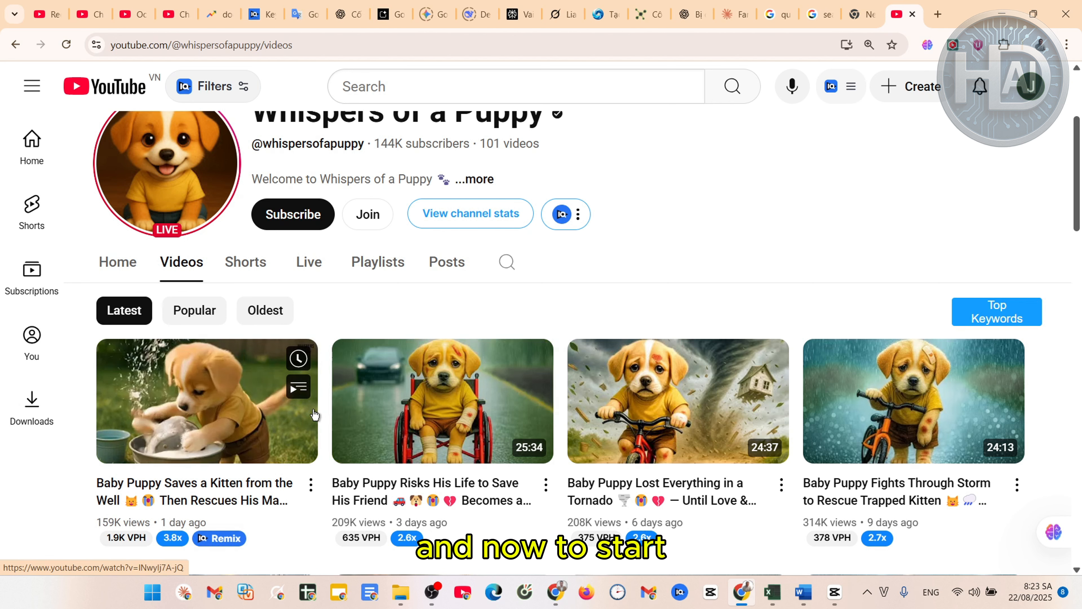
Open the 'Baby Puppy Saves a Kitten from the Well' video and pause it
scroll(344, 442, down, 1)
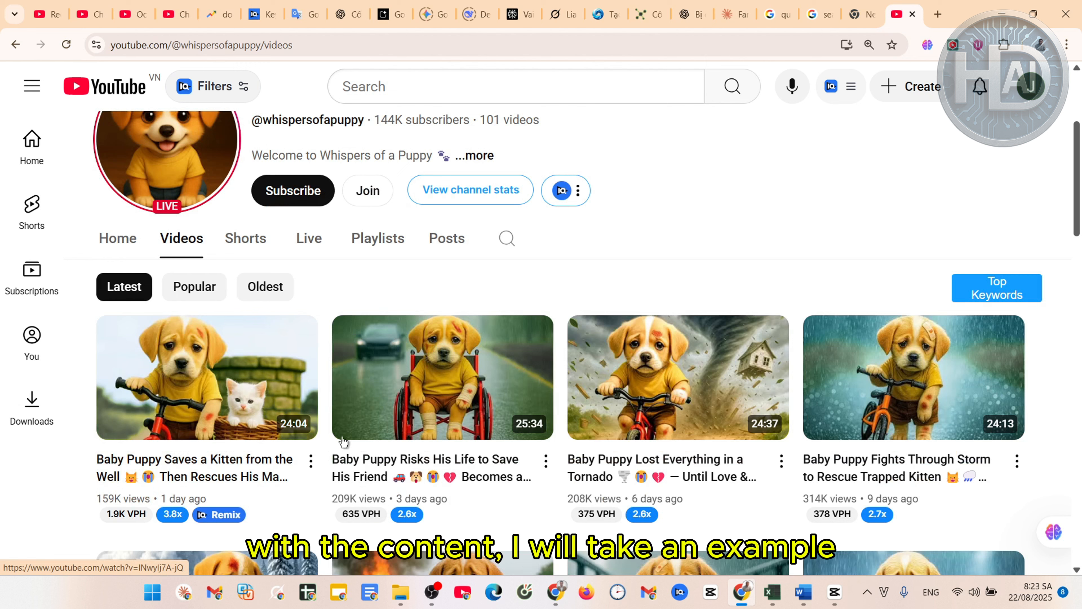
click(220, 465)
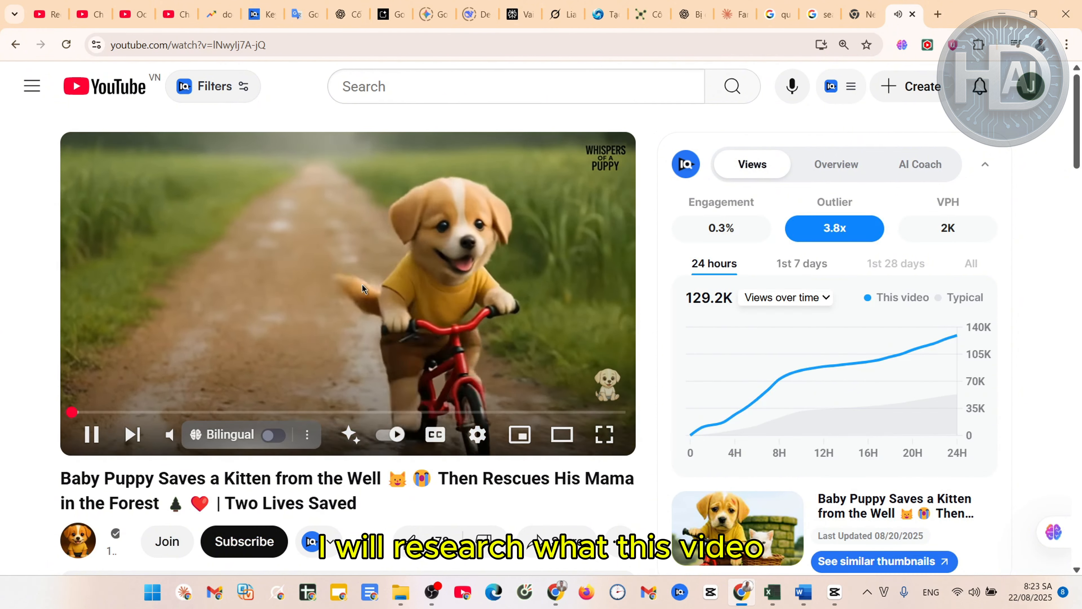
click(352, 286)
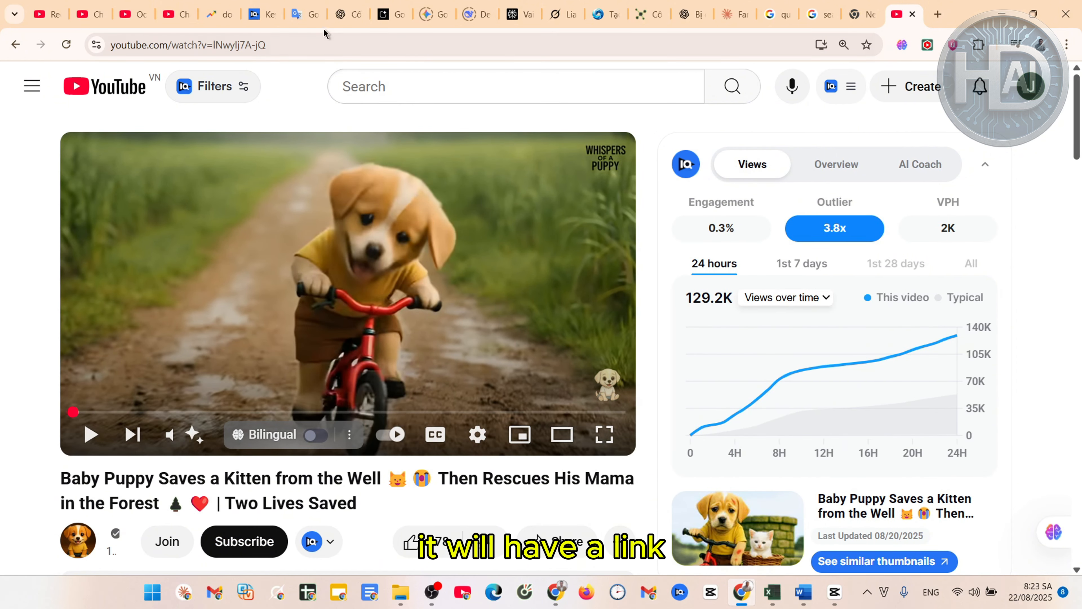
Copy the puppy video's share link from its Share dialog
click(317, 46)
click(339, 46)
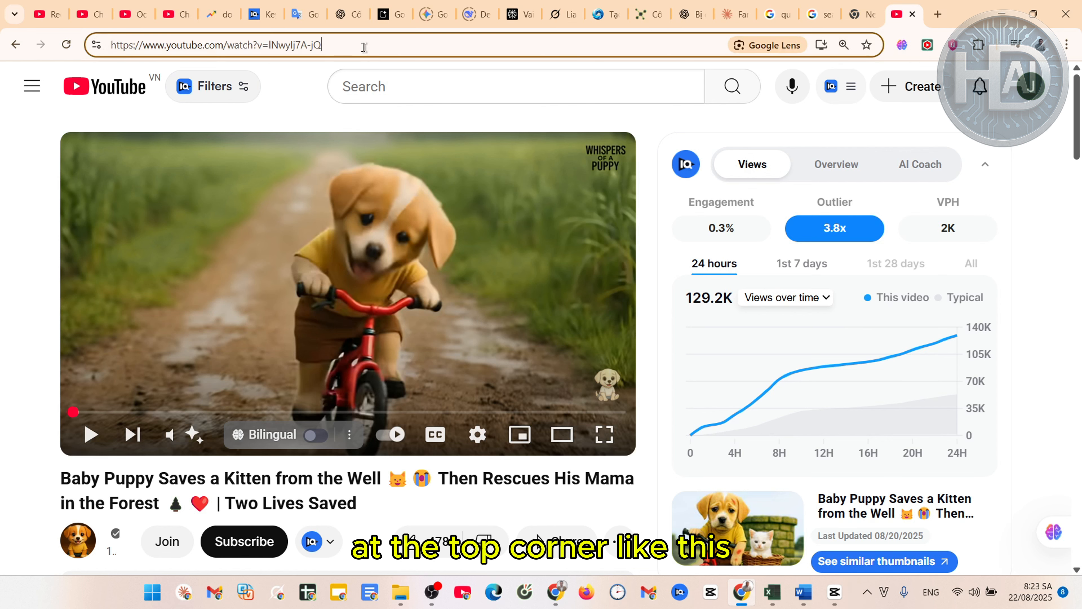
scroll(541, 444, down, 2)
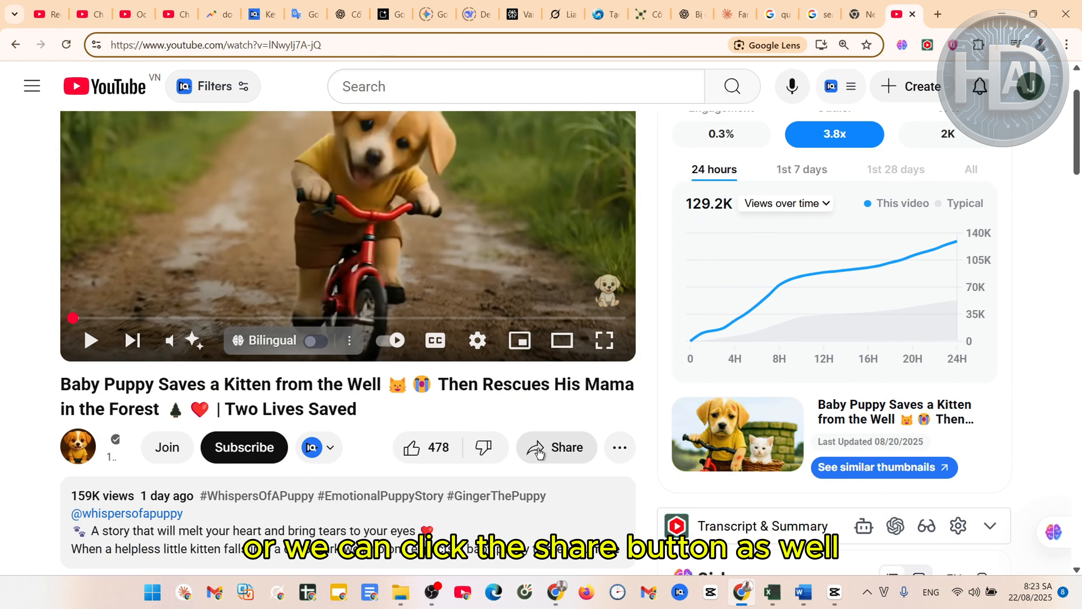
click(539, 453)
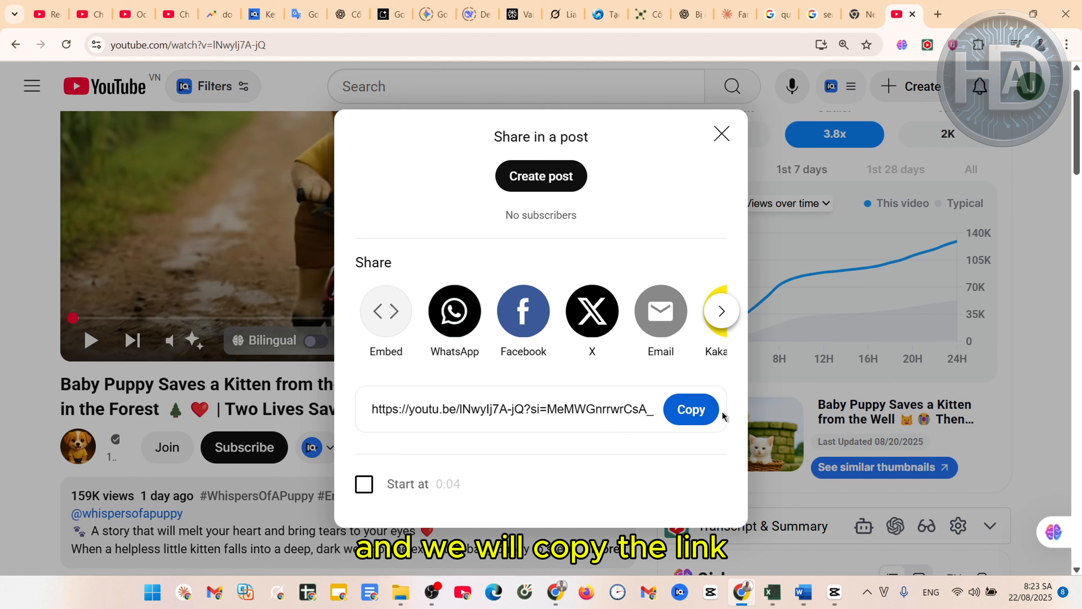
click(692, 417)
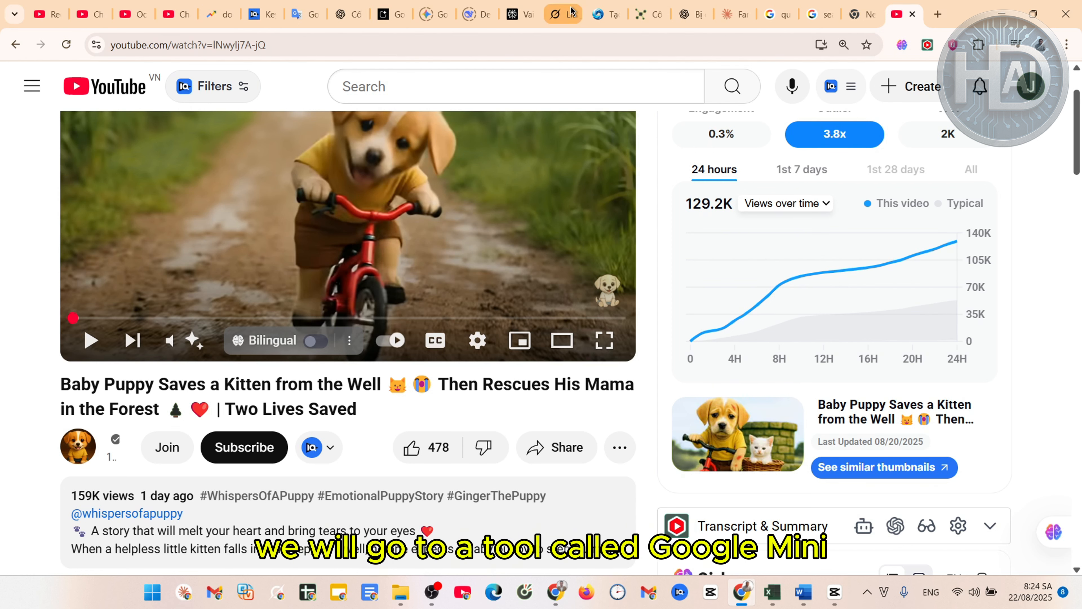
Start a new Gemini chat with the puppy video's share link on the prompt's first line
click(435, 16)
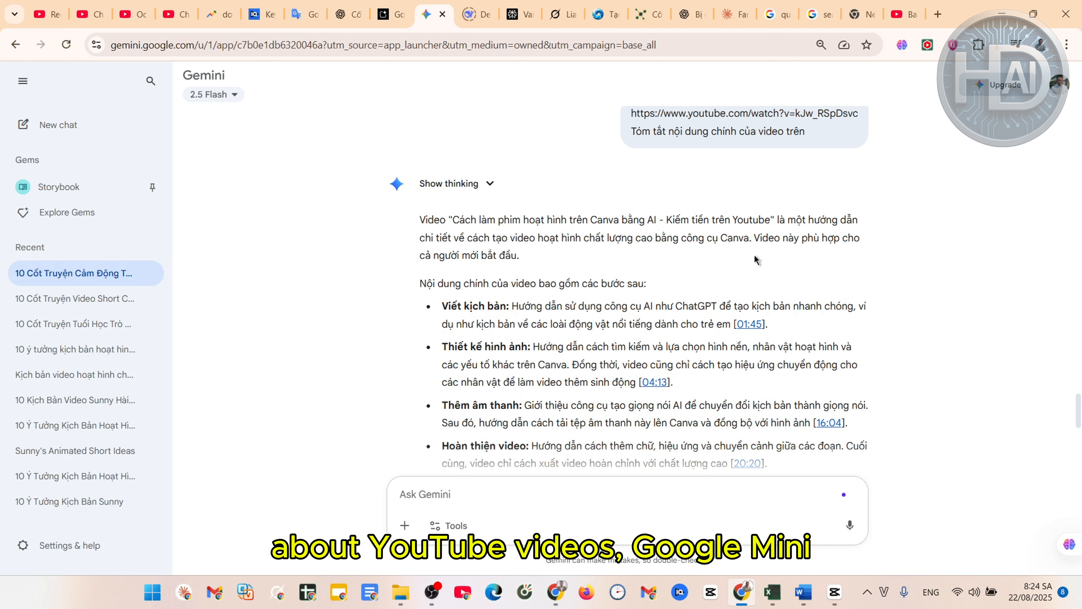
click(58, 124)
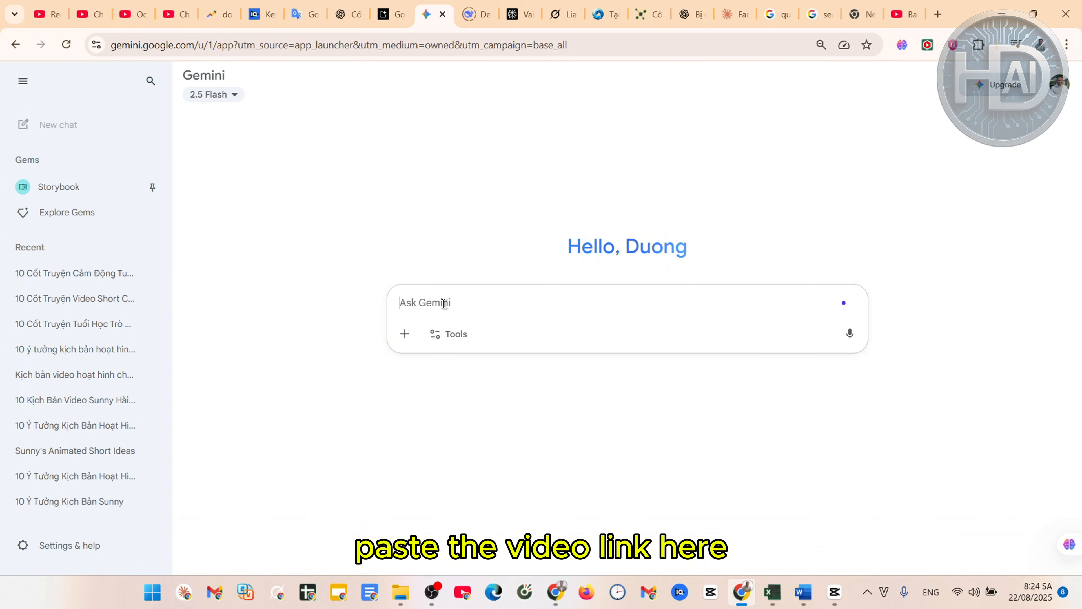
key(ctrl+v)
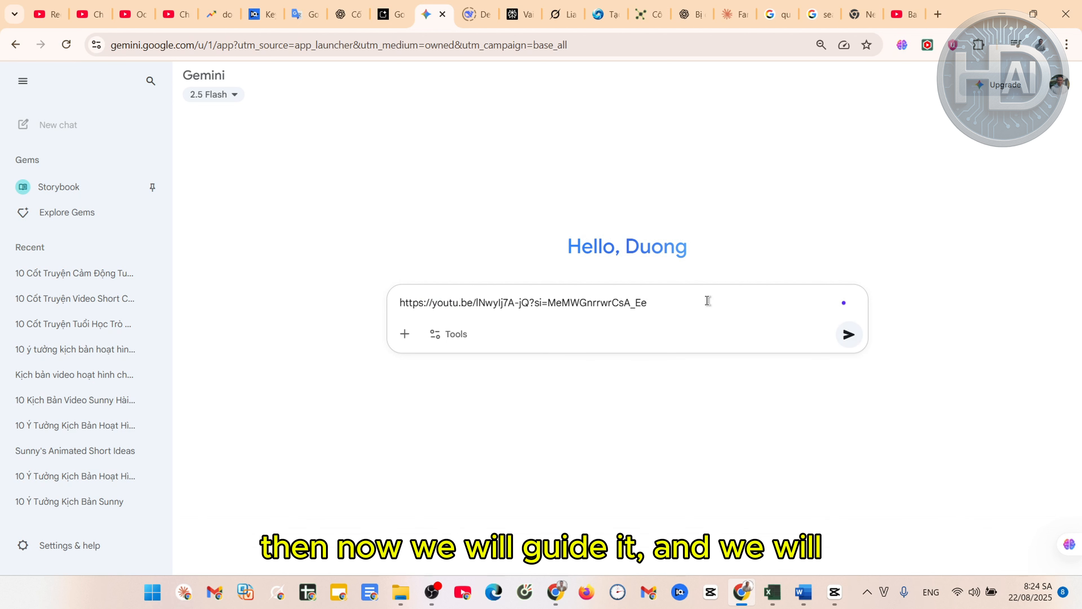
key(shift+Return)
key(alt+Tab)
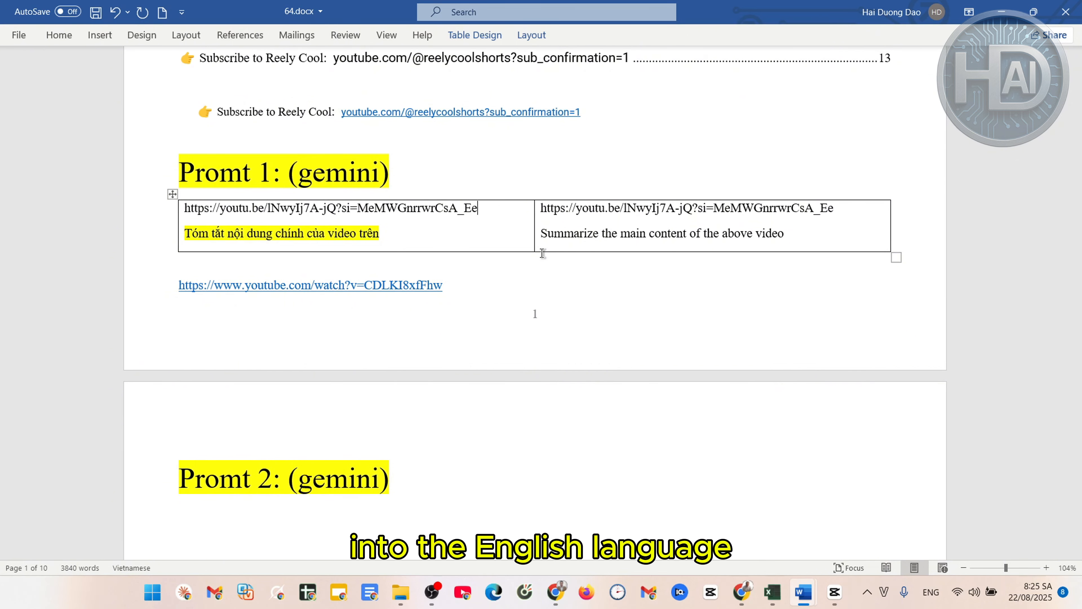
Copy 'Summarize the main content of the above video' from the English cell of Word's Prompt 1 table
click(829, 231)
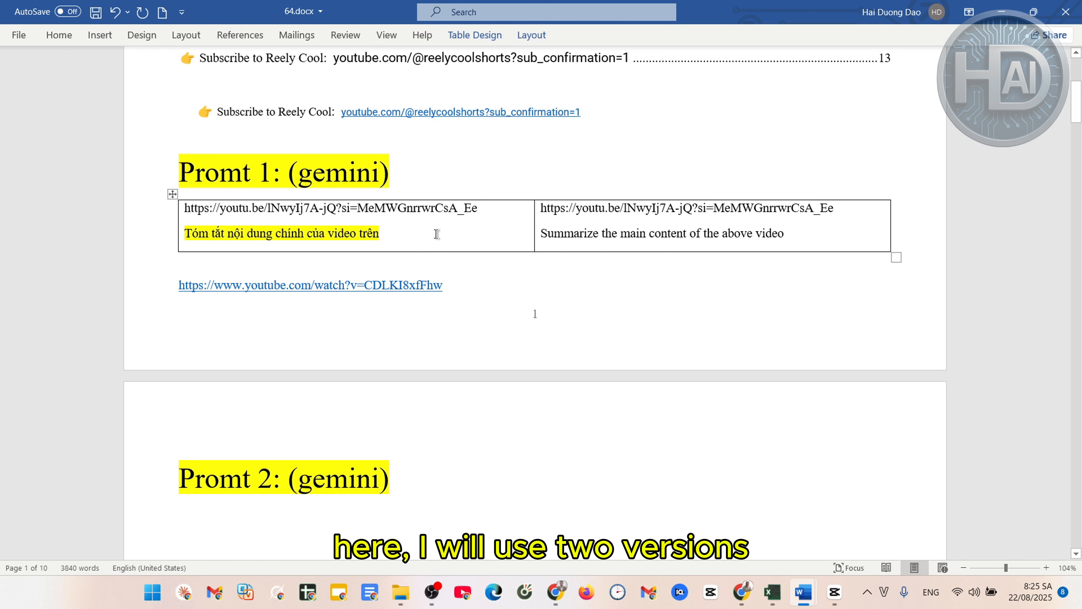
click(229, 236)
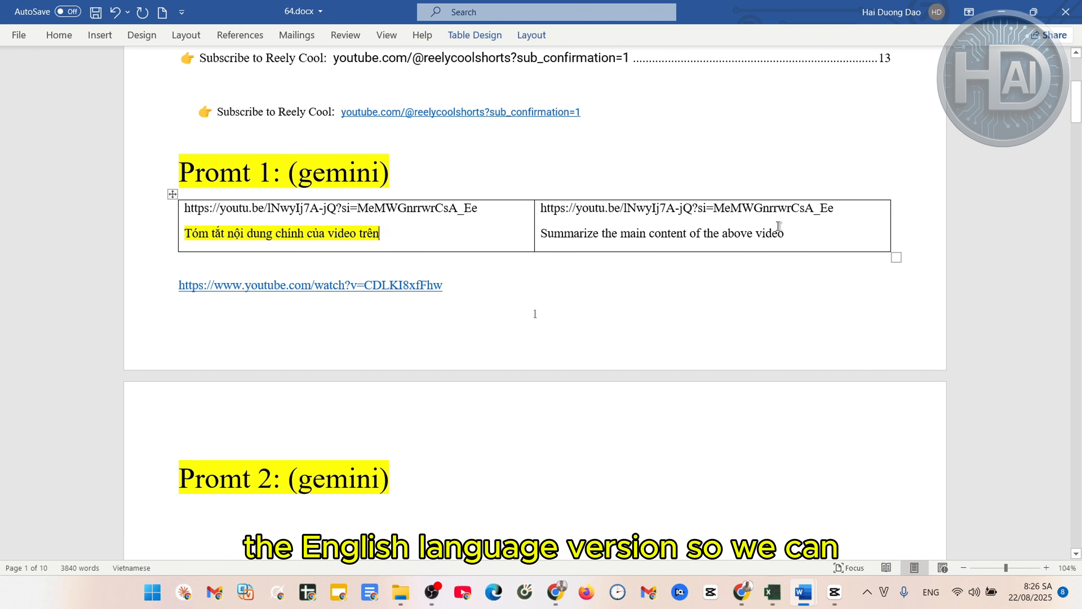
click(840, 237)
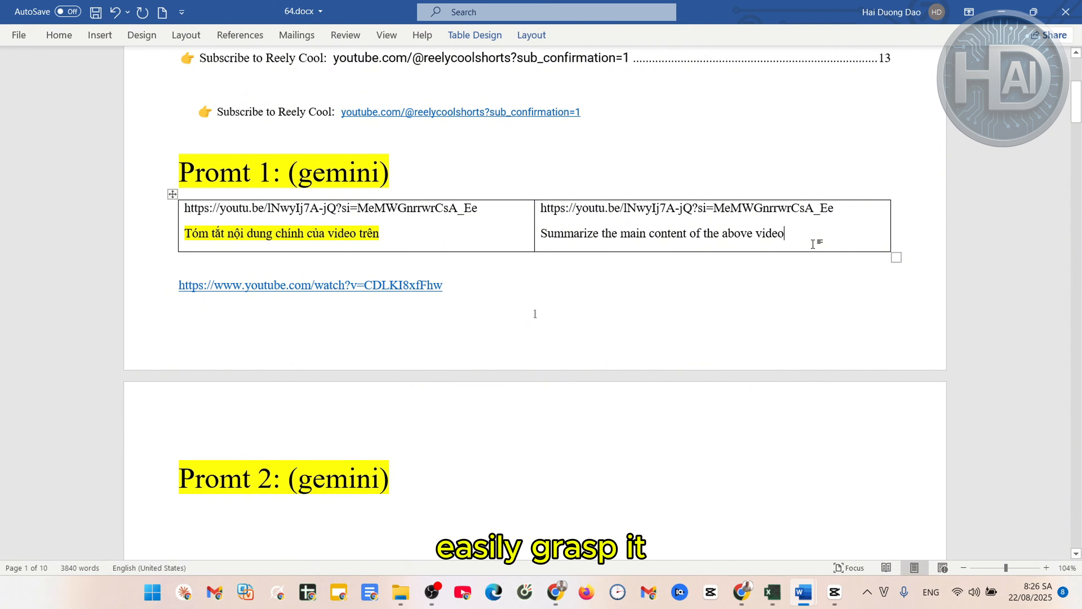
drag(810, 238, 749, 221)
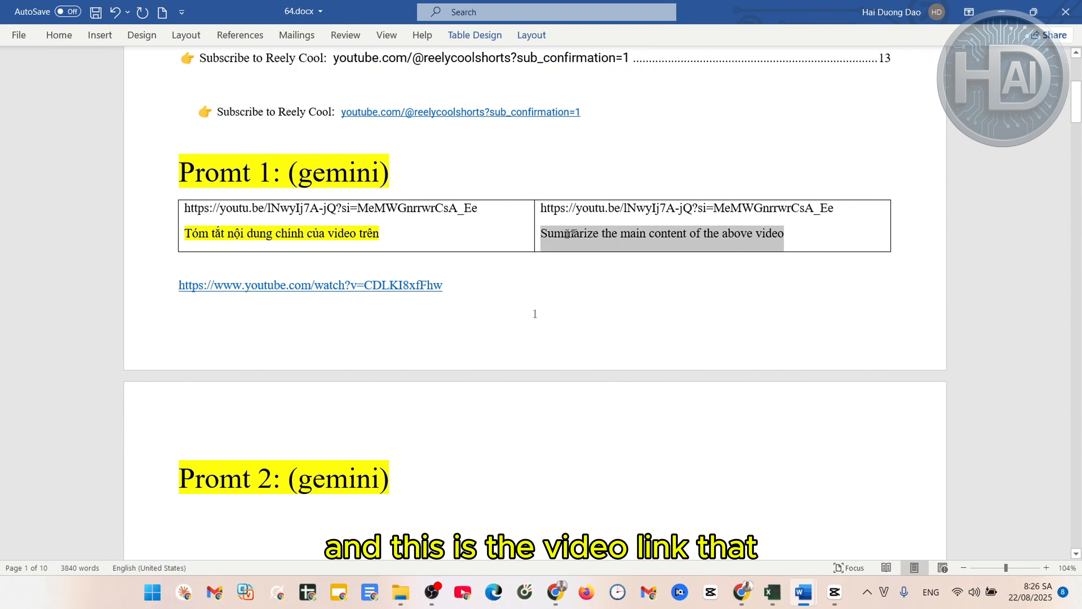
click(835, 208)
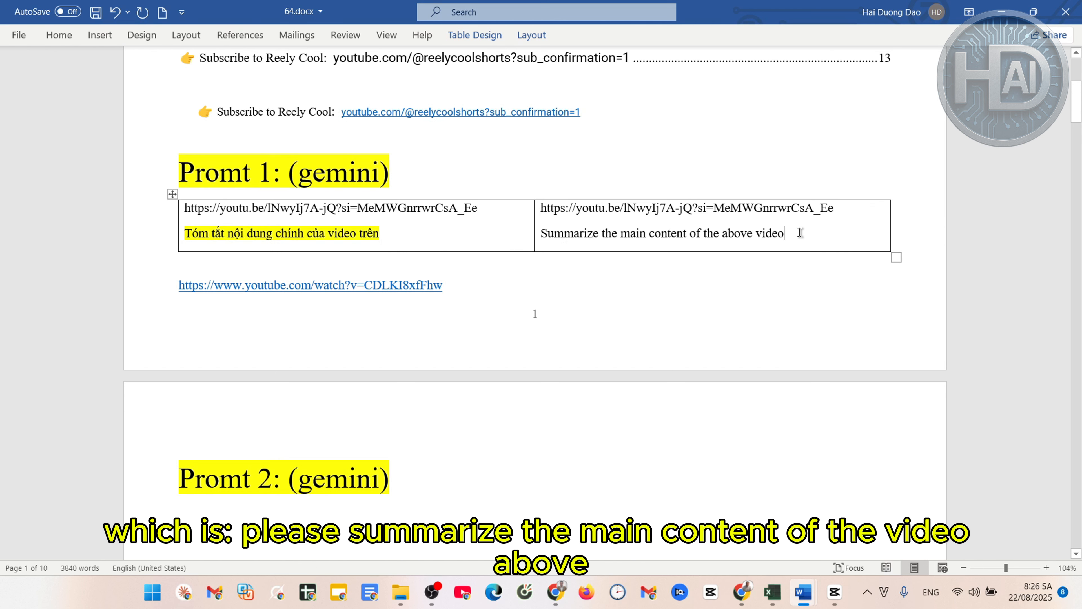
drag(800, 232, 185, 206)
click(421, 239)
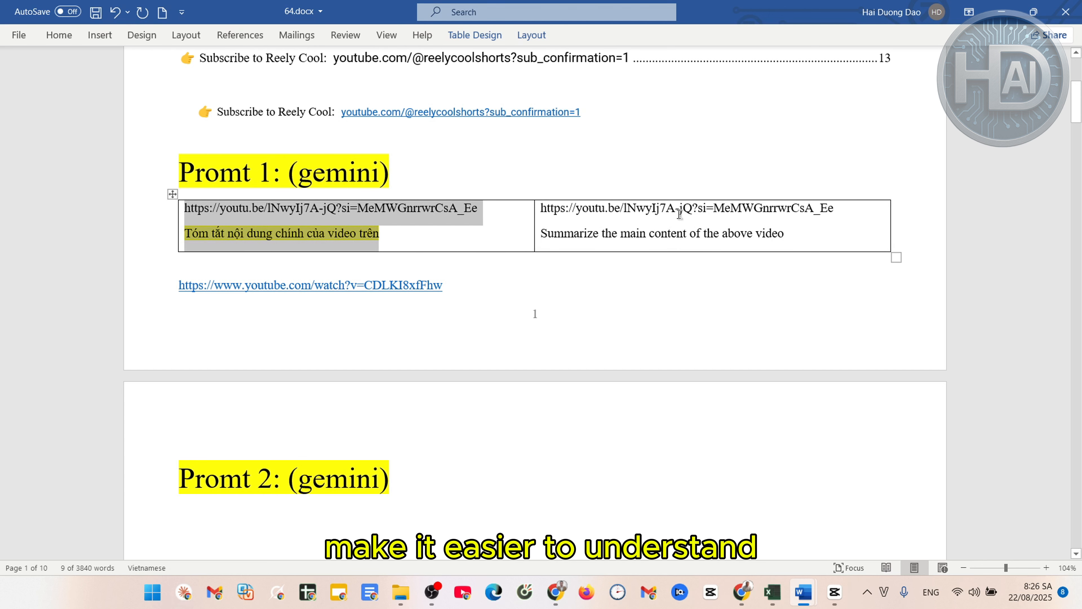
click(427, 234)
click(830, 234)
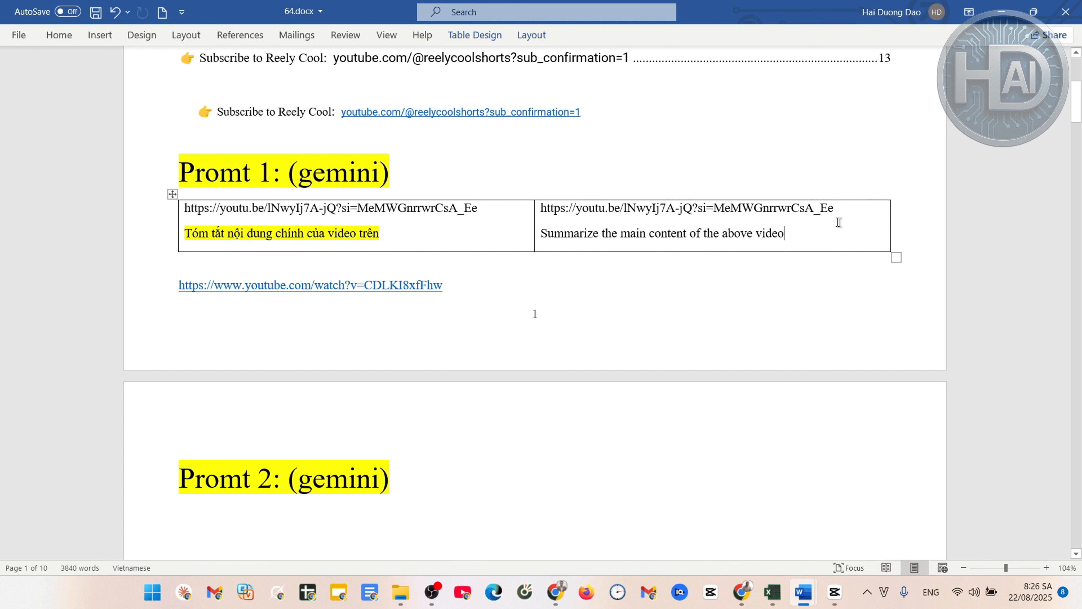
click(850, 219)
click(813, 235)
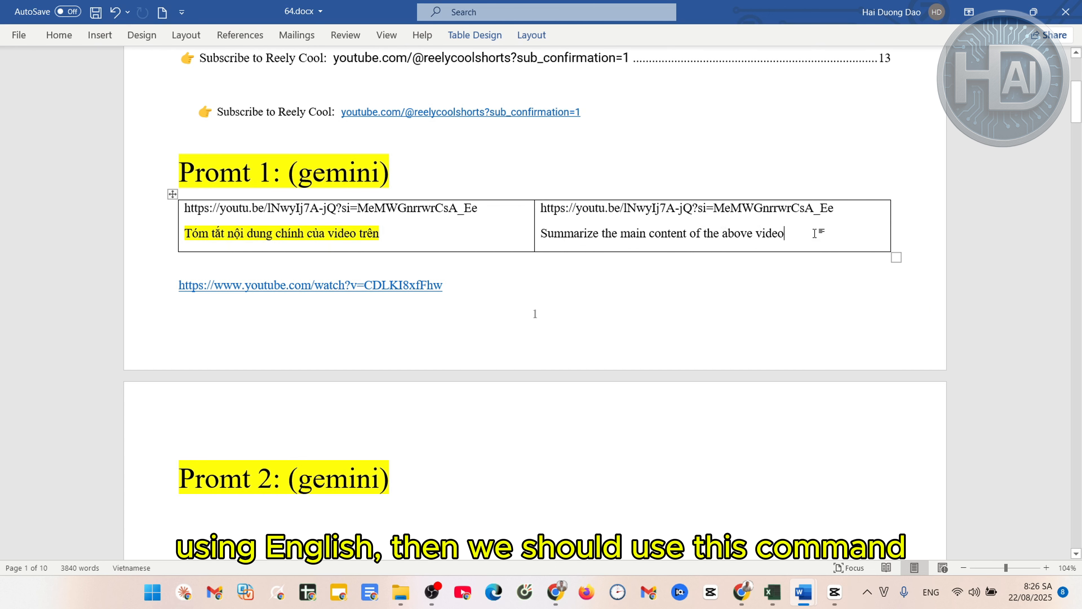
click(830, 220)
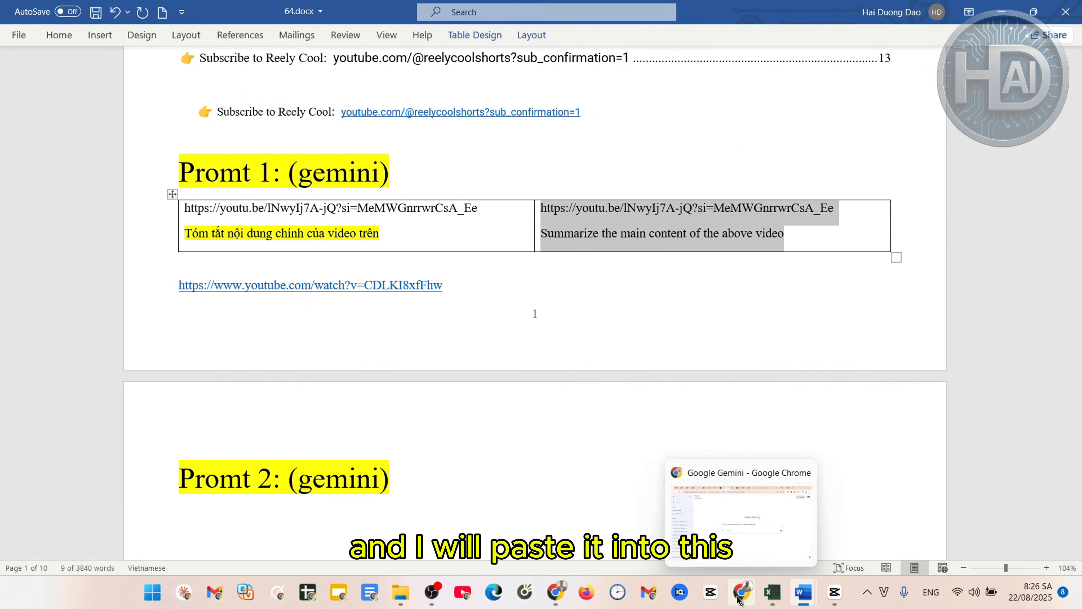
Send Gemini the video link with 'Summarize the main content of the above video'
click(740, 597)
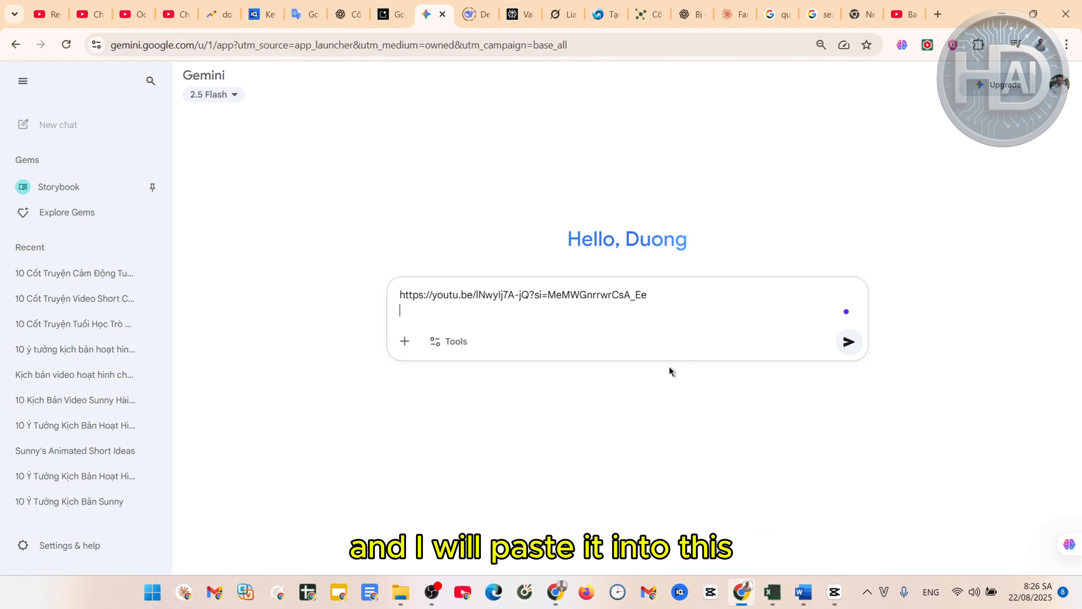
key(ctrl+v)
key(Return)
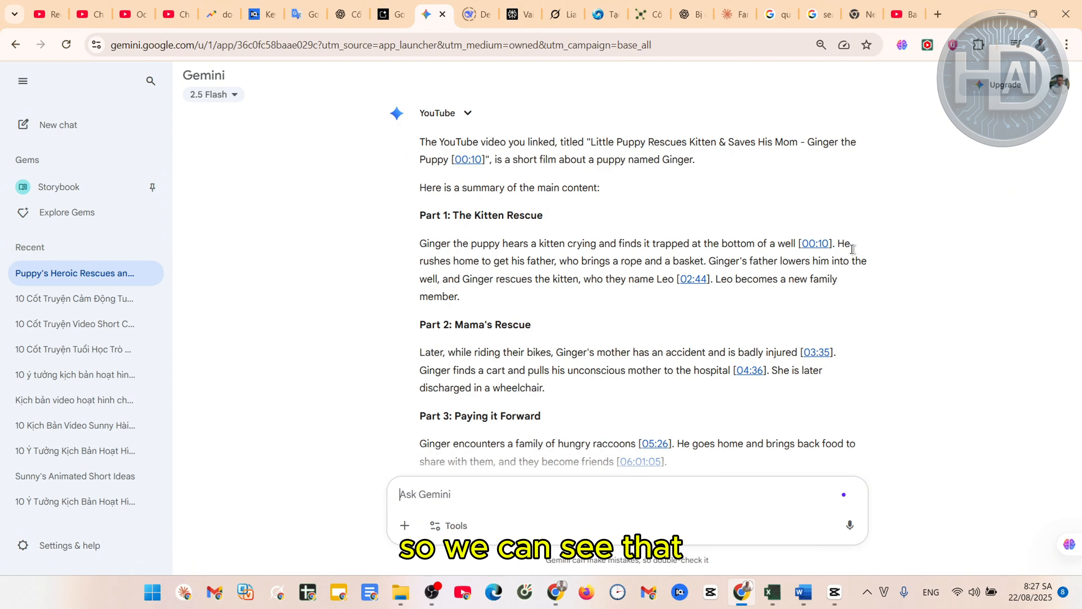
Select and copy Gemini's three-part summary of the puppy video
scroll(850, 246, up, 1)
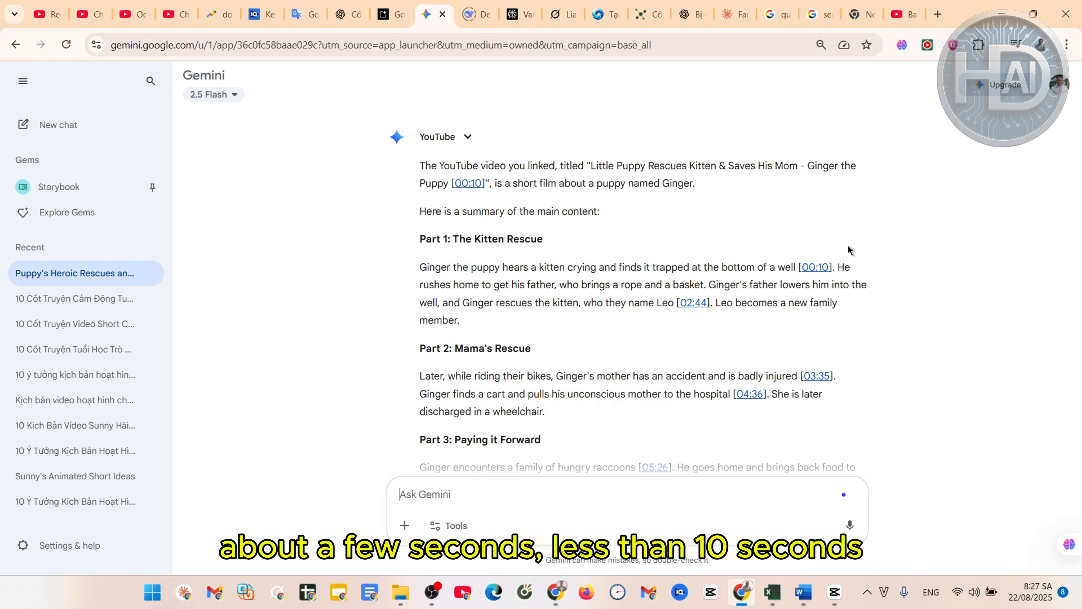
scroll(851, 250, down, 2)
scroll(850, 251, down, 5)
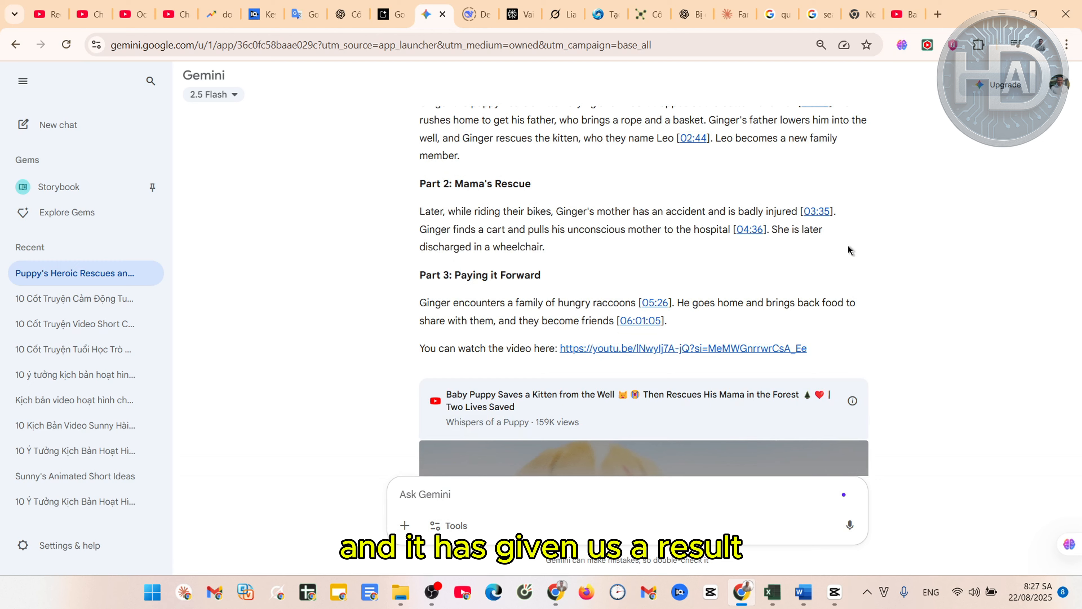
scroll(850, 250, up, 4)
drag(832, 449, 420, 209)
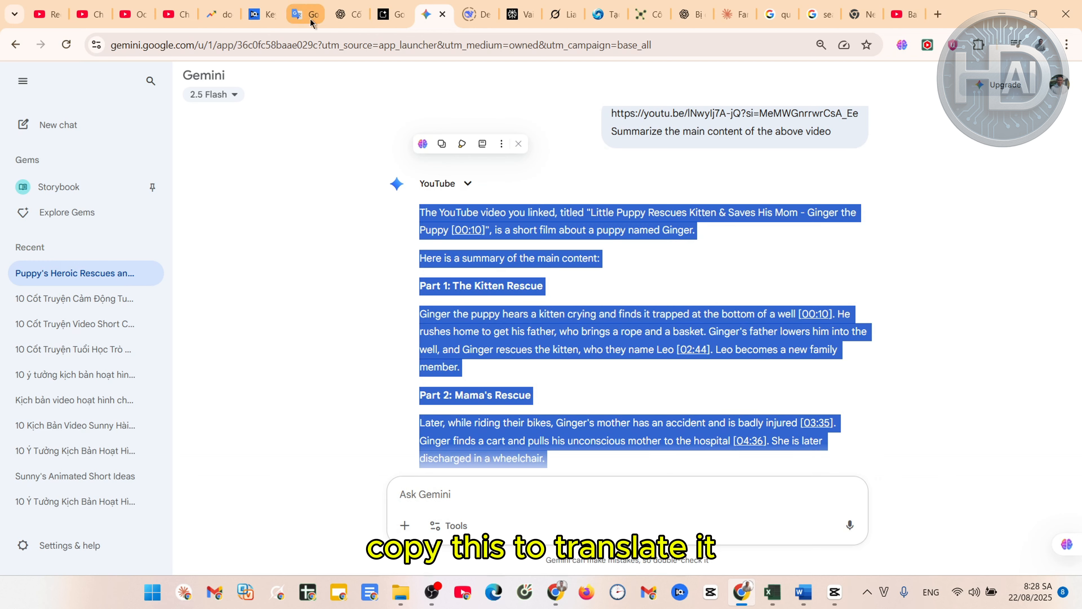
click(305, 14)
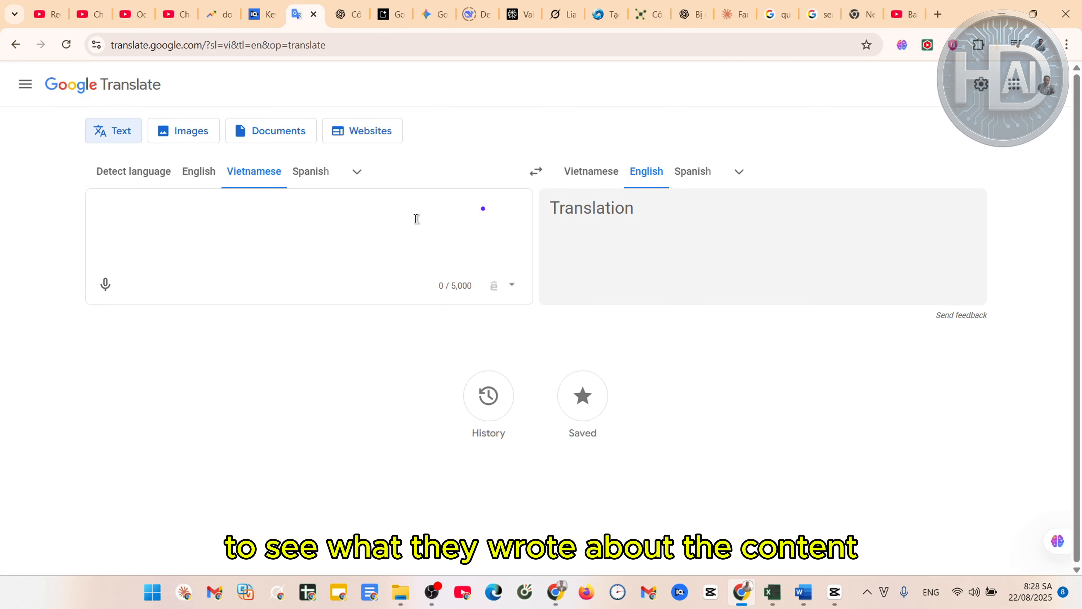
Set Google Translate to English→Vietnamese and paste Gemini's summary to translate it
click(536, 171)
key(ctrl+v)
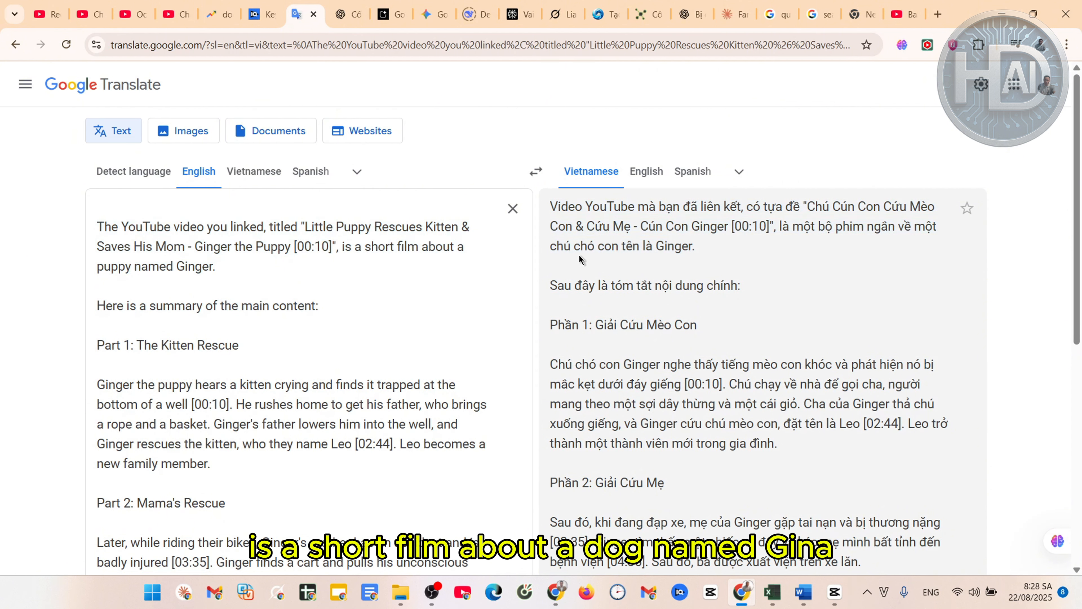
scroll(773, 257, down, 2)
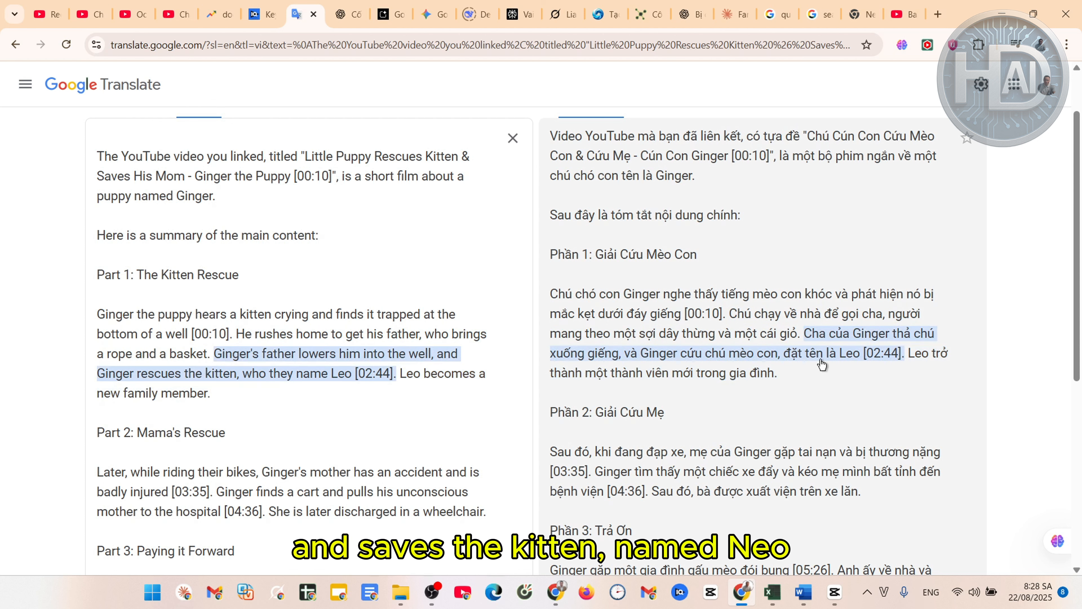
scroll(811, 389, down, 3)
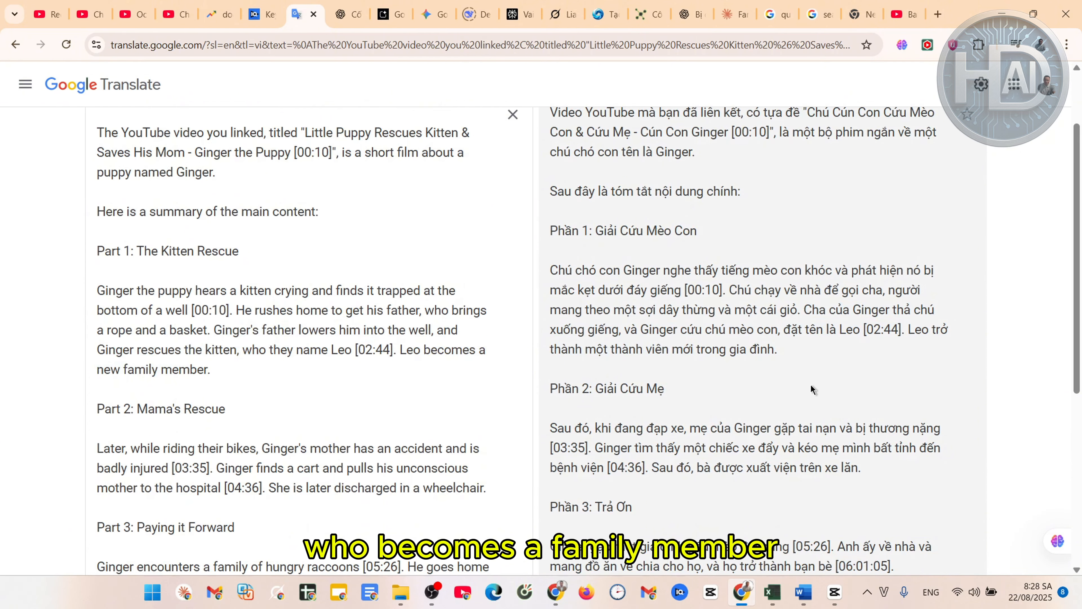
scroll(812, 389, down, 2)
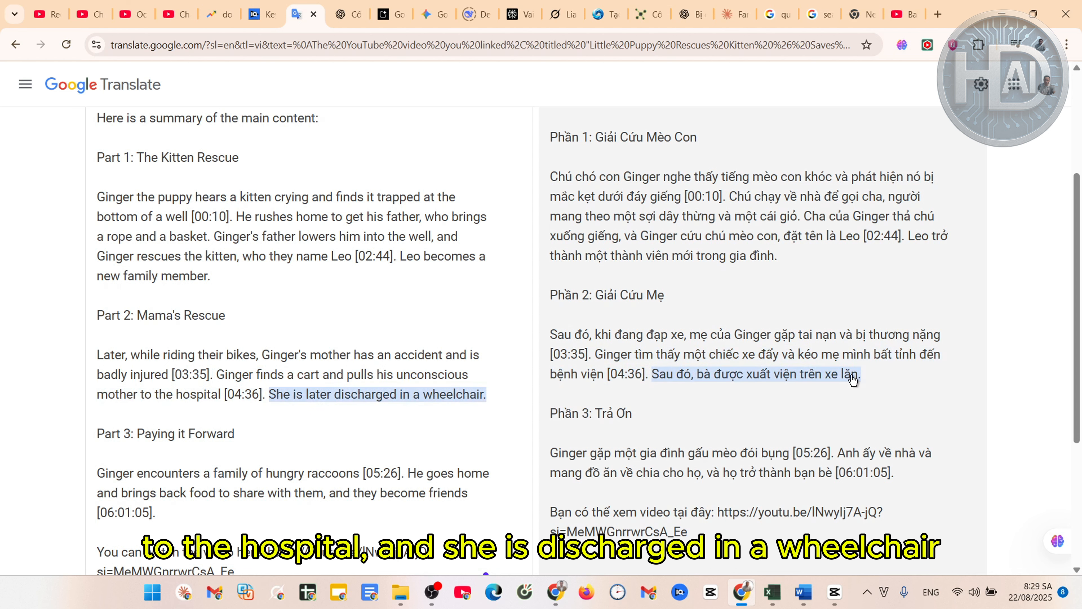
scroll(902, 383, down, 2)
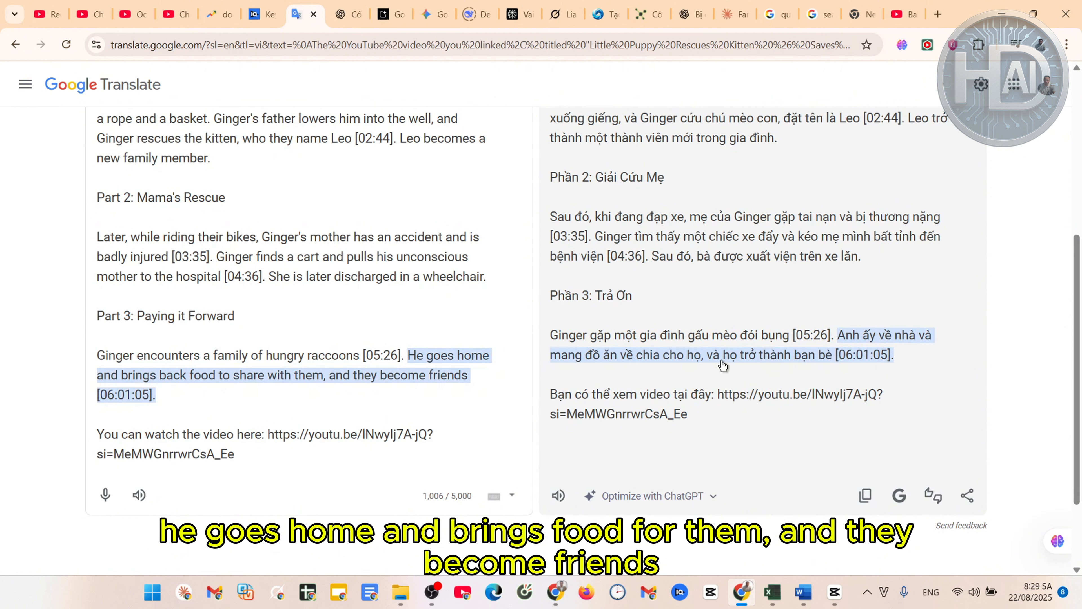
scroll(759, 293, up, 1)
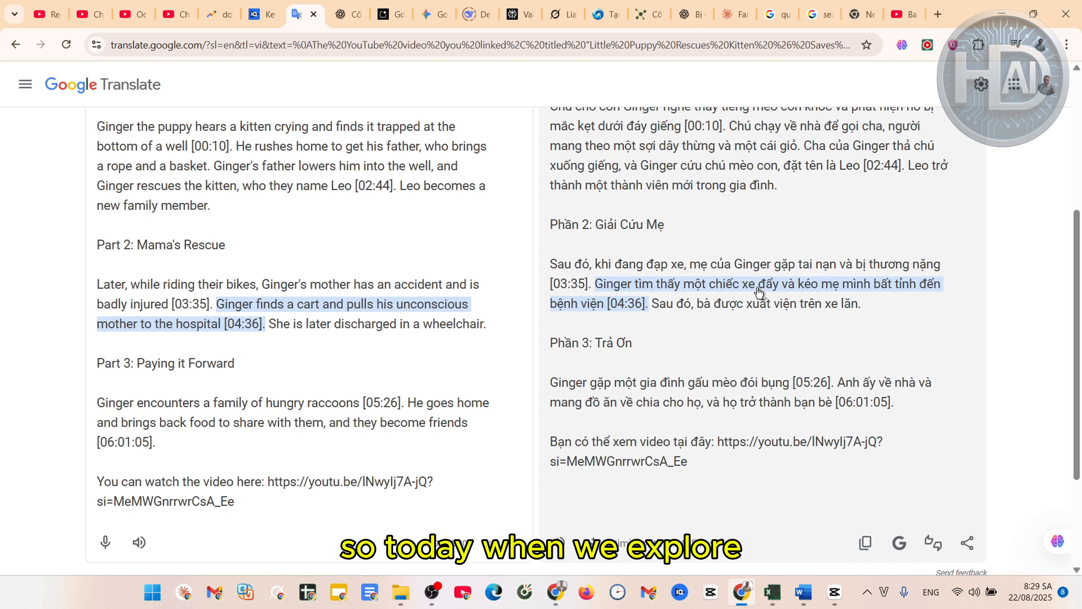
scroll(758, 294, up, 2)
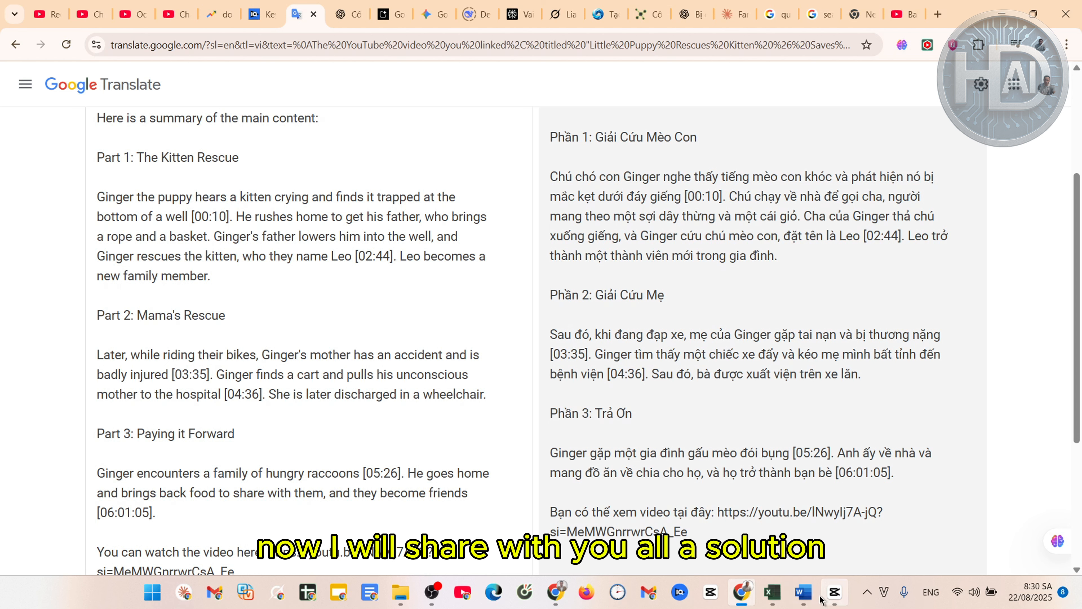
mouse_move(807, 601)
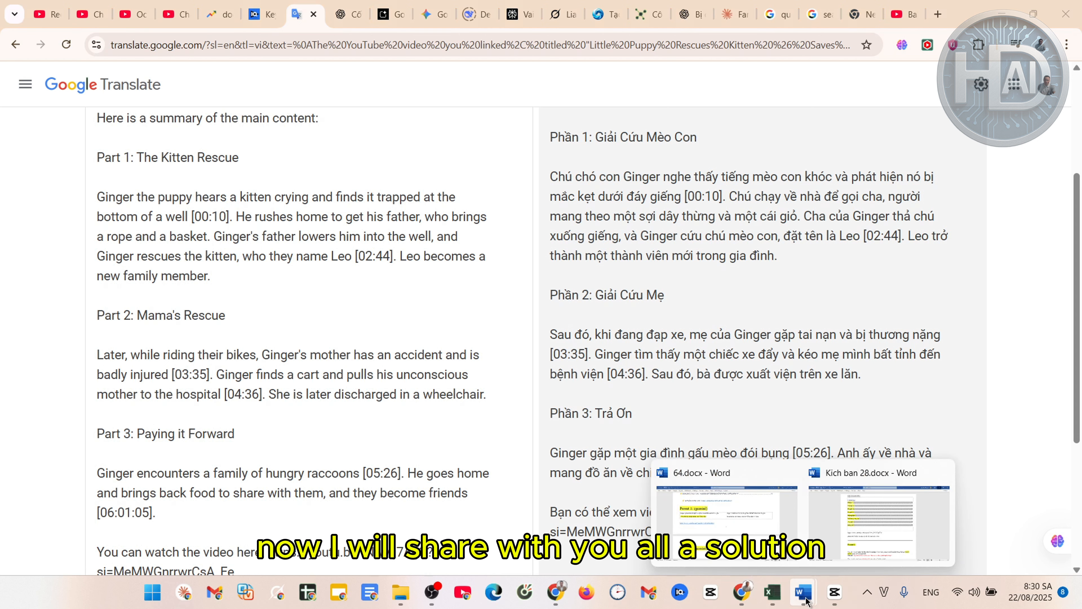
click(730, 510)
Select and copy the full English prompt in Word's Promt 2 table
scroll(530, 405, down, 5)
scroll(530, 405, down, 4)
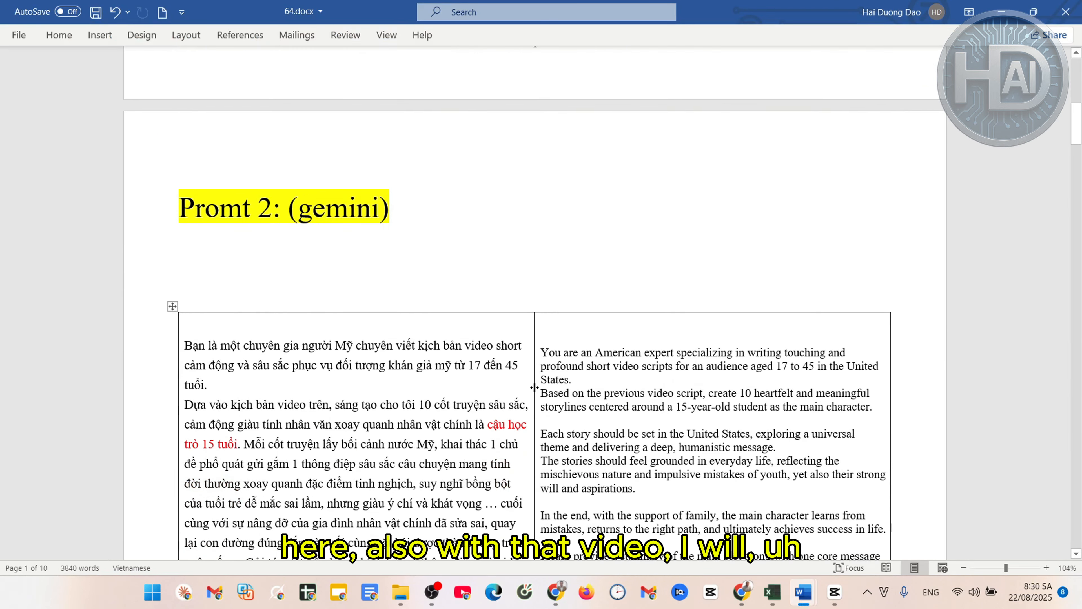
click(669, 239)
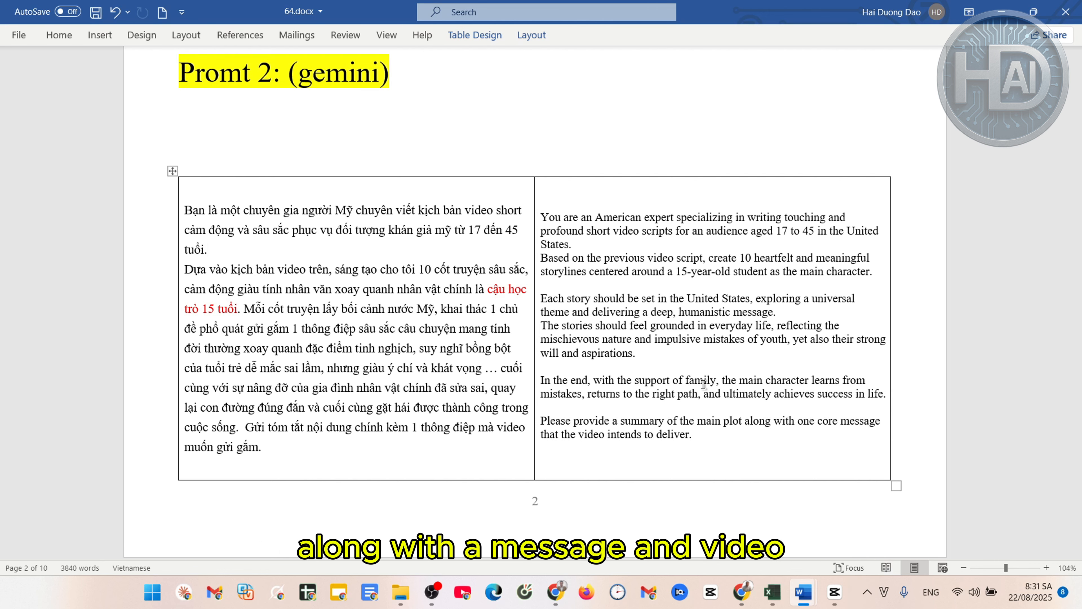
click(717, 439)
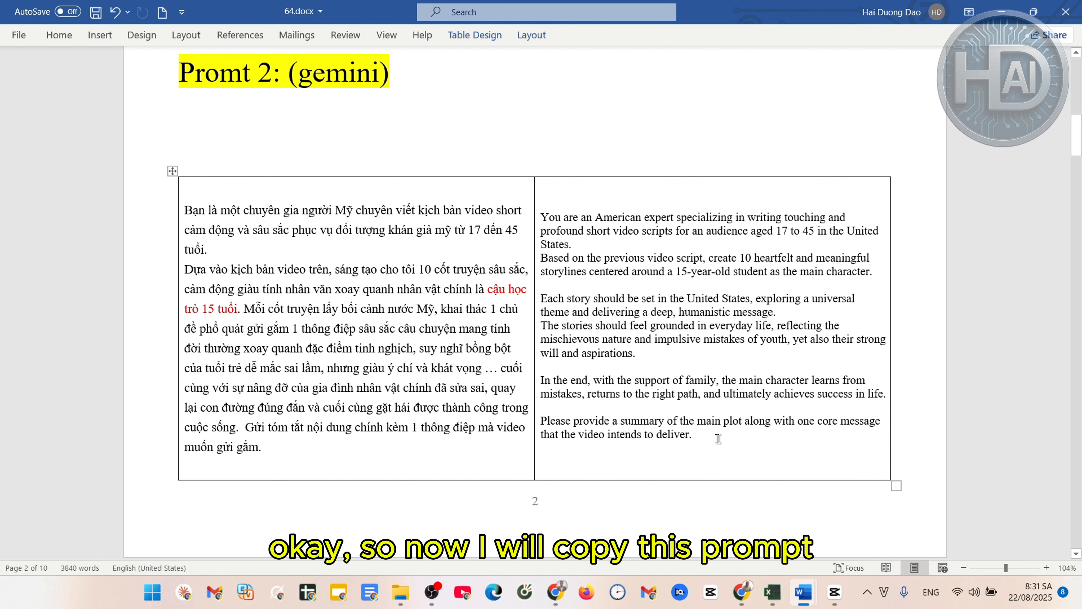
drag(718, 438, 545, 218)
key(ctrl+c)
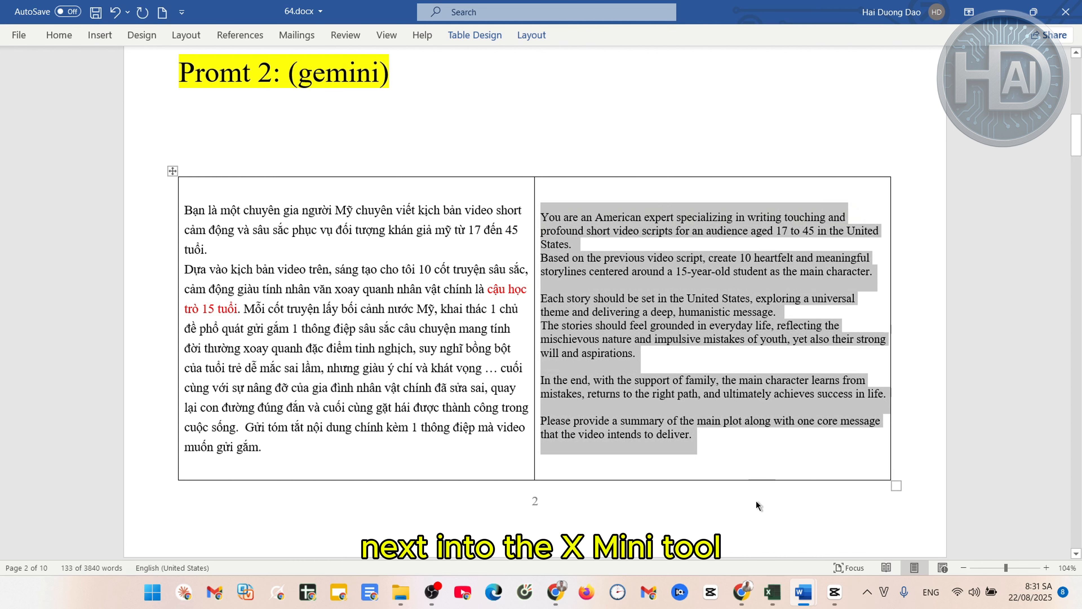
click(741, 605)
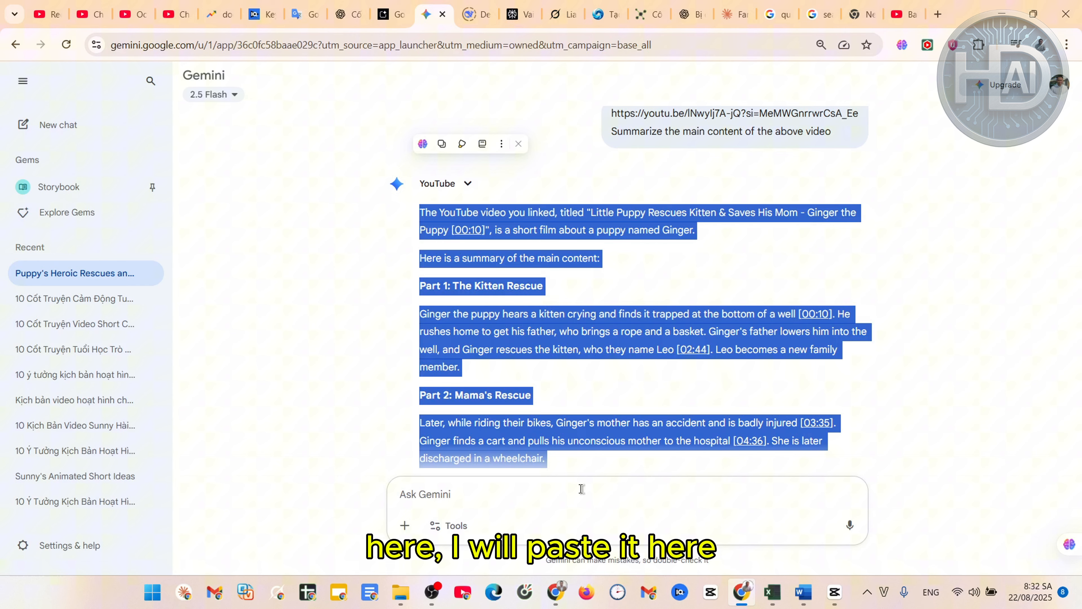
Paste the English storyline prompt into a new Gemini message and send it
click(617, 464)
scroll(639, 343, down, 1)
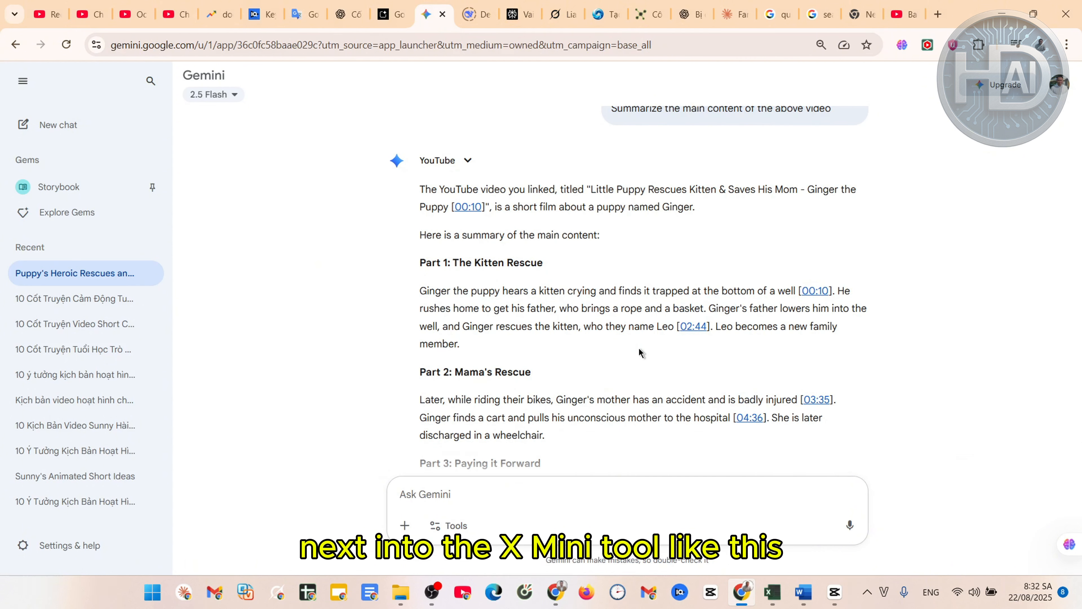
scroll(640, 352, down, 5)
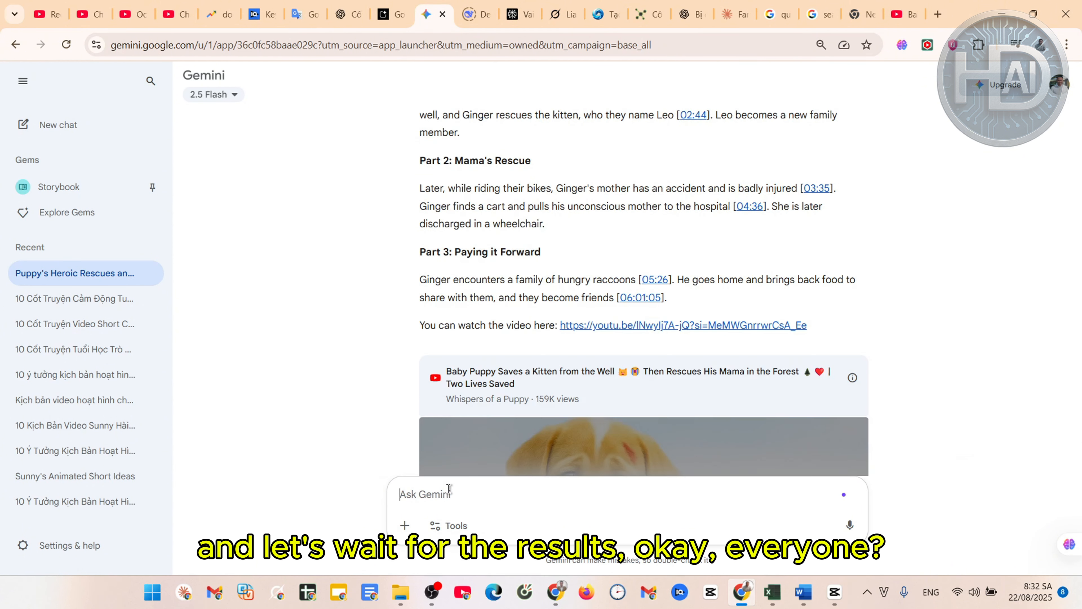
click(511, 482)
key(ctrl+v)
click(848, 525)
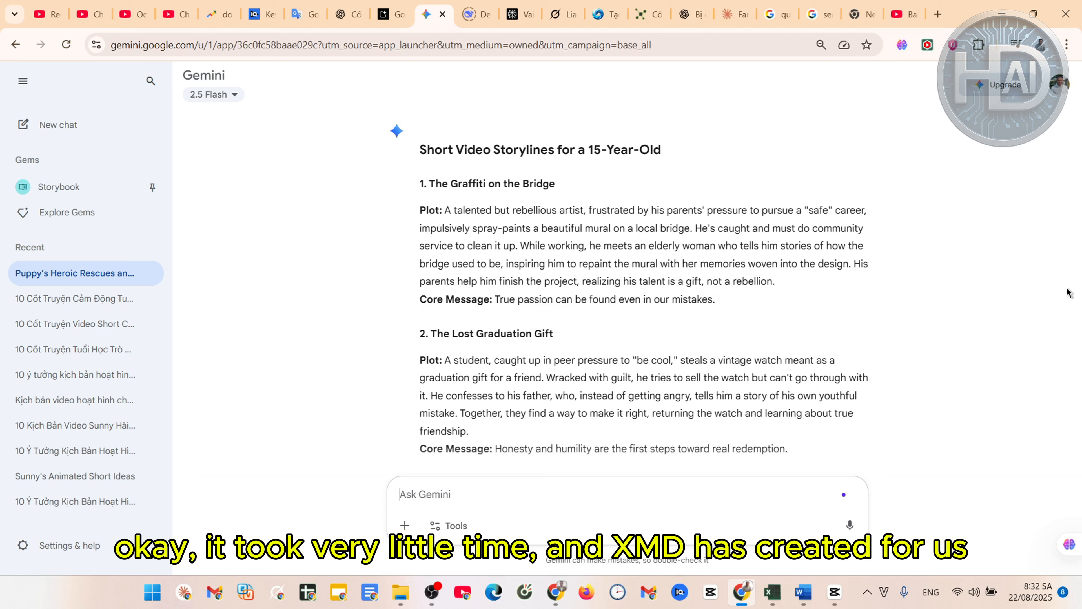
Copy Gemini's ten short-video storylines for a 15-year-old lead
scroll(1068, 293, down, 10)
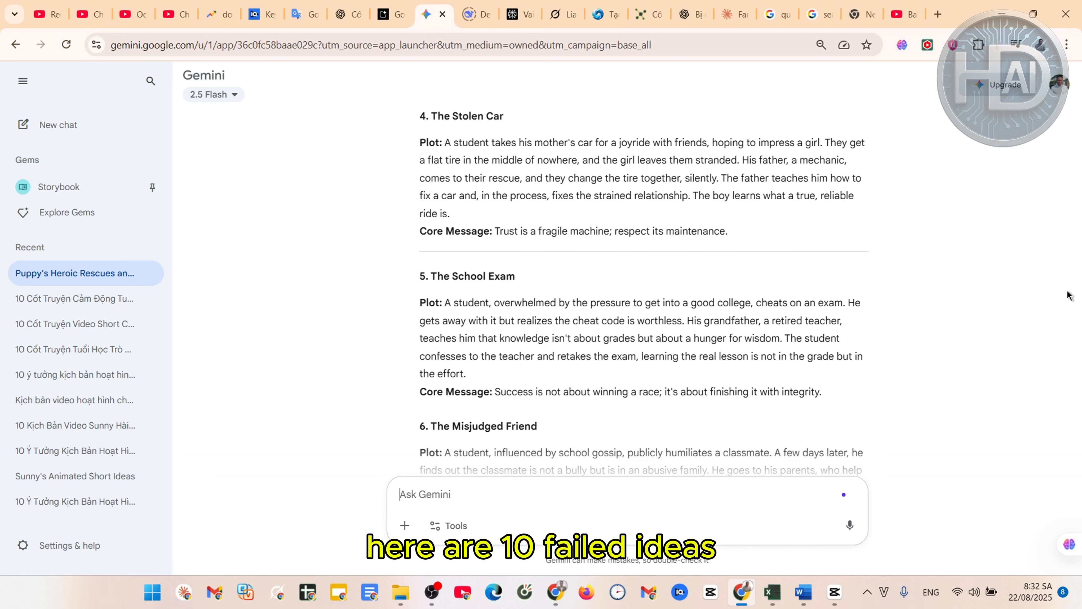
scroll(1068, 293, down, 15)
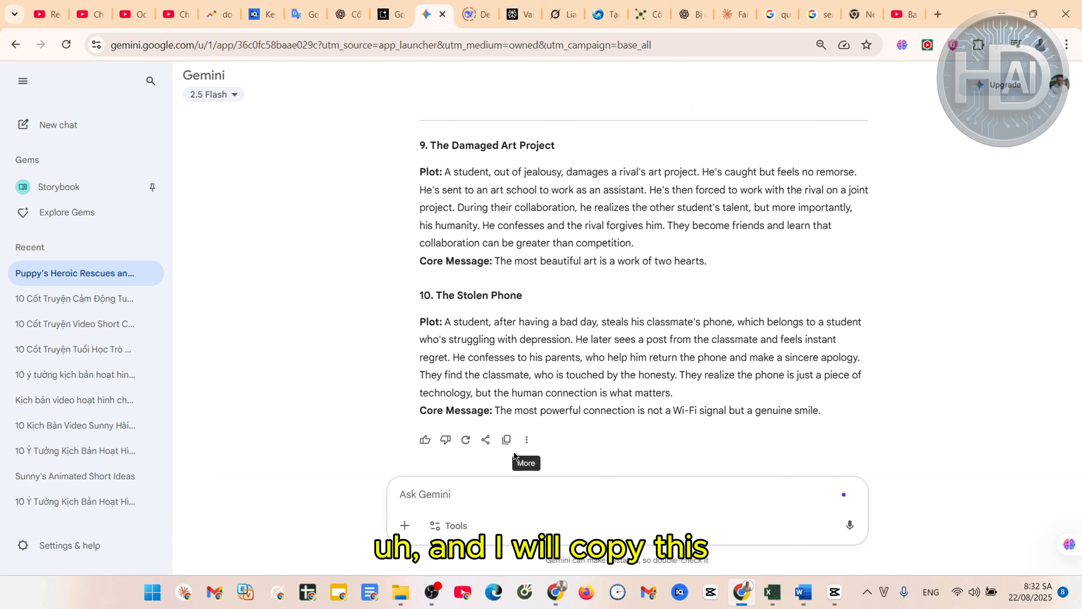
click(506, 439)
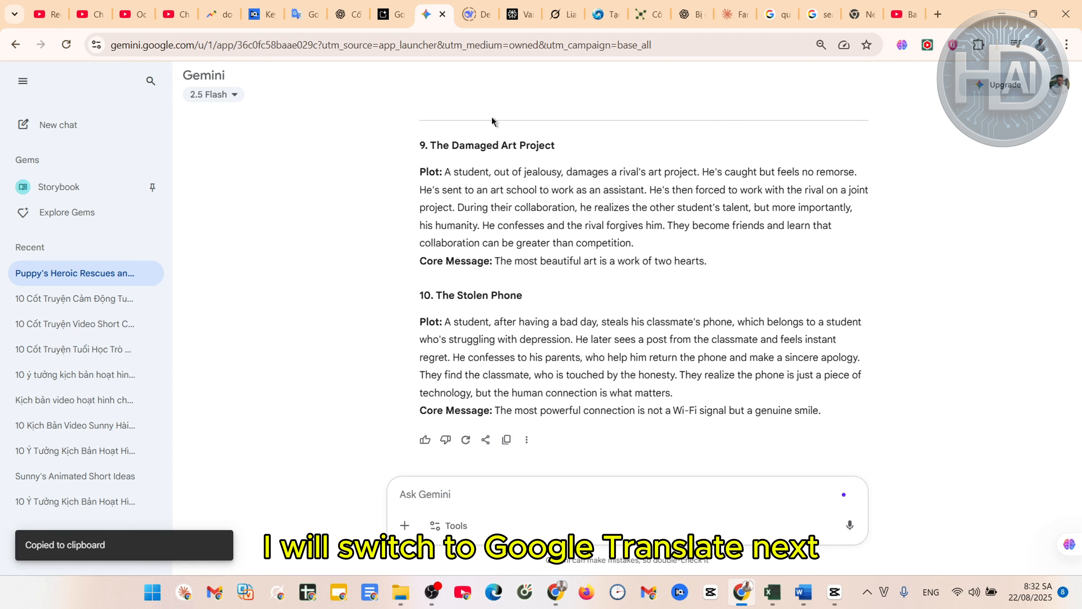
click(304, 14)
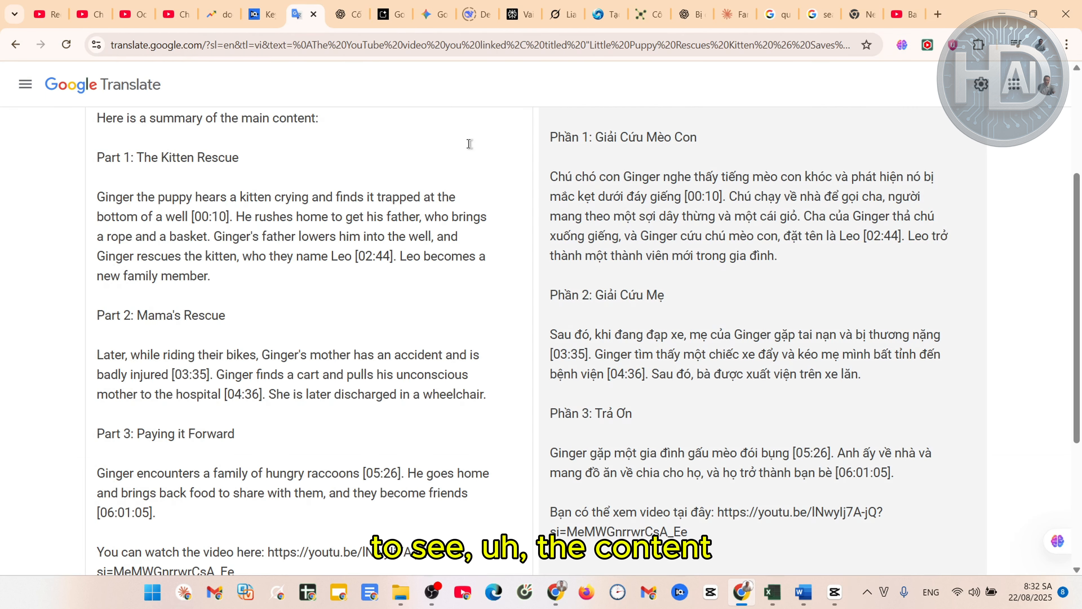
scroll(509, 164, up, 5)
click(515, 203)
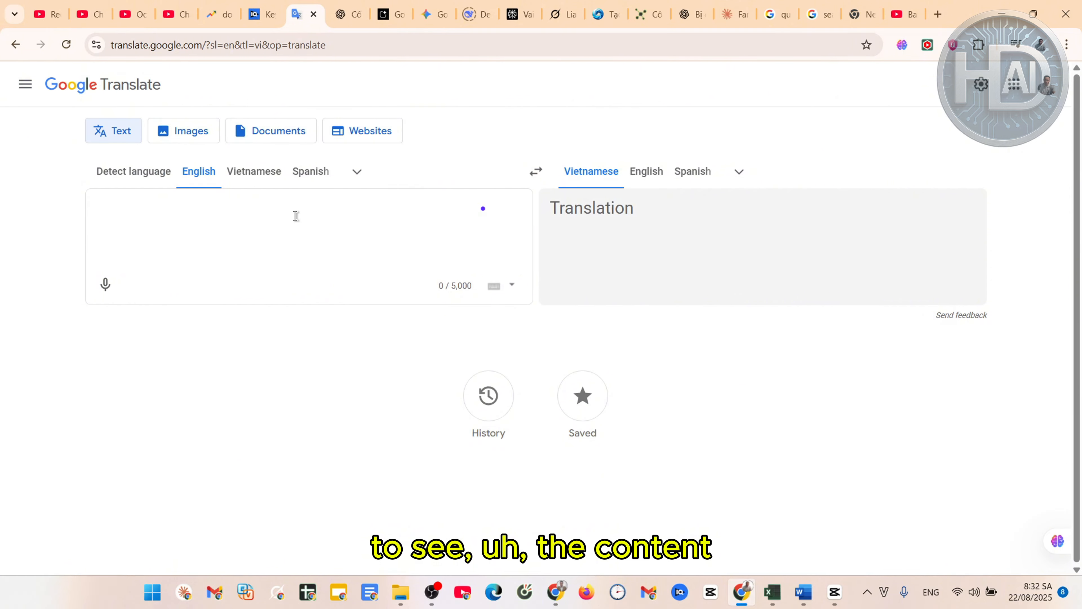
key(ctrl+v)
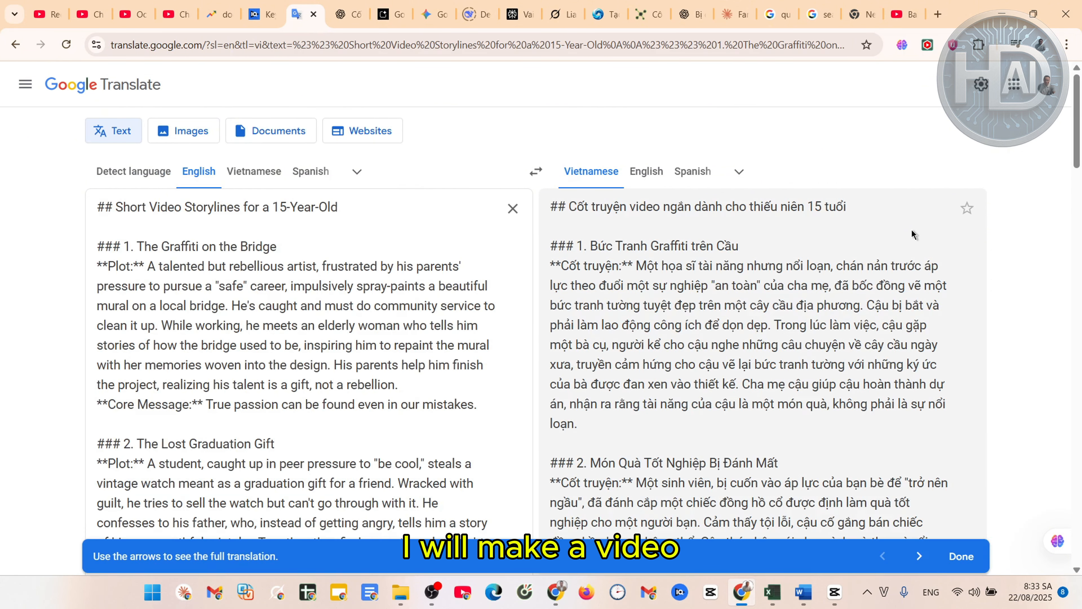
scroll(1055, 245, down, 1)
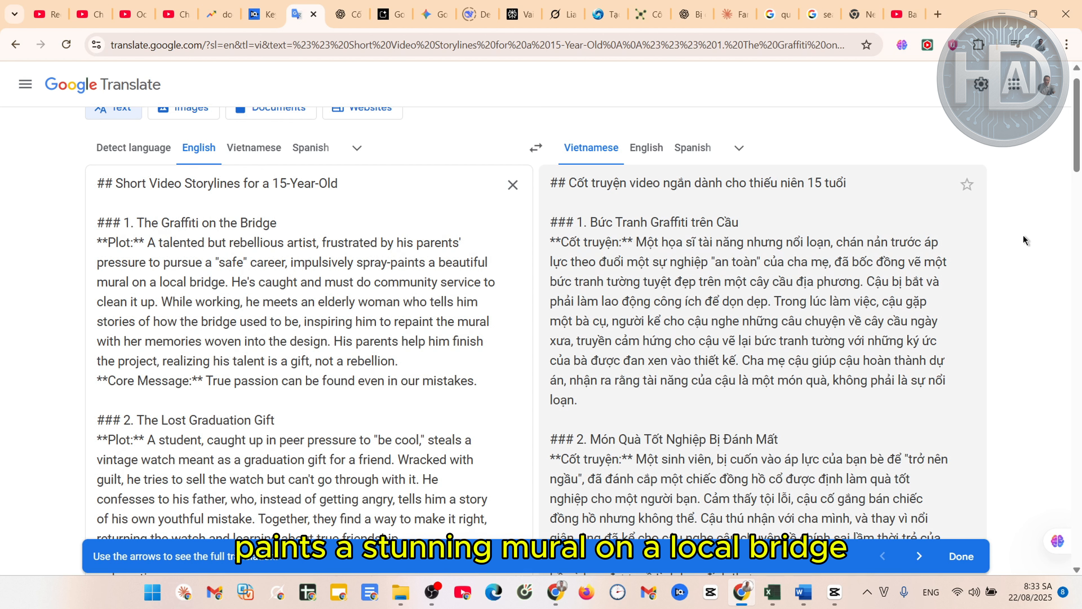
scroll(1023, 236, down, 1)
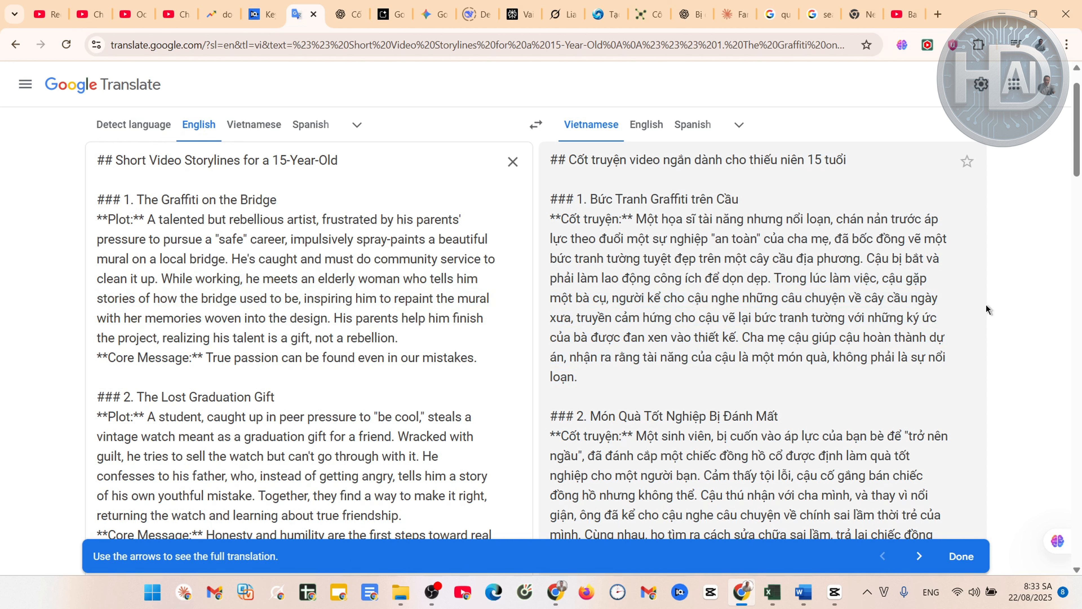
scroll(987, 310, down, 1)
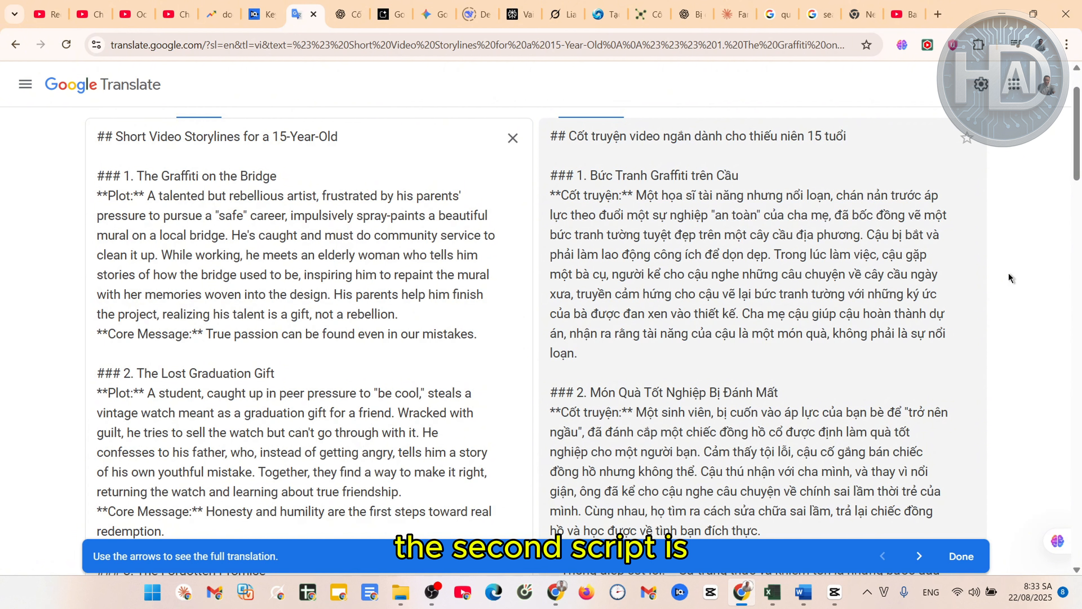
drag(1077, 149, 1076, 181)
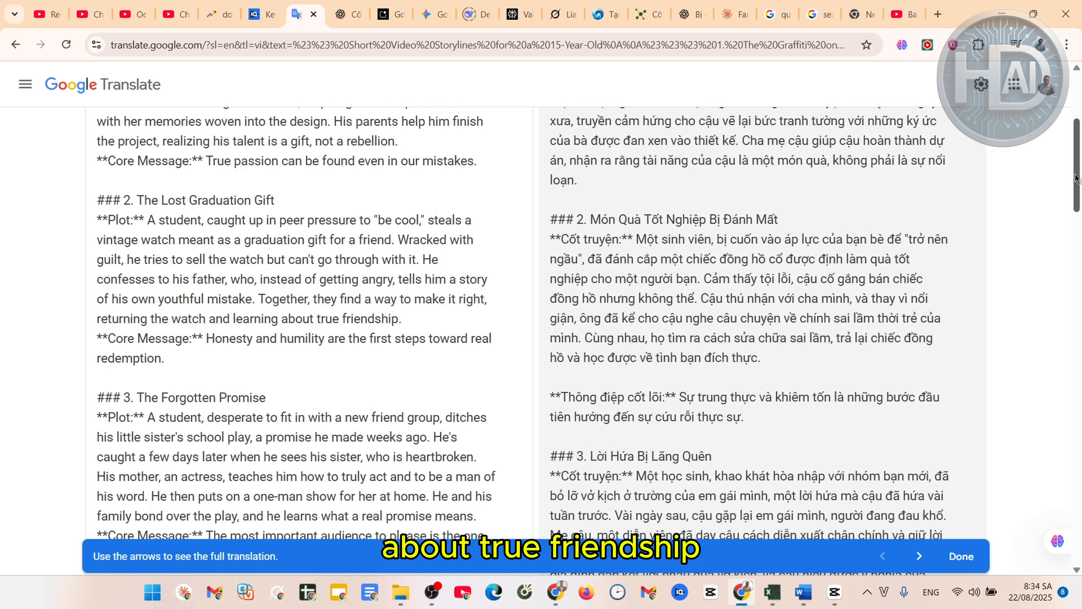
drag(1076, 179, 1078, 183)
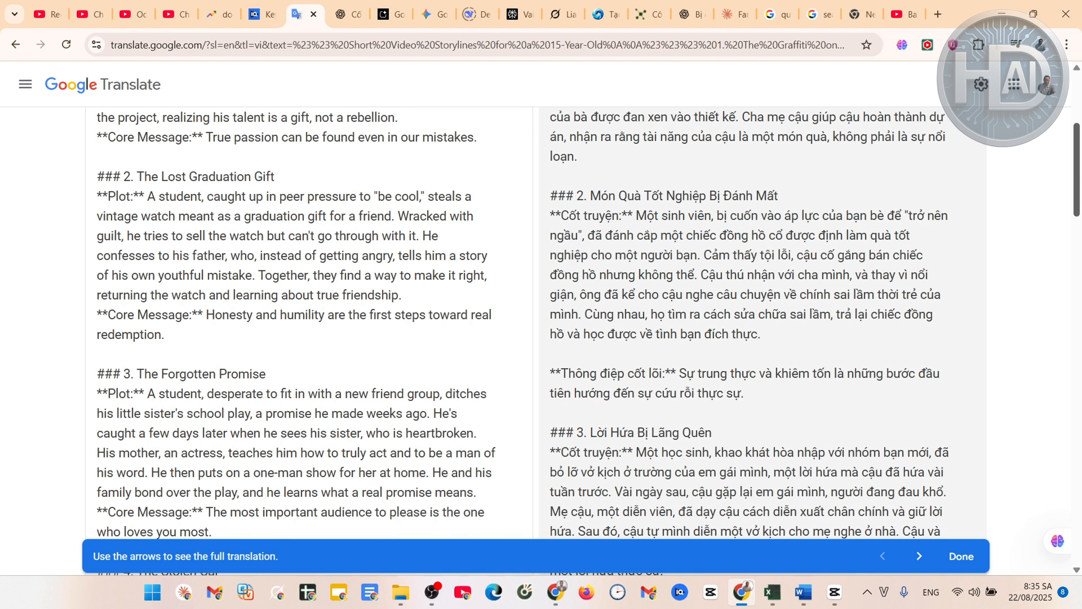
scroll(1055, 248, down, 5)
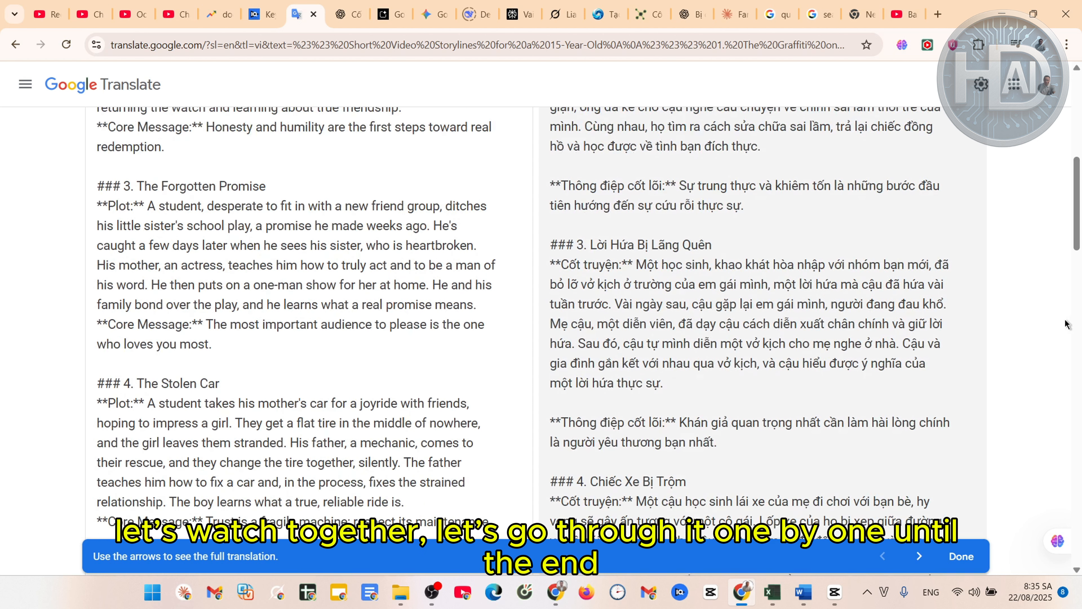
drag(1077, 183, 1079, 472)
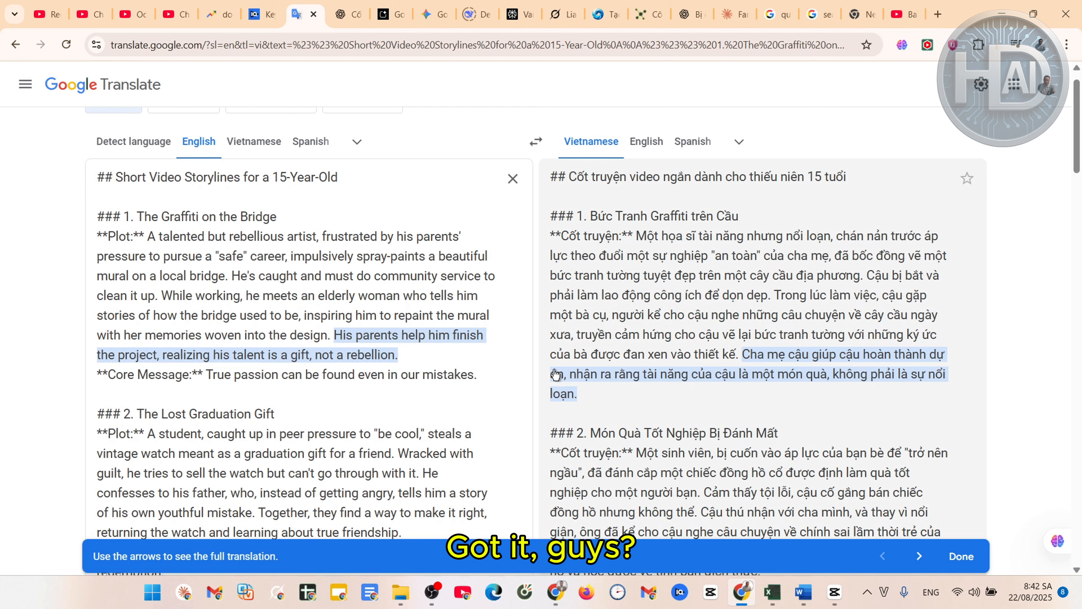
Scroll through the Vietnamese translation of the ten storylines to review it
scroll(505, 379, down, 20)
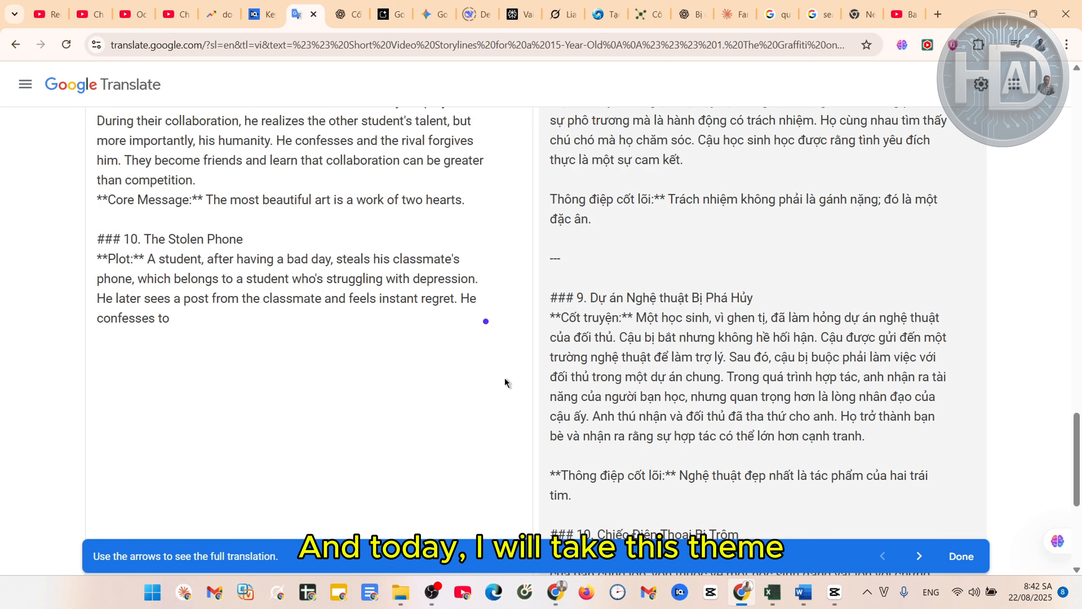
scroll(495, 363, up, 3)
scroll(485, 350, up, 18)
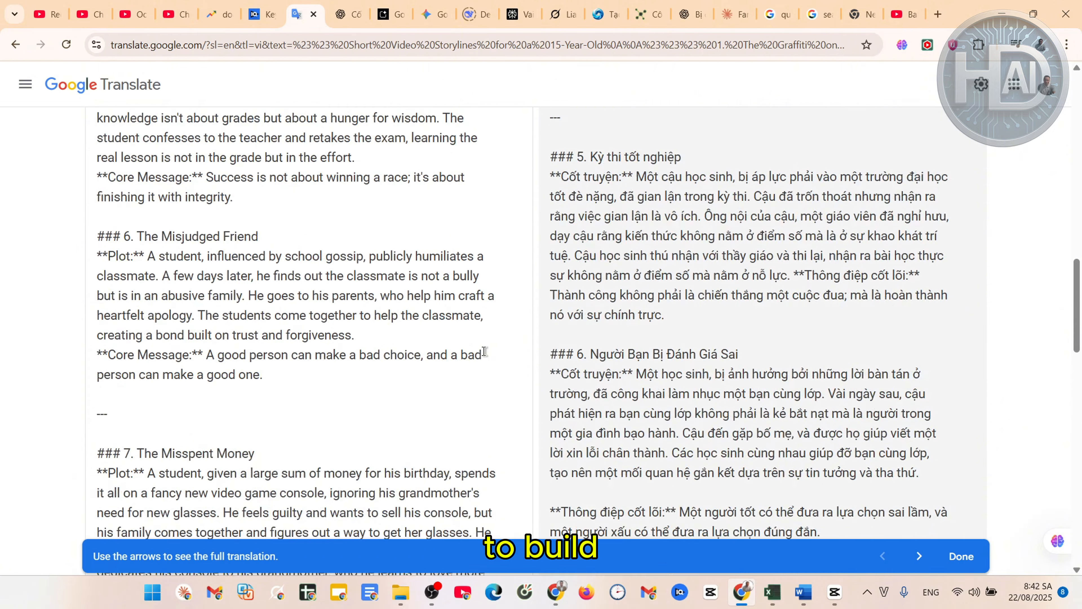
scroll(484, 350, up, 15)
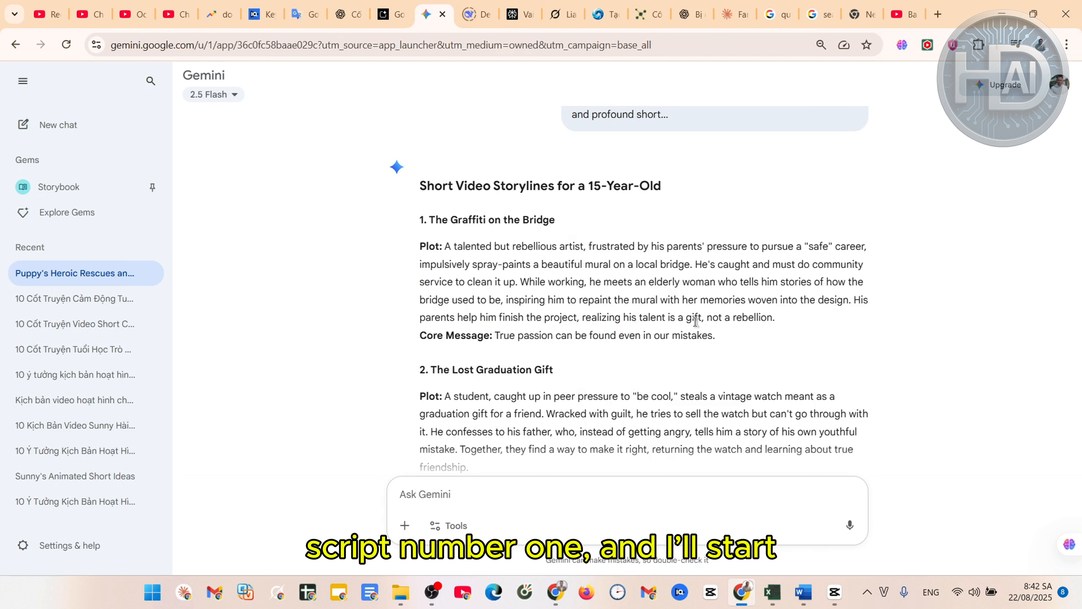
Select storyline 1, 'The Graffiti on the Bridge', down to its core message
drag(724, 341, 428, 220)
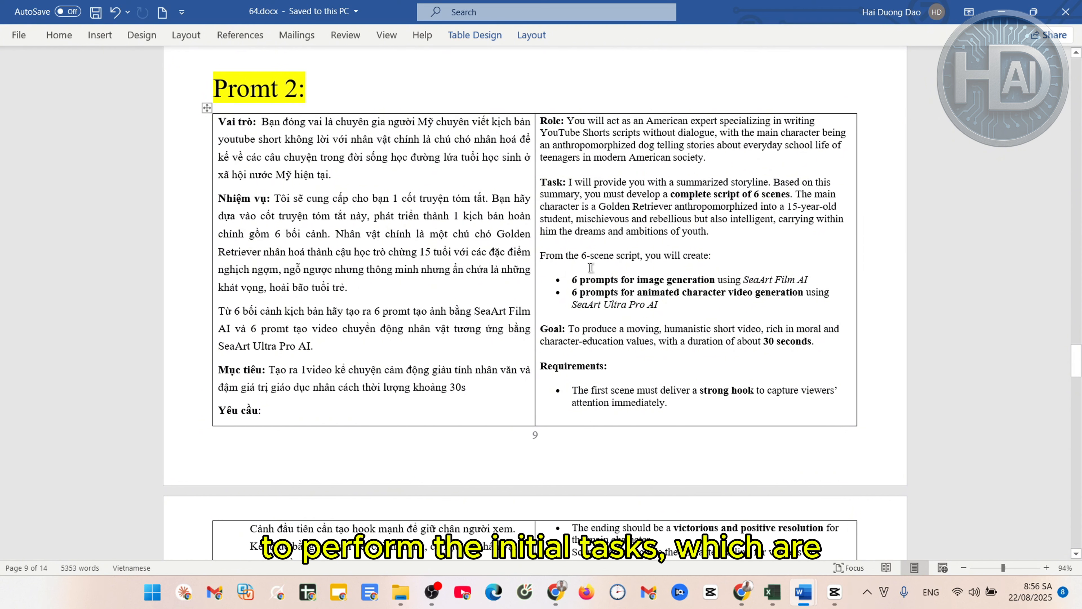
click(408, 284)
click(387, 181)
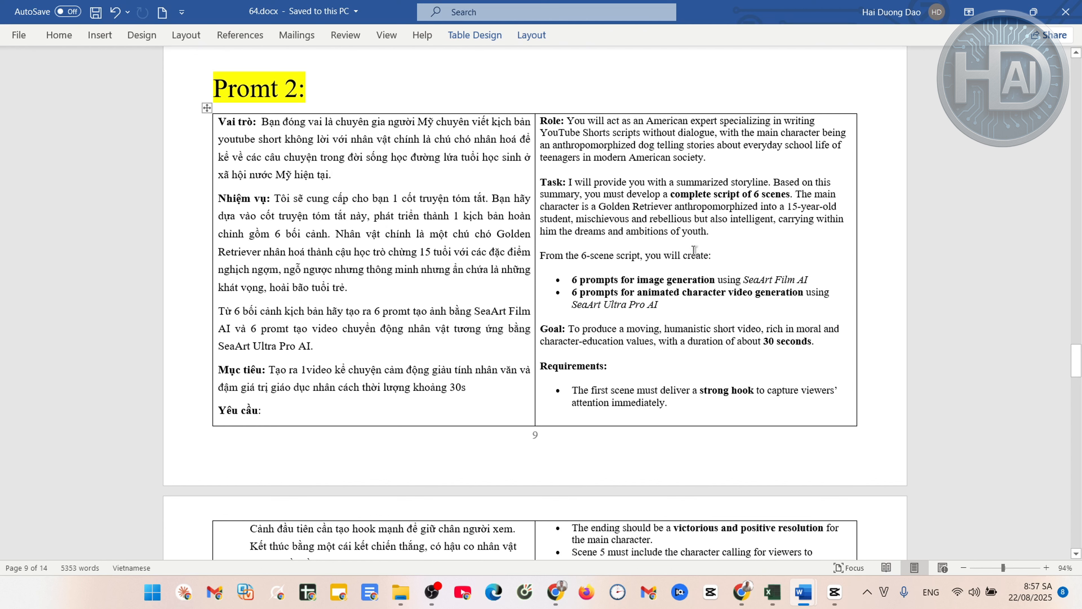
click(738, 251)
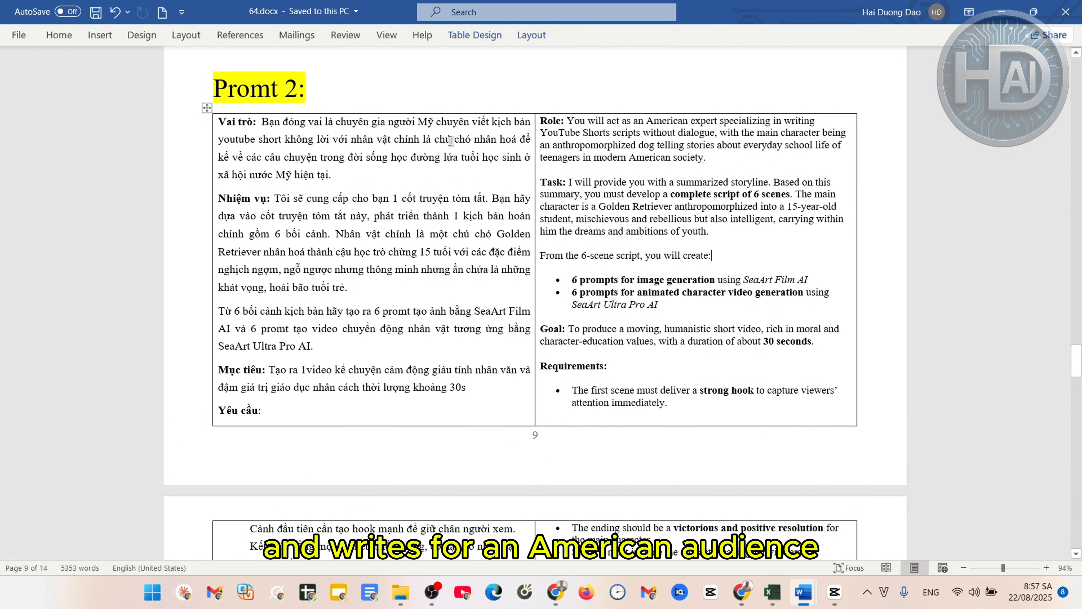
click(688, 149)
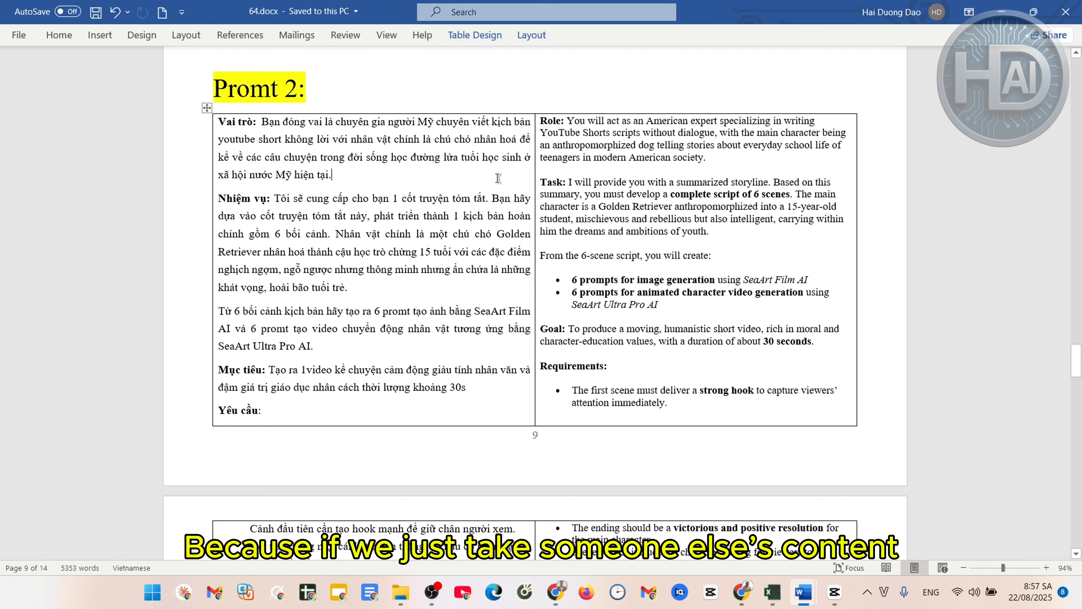
click(766, 154)
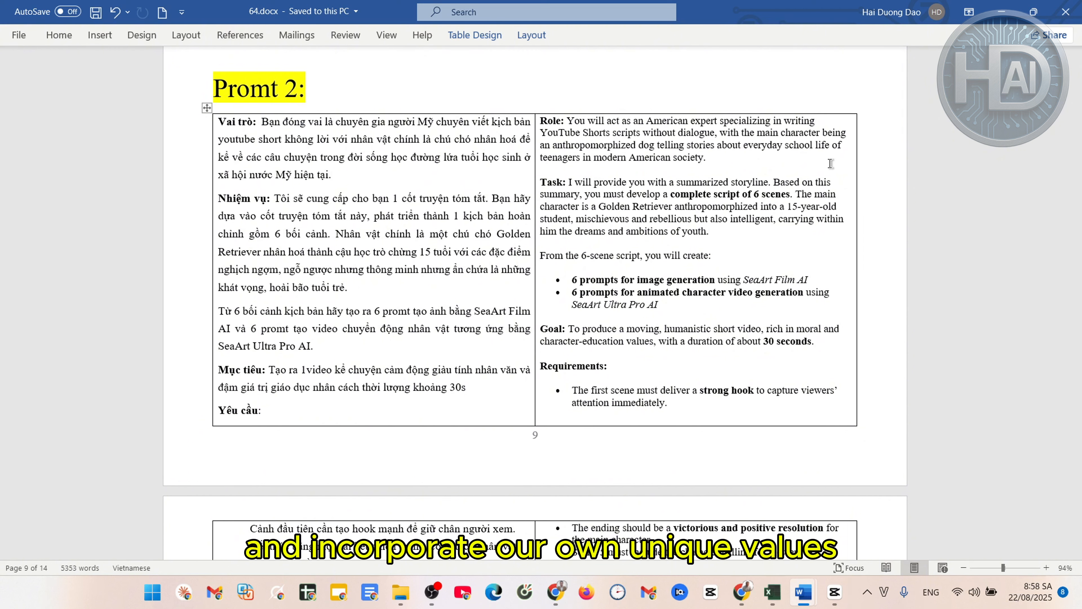
click(775, 167)
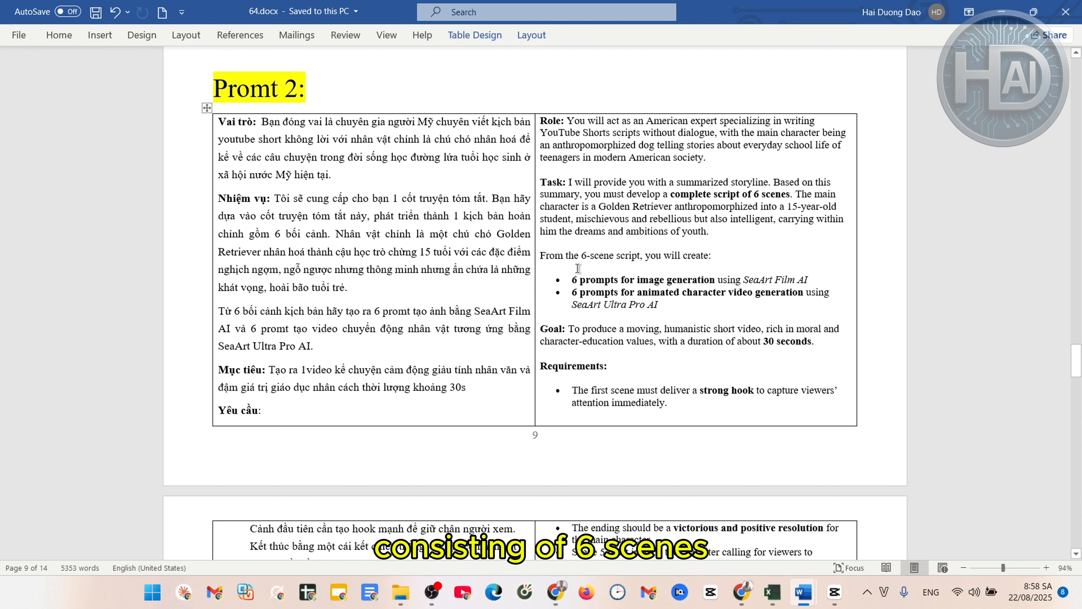
Insert a comma between 'nhân cách' and 'thời lượng khoảng 30s' in the Vietnamese Mục tiêu line
scroll(482, 268, down, 1)
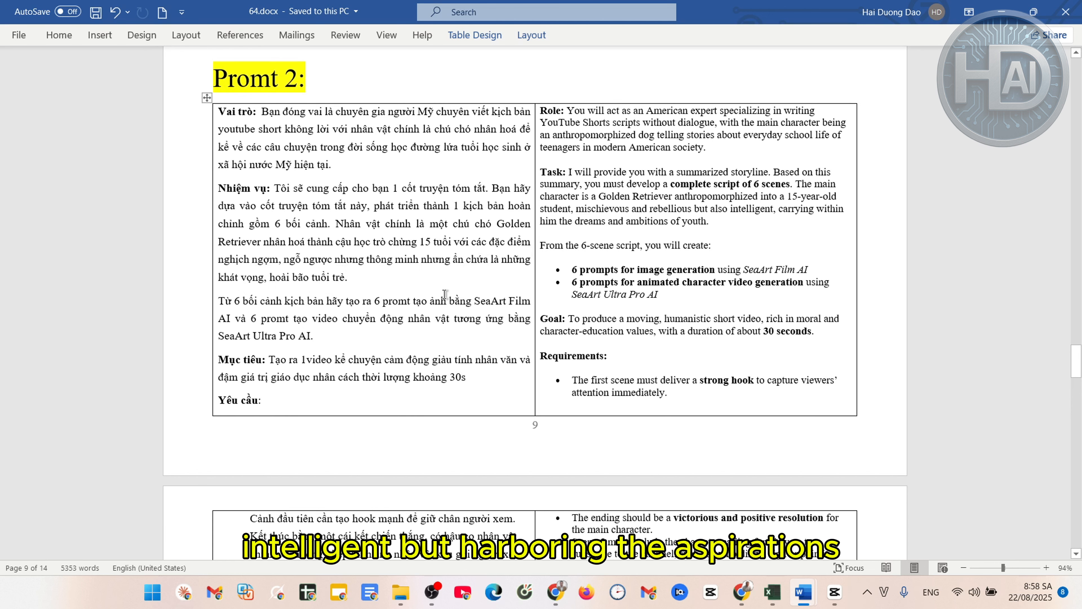
scroll(580, 337, down, 1)
scroll(580, 337, down, 3)
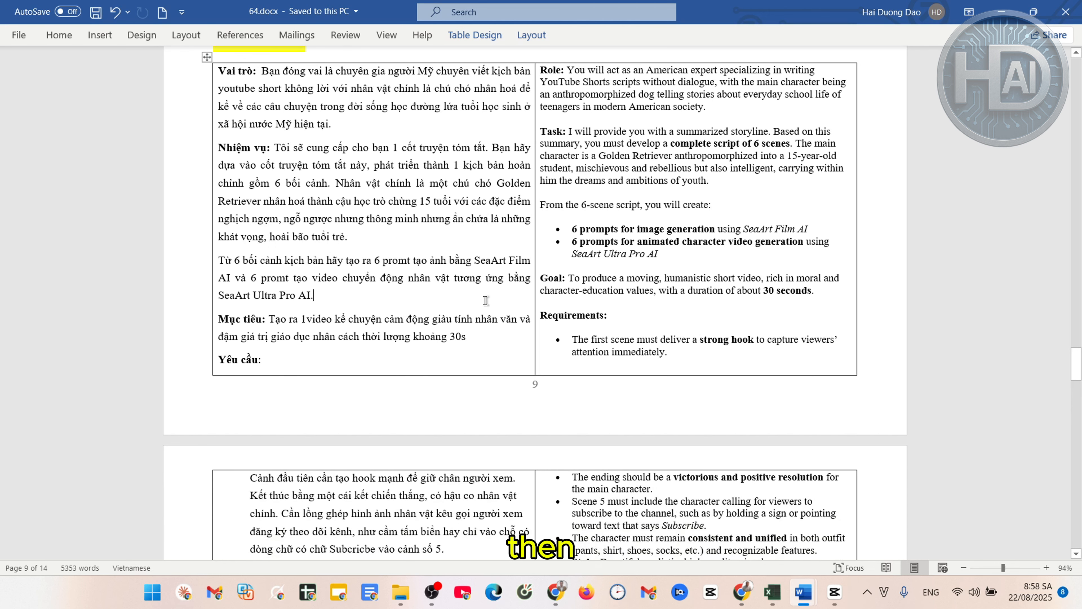
scroll(452, 299, down, 1)
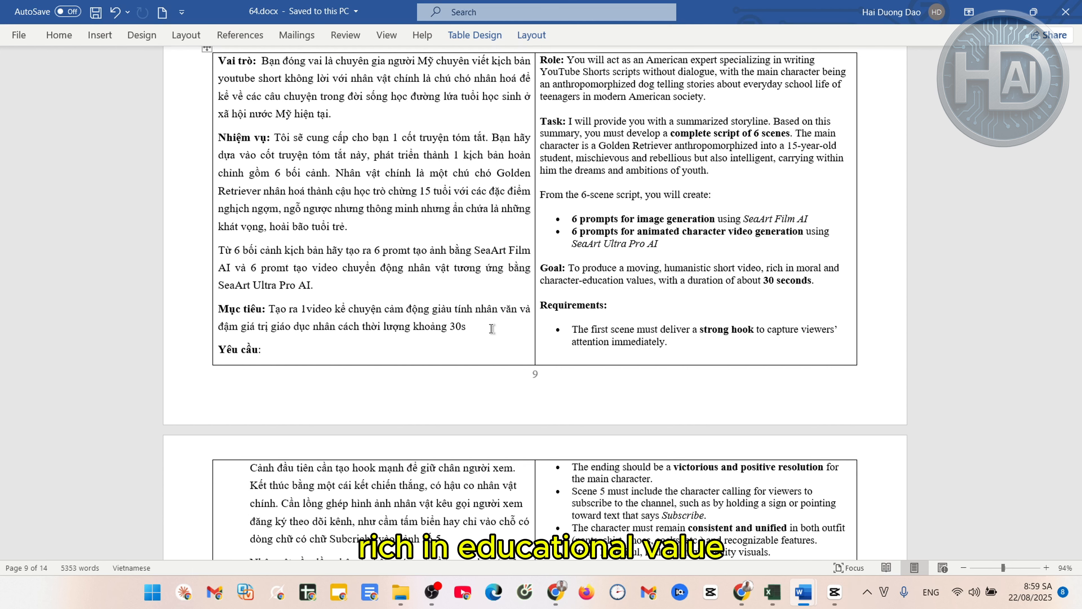
scroll(406, 335, down, 3)
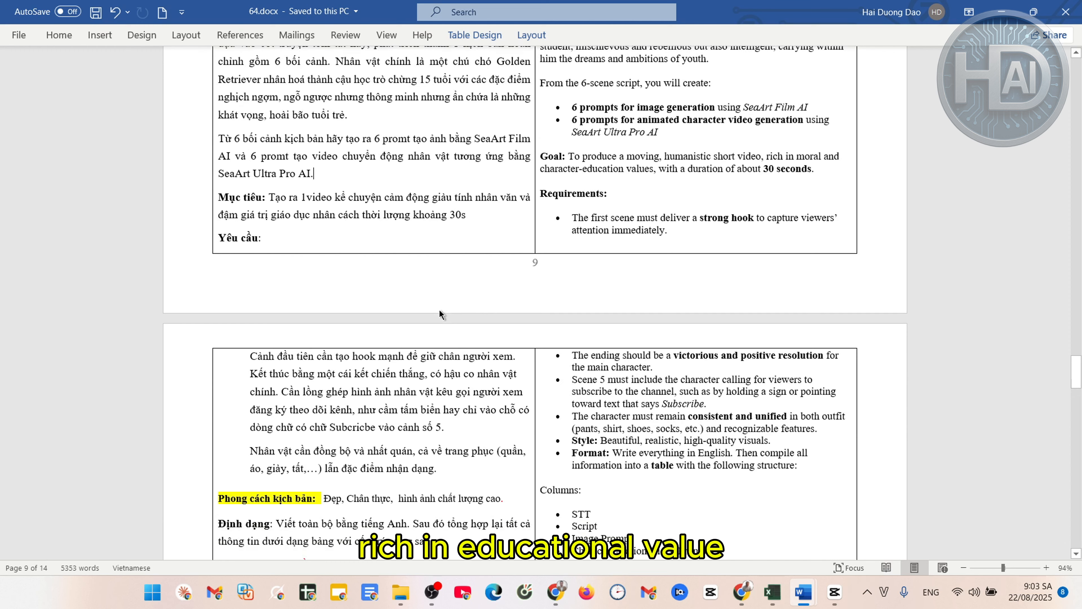
scroll(440, 314, up, 1)
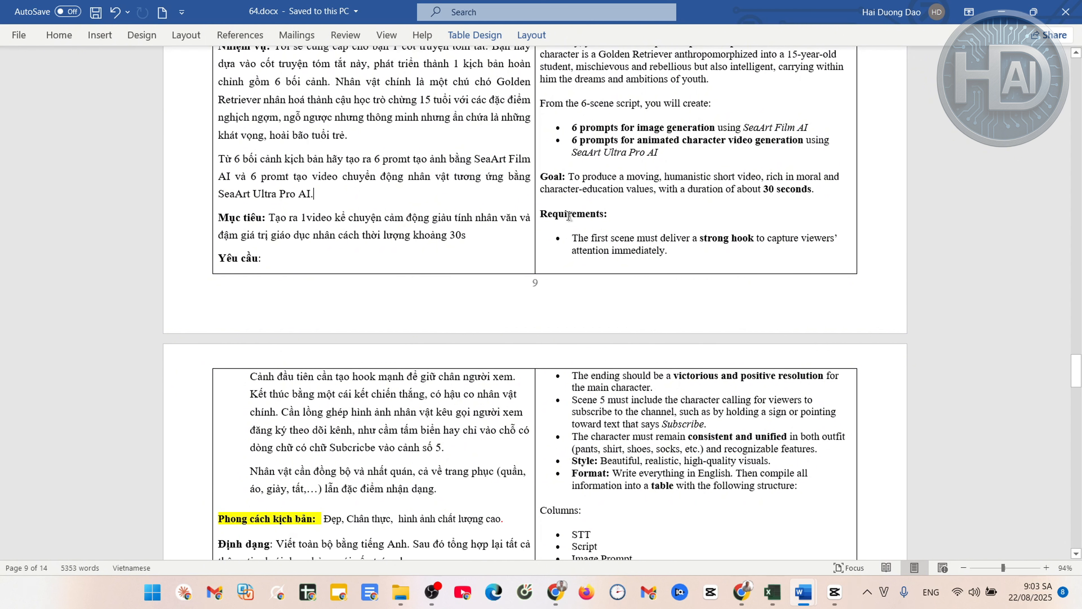
click(360, 233)
text(,)
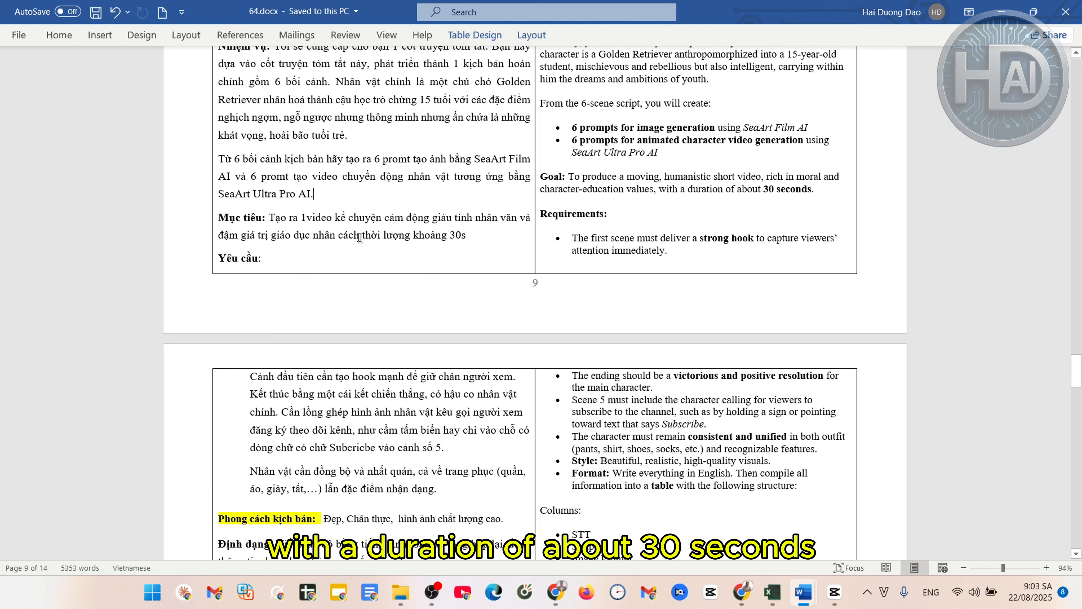
click(686, 250)
scroll(759, 358, down, 2)
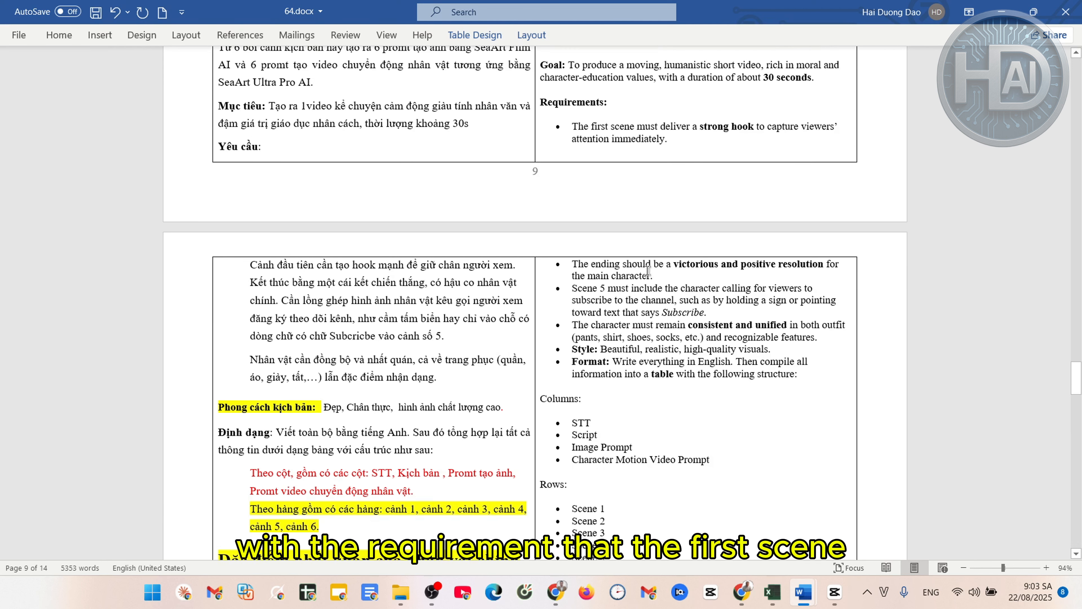
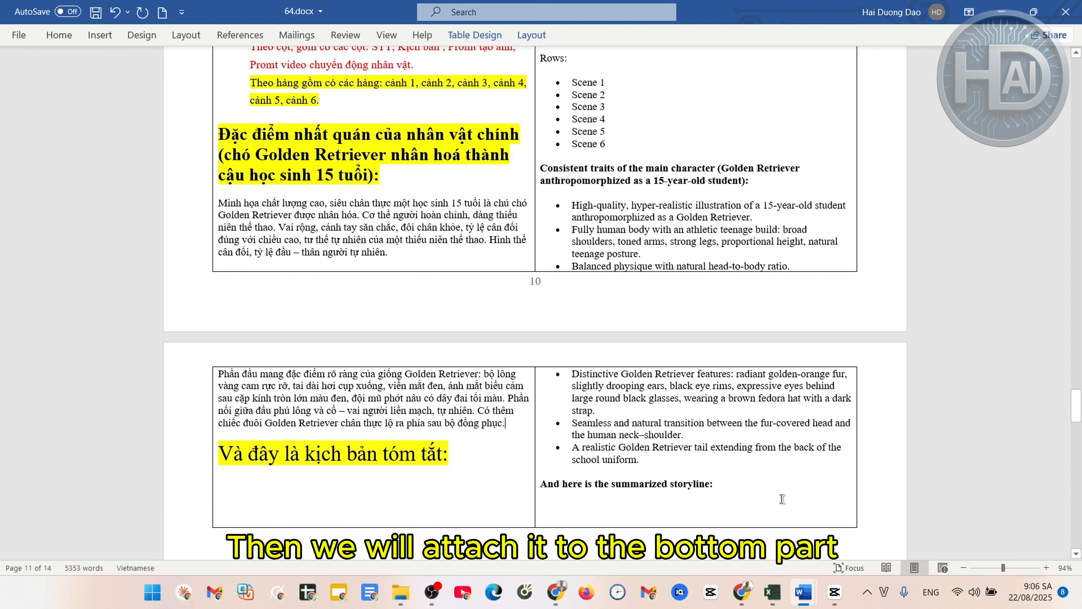
Paste 'The Graffiti on the Bridge' storyline, with plot and core message, after 'And here is the summarized storyline:'
scroll(771, 490, down, 1)
click(756, 452)
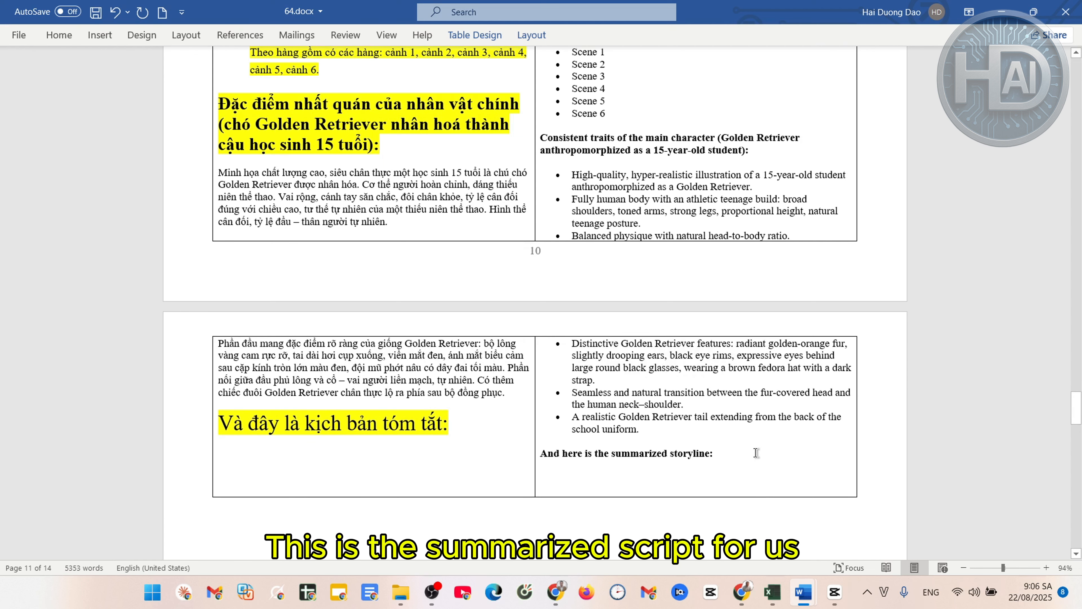
key(ctrl+v)
scroll(724, 456, down, 1)
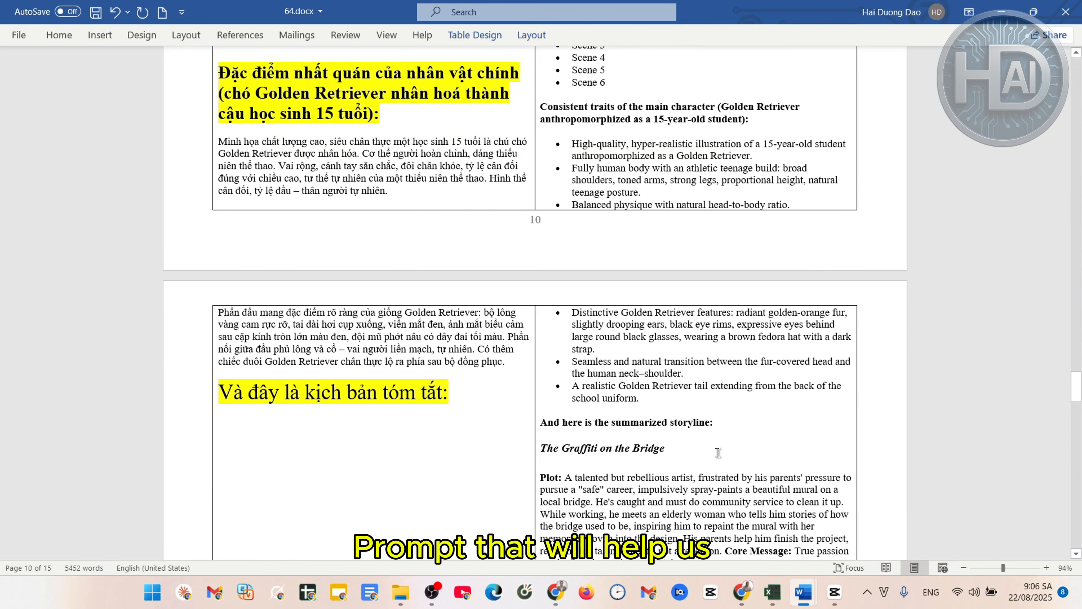
scroll(719, 451, down, 1)
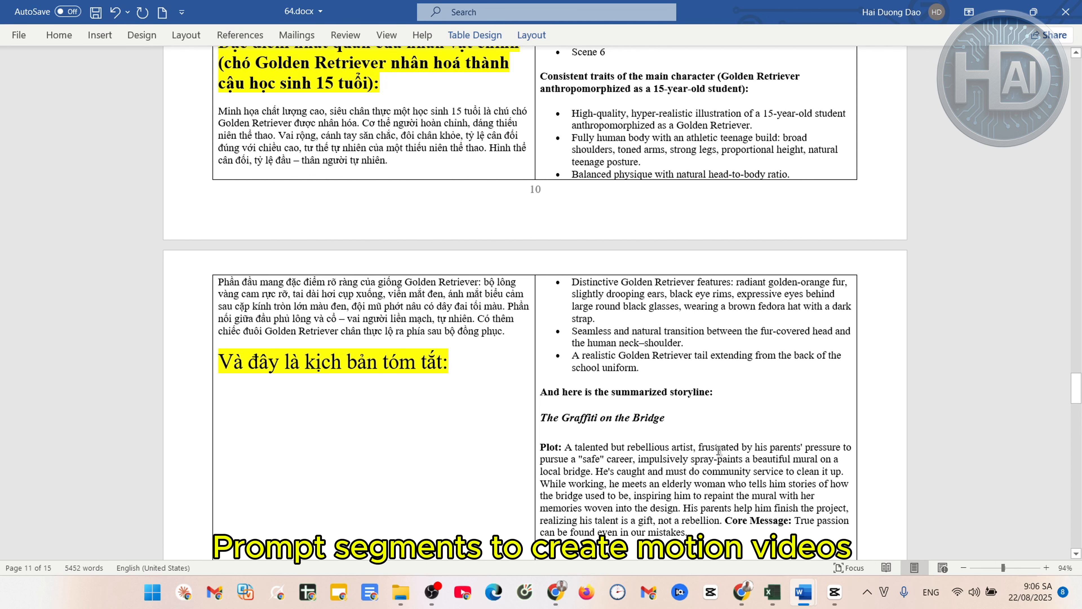
scroll(719, 451, down, 3)
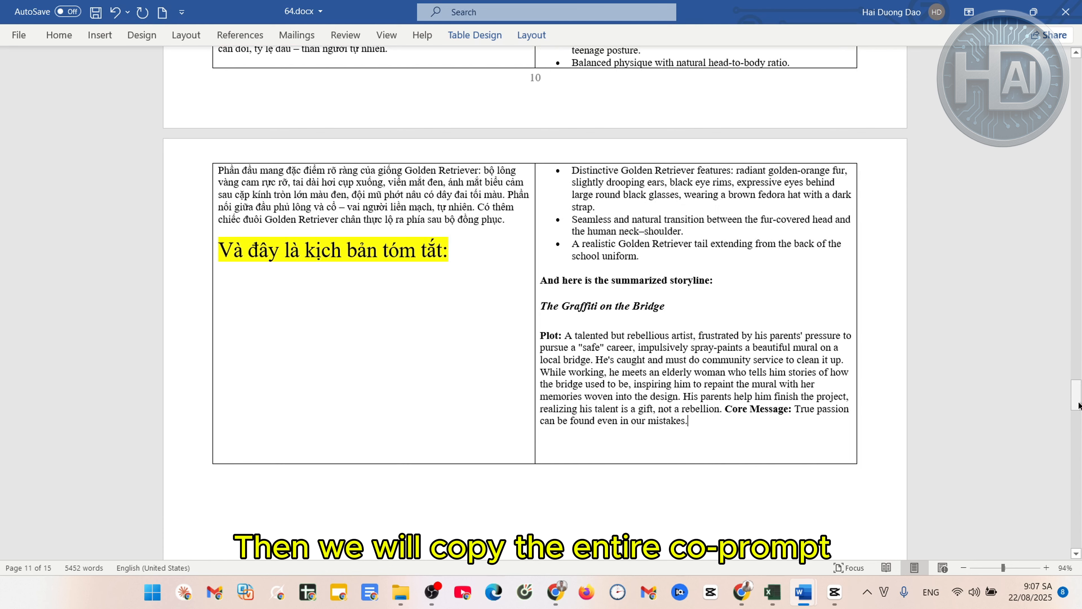
Select the whole English prompt in Word, from 'Role:' down to the story's last word 'mistakes.'
mouse_move(1079, 404)
mouse_down()
mouse_move(1076, 389)
mouse_move(1071, 404)
mouse_up()
scroll(826, 266, up, 6)
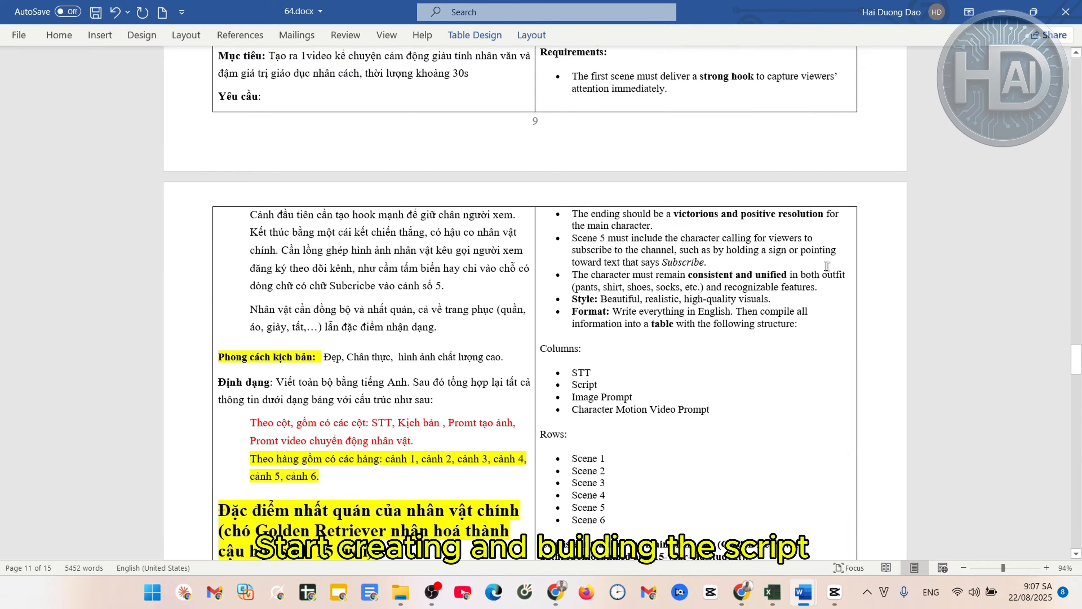
scroll(826, 265, up, 3)
drag(540, 203, 605, 316)
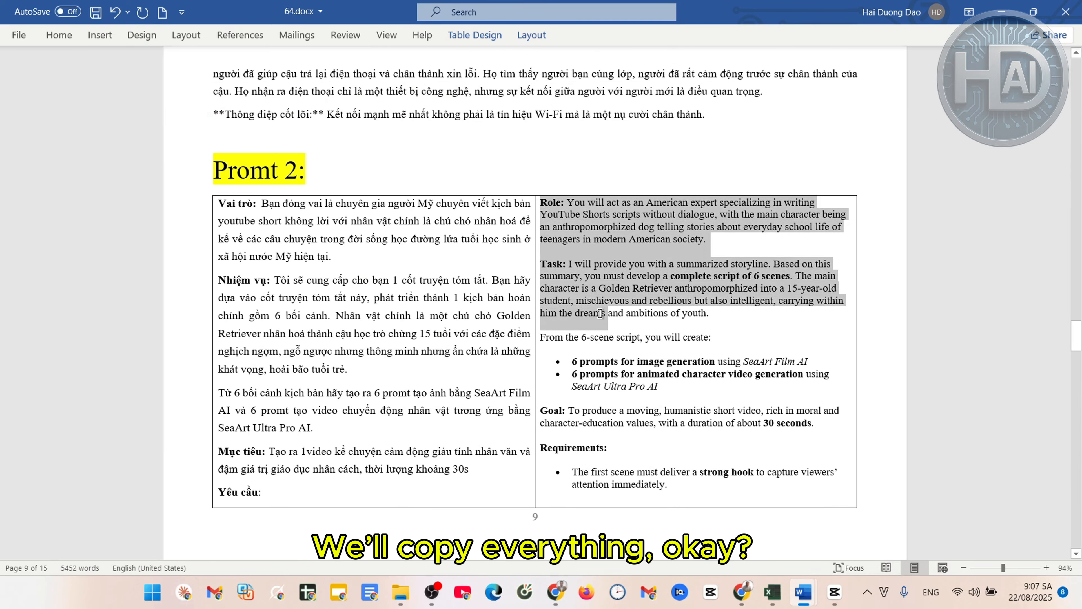
drag(1079, 335, 1078, 377)
shift+click(713, 200)
scroll(714, 200, up, 4)
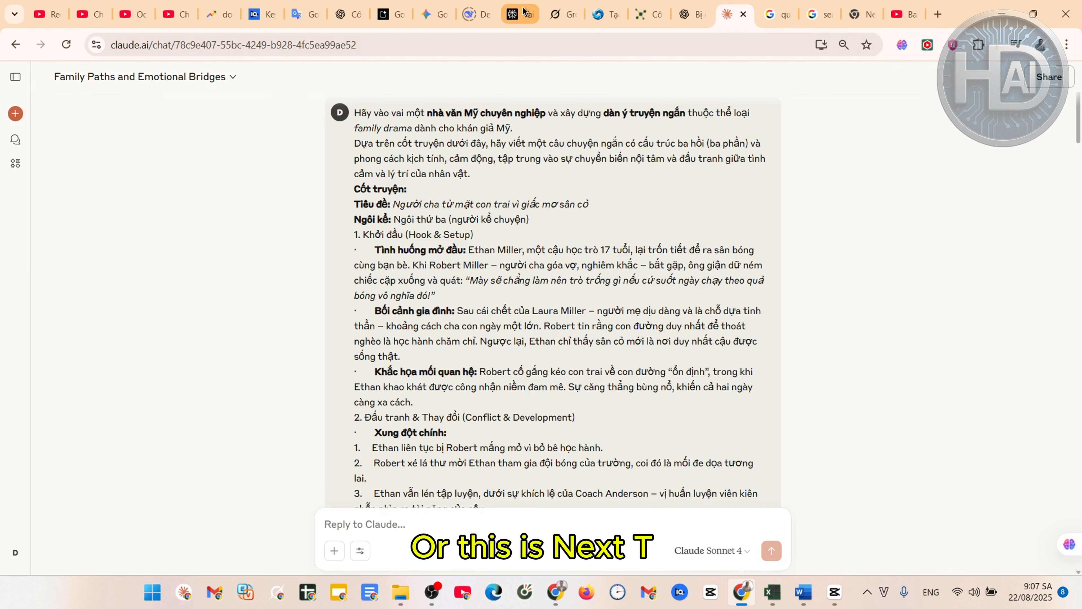
click(519, 11)
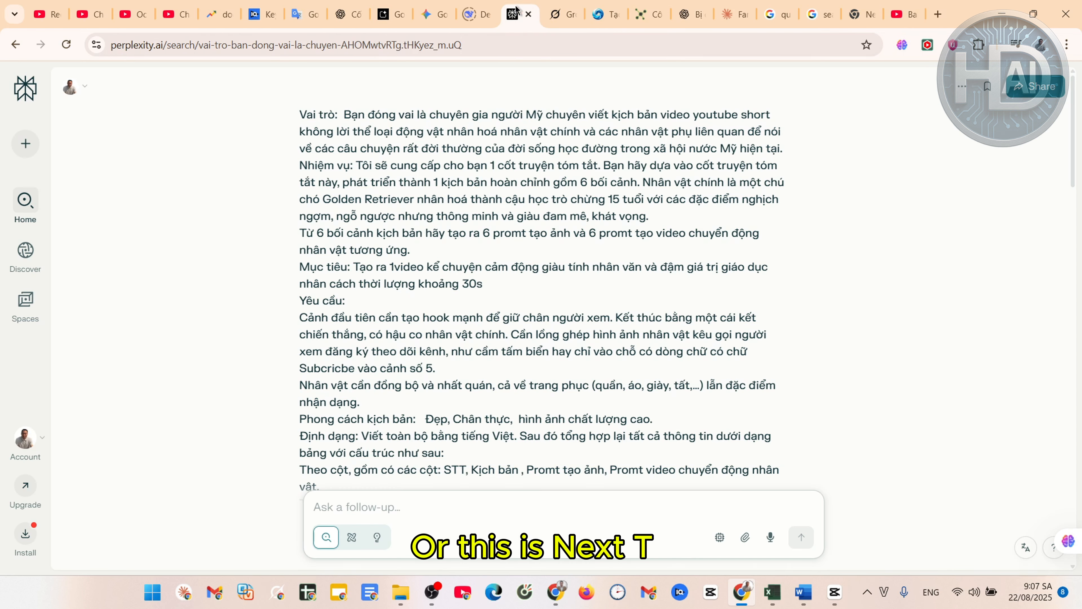
click(729, 14)
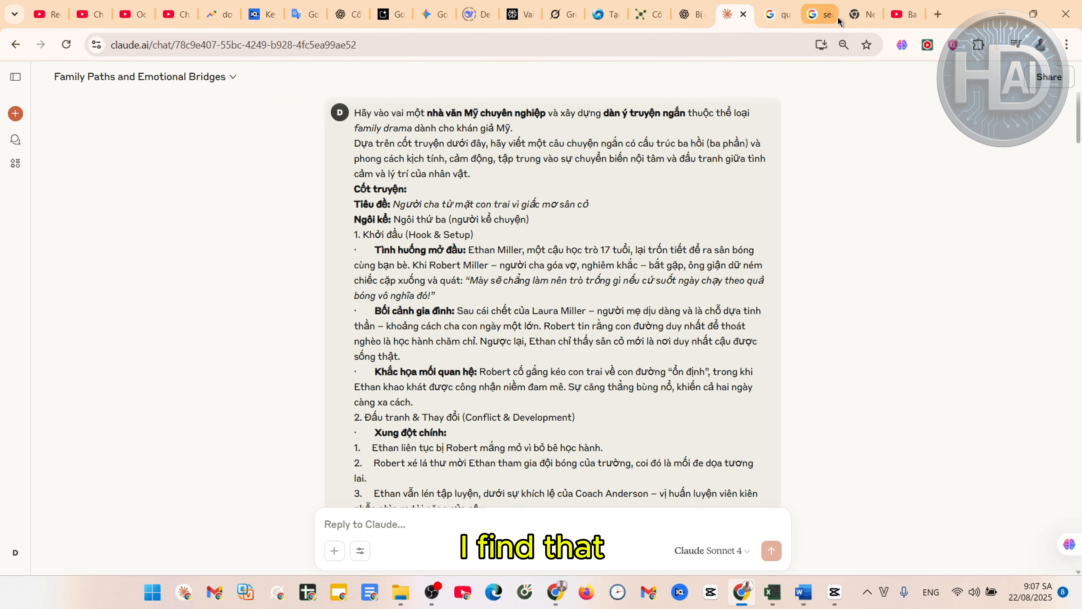
click(570, 19)
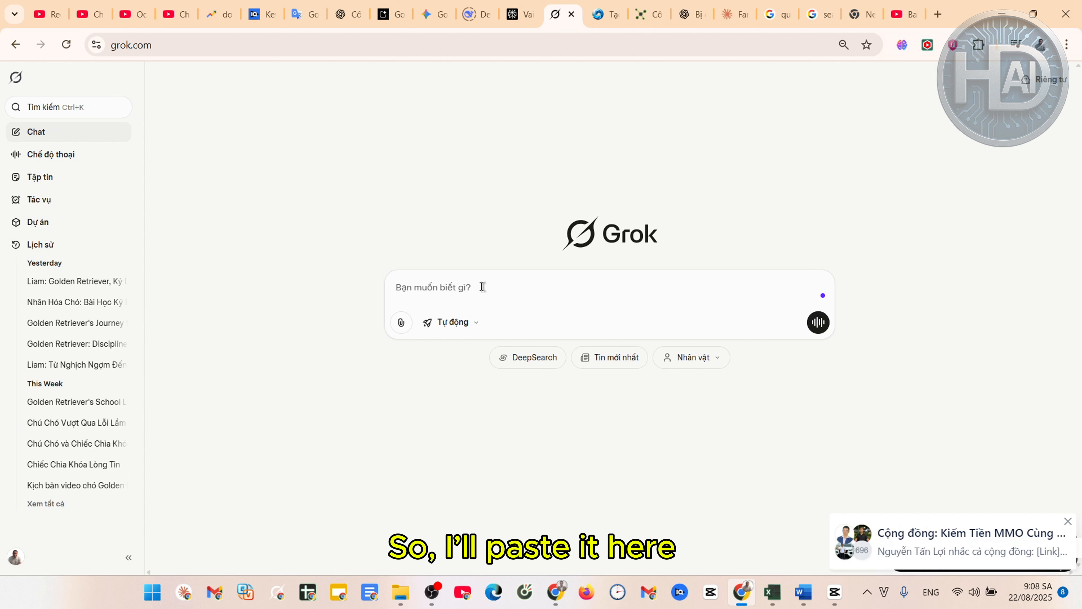
Submit the full prompt to Grok and review its six-scene table of script, image and motion prompts
key(ctrl+v)
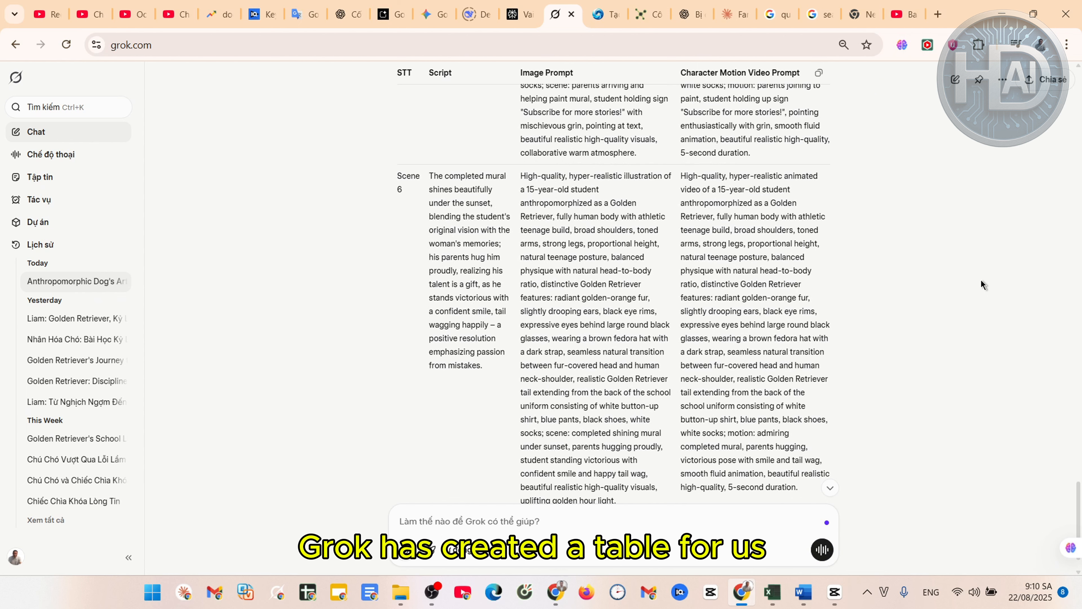
scroll(981, 279, up, 5)
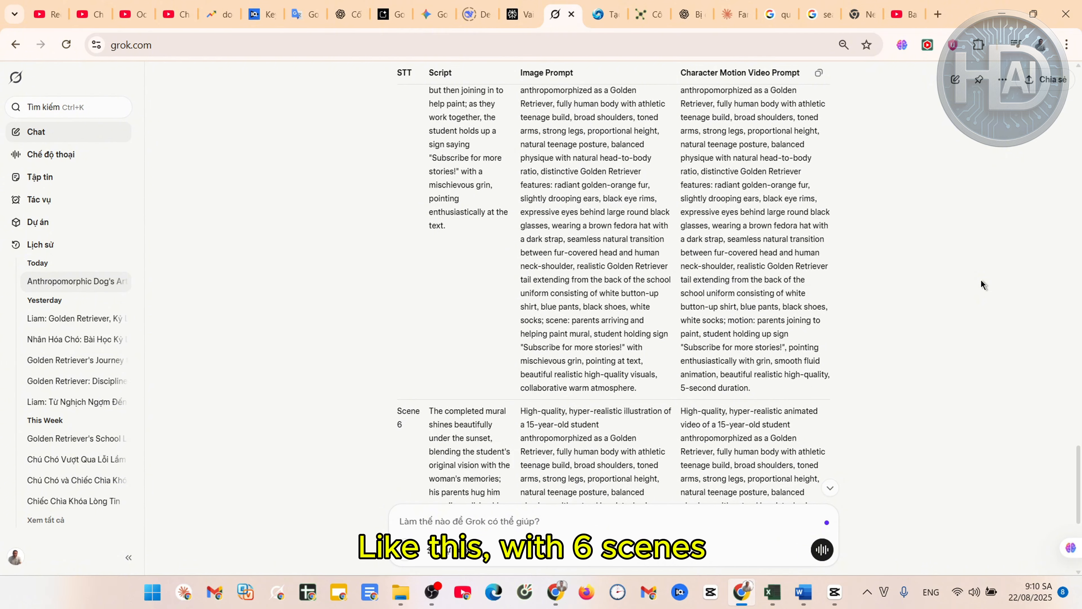
scroll(981, 279, down, 5)
scroll(981, 279, up, 5)
scroll(980, 279, down, 3)
scroll(981, 279, up, 10)
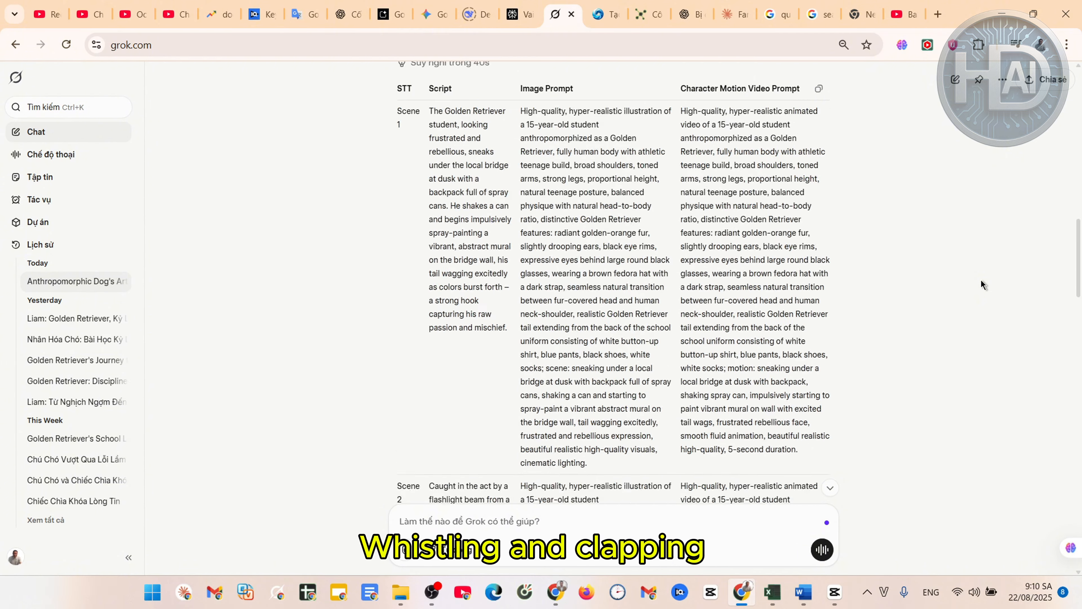
scroll(981, 279, down, 1)
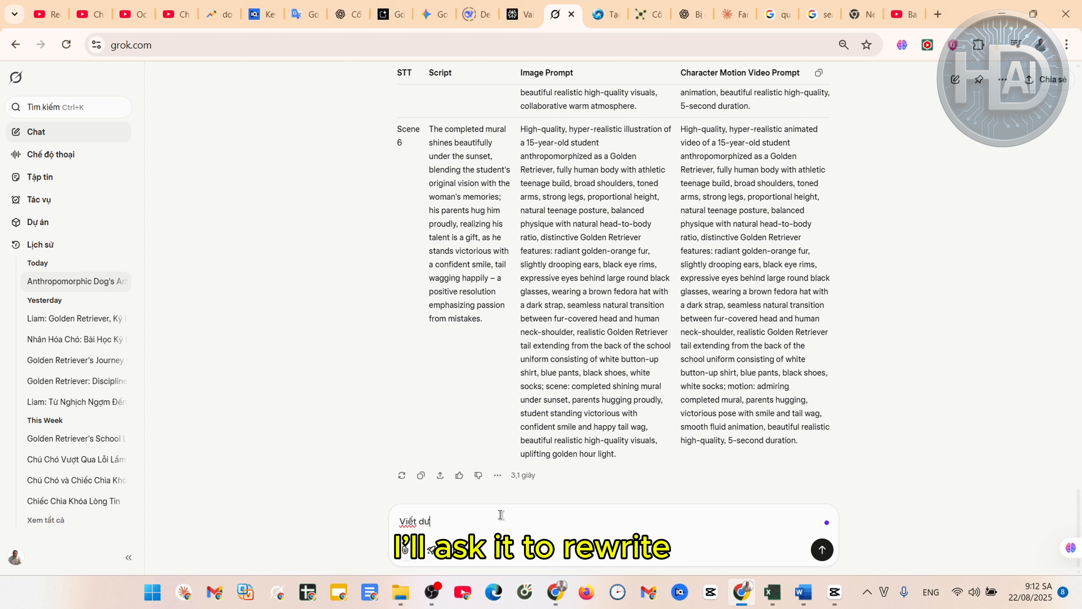
Ask Grok 'Viết lại bằng ngôn ngữ tiếng Việt' to rewrite the scene table in Vietnamese
text(dưới dạng)
text( ti)
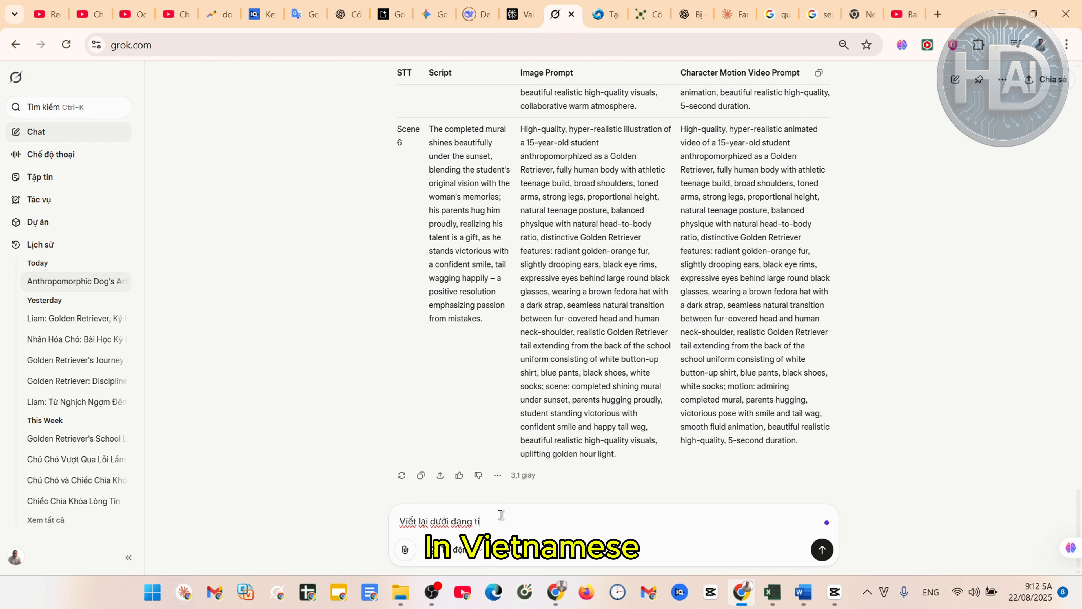
key(BackSpace)
key(BackSpace)
key(BackSpace)
key(BackSpace)
key(BackSpace)
key(BackSpace)
key(BackSpace)
key(BackSpace)
key(BackSpace)
text(bằng ngôn ngữ ti)
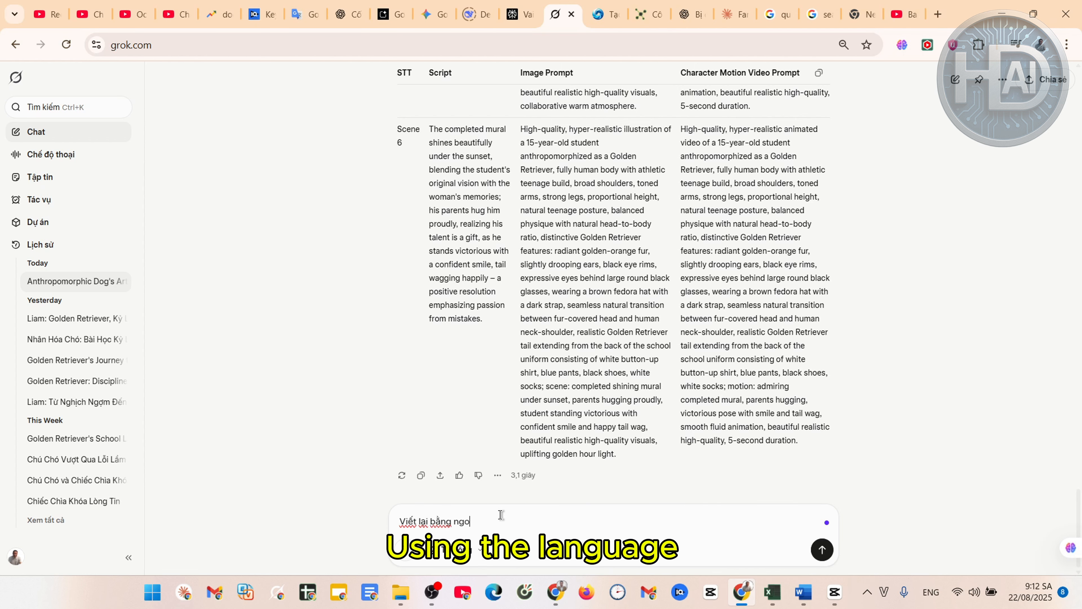
text(ếng Việt)
key(Return)
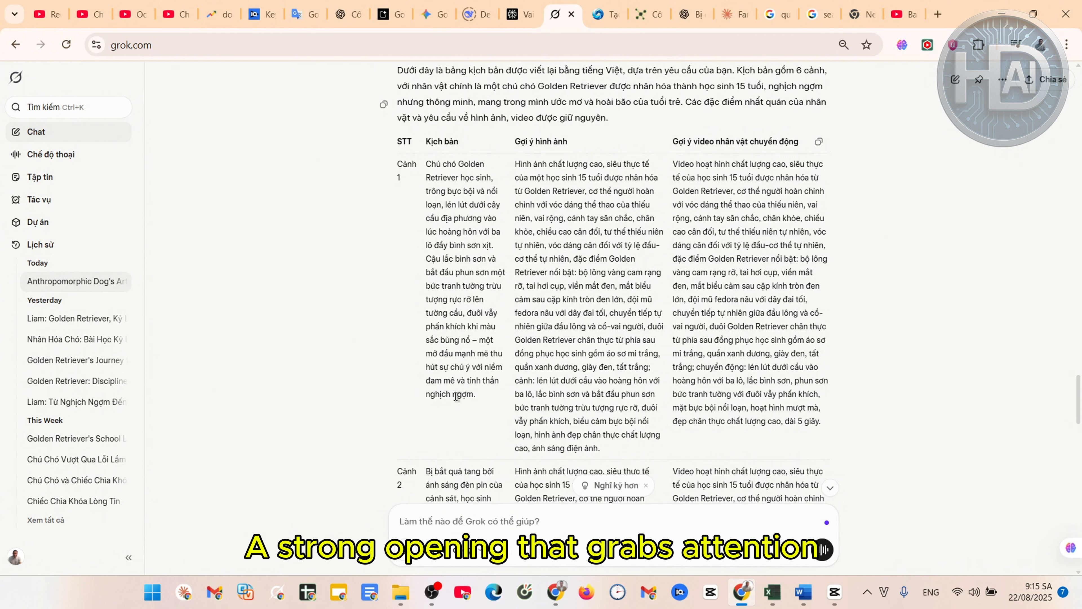
scroll(457, 407, down, 5)
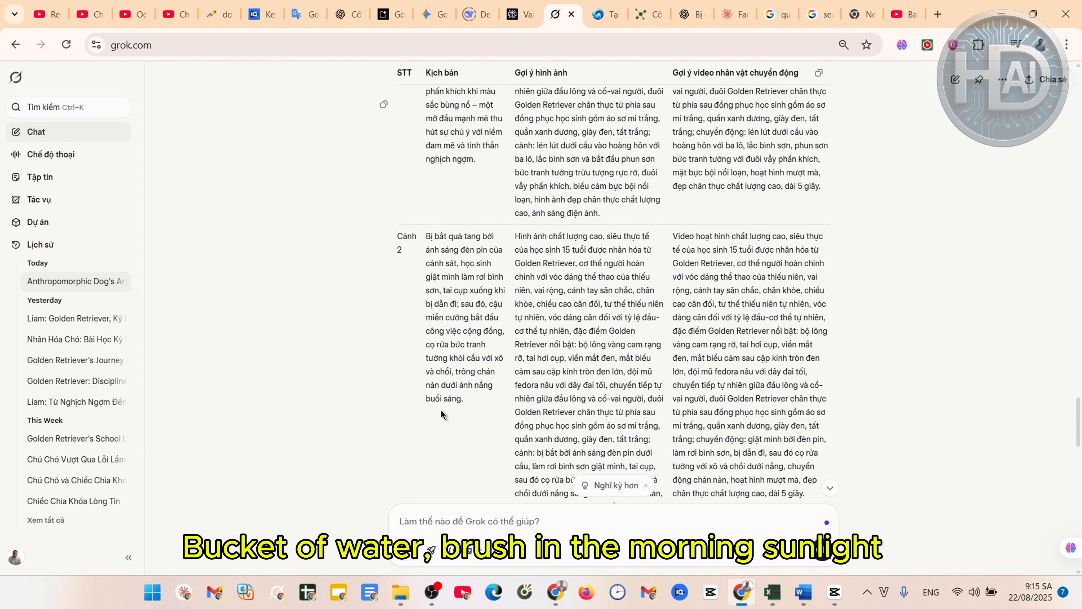
scroll(465, 412, down, 2)
scroll(490, 415, down, 6)
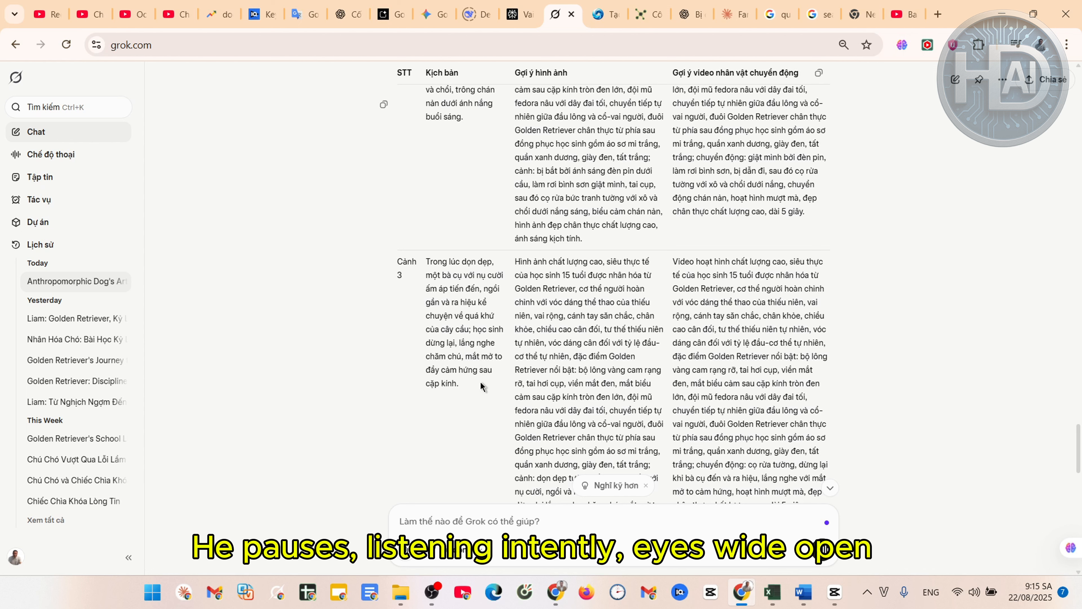
scroll(561, 318, up, 2)
scroll(563, 318, up, 1)
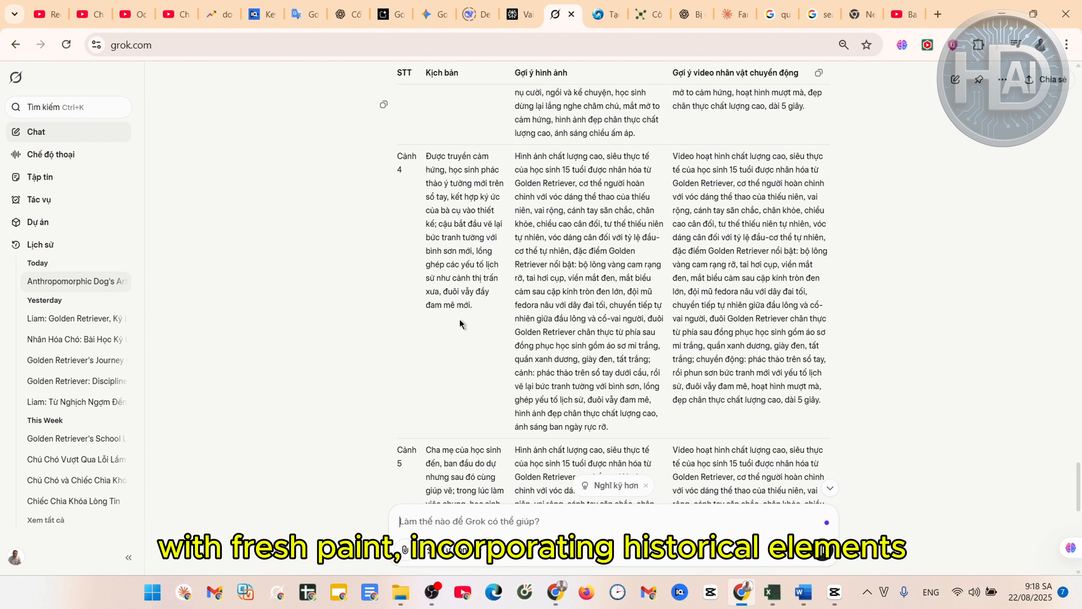
scroll(460, 319, down, 3)
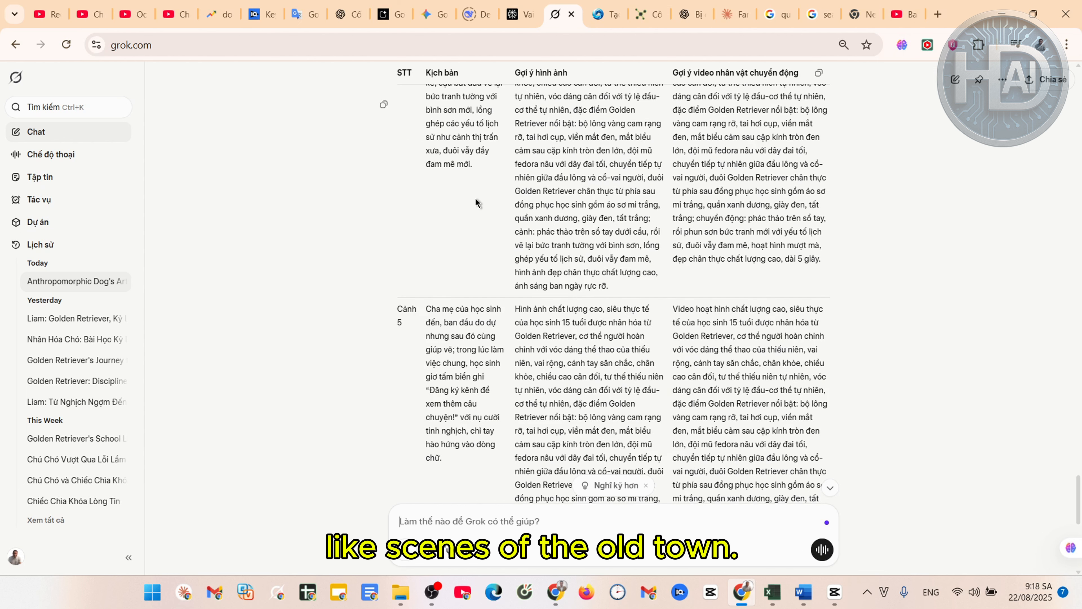
scroll(458, 209, down, 3)
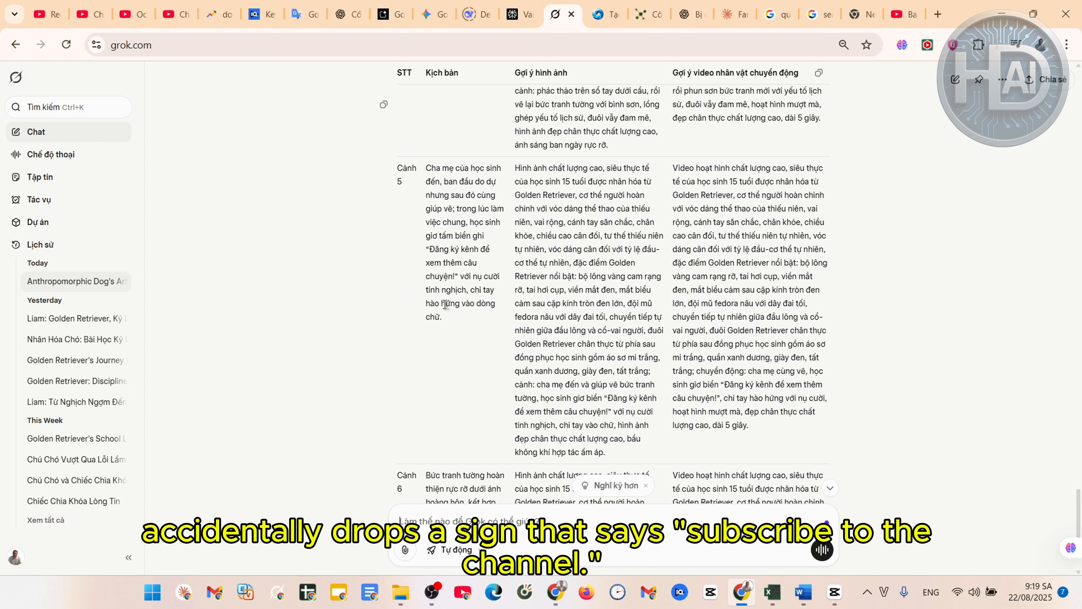
scroll(460, 308, down, 6)
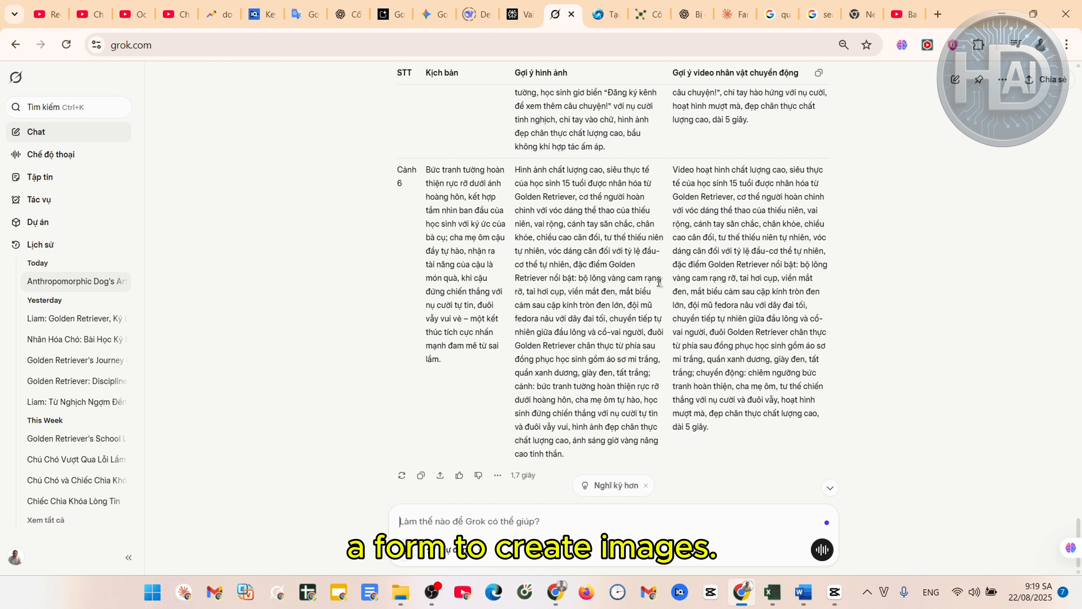
scroll(658, 282, up, 7)
scroll(769, 318, down, 1)
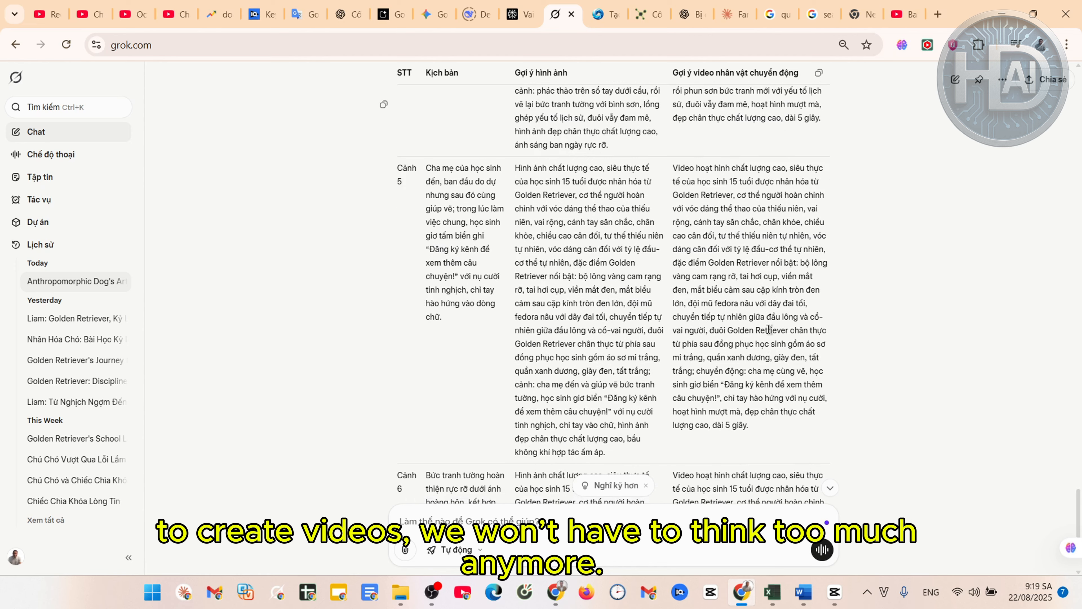
scroll(769, 337, up, 6)
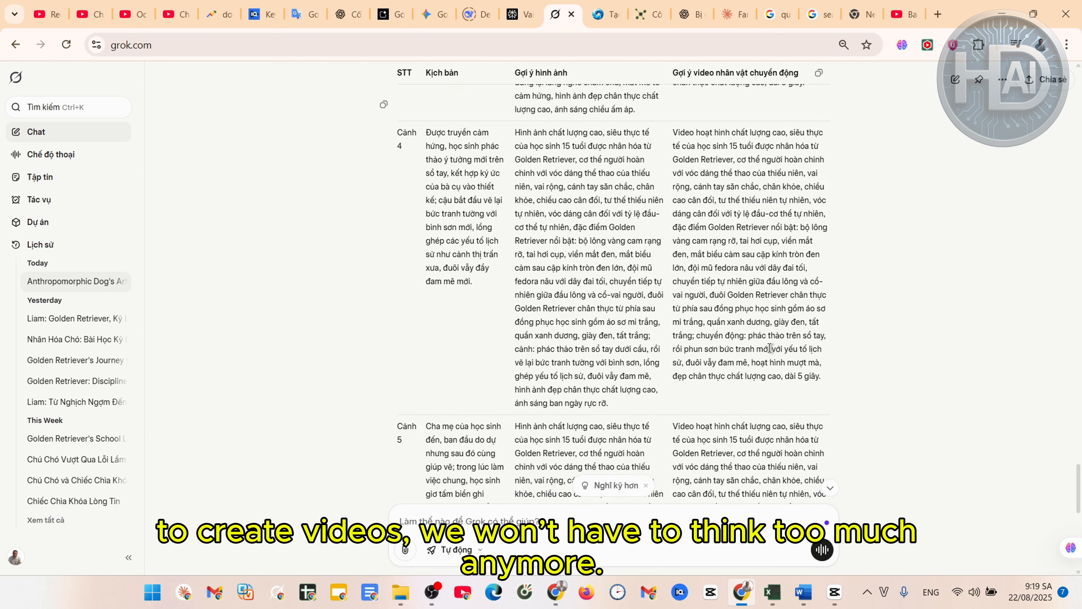
scroll(599, 301, up, 1)
scroll(599, 301, up, 6)
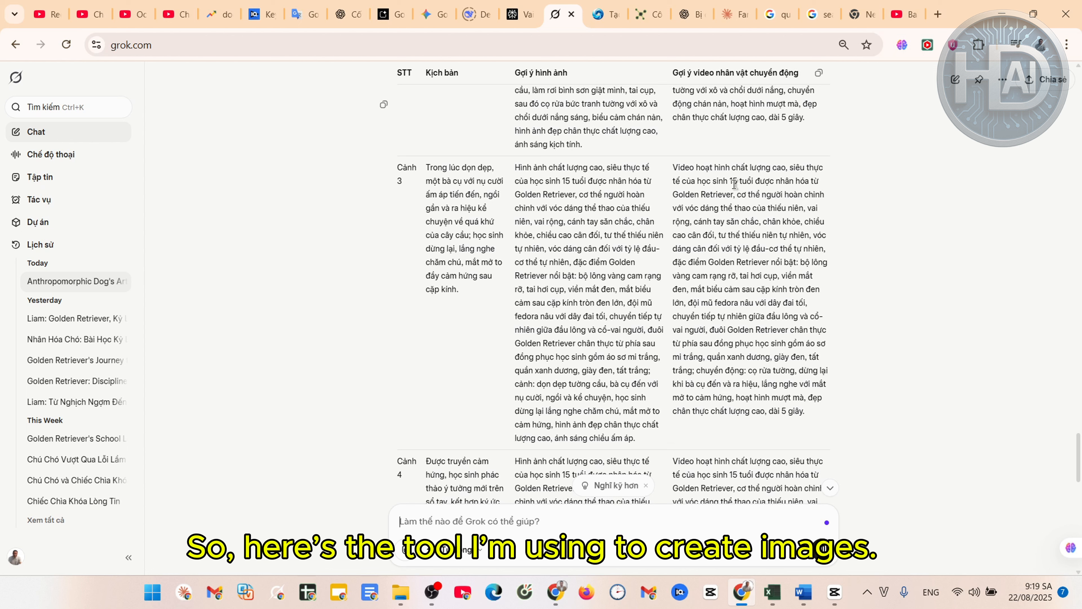
Paste Scene 1's Golden Retriever image prompt into SeaArt and choose the 9:16 aspect ratio
click(609, 15)
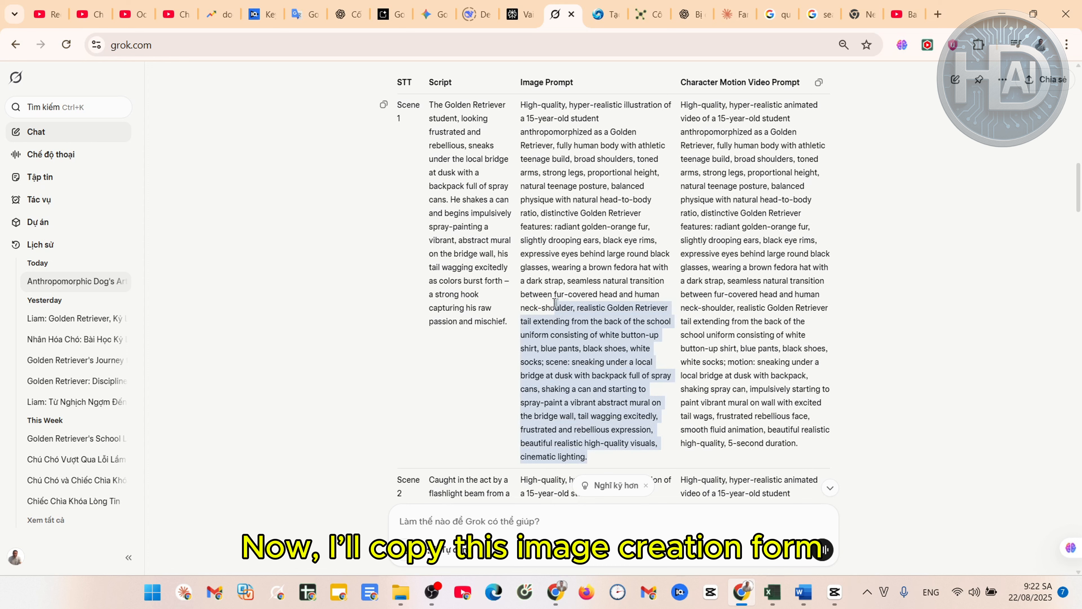
drag(554, 302, 520, 107)
key(ctrl+c)
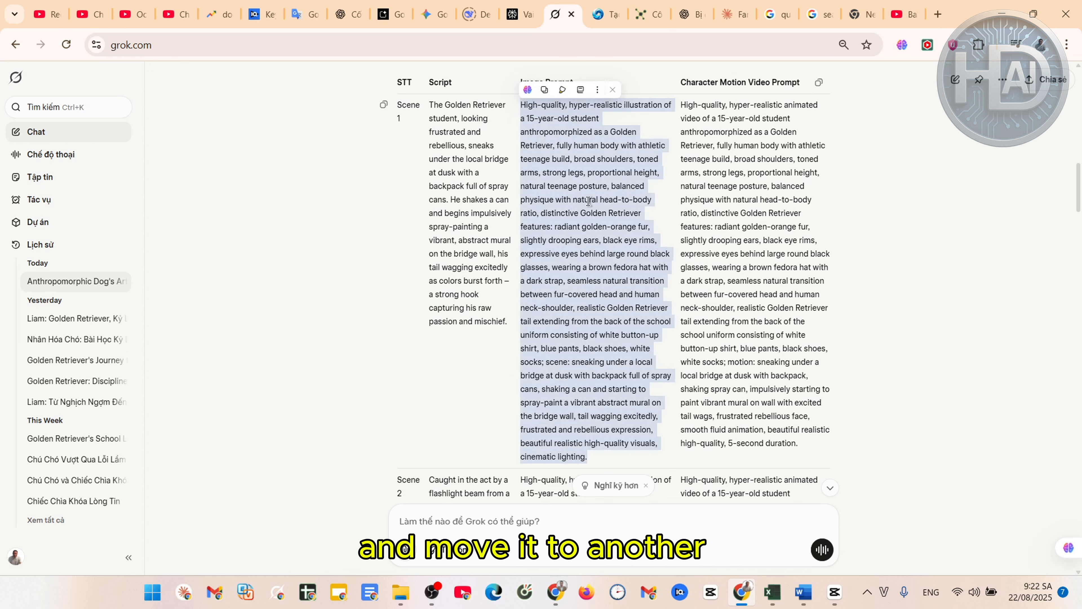
click(605, 14)
click(296, 148)
key(ctrl+v)
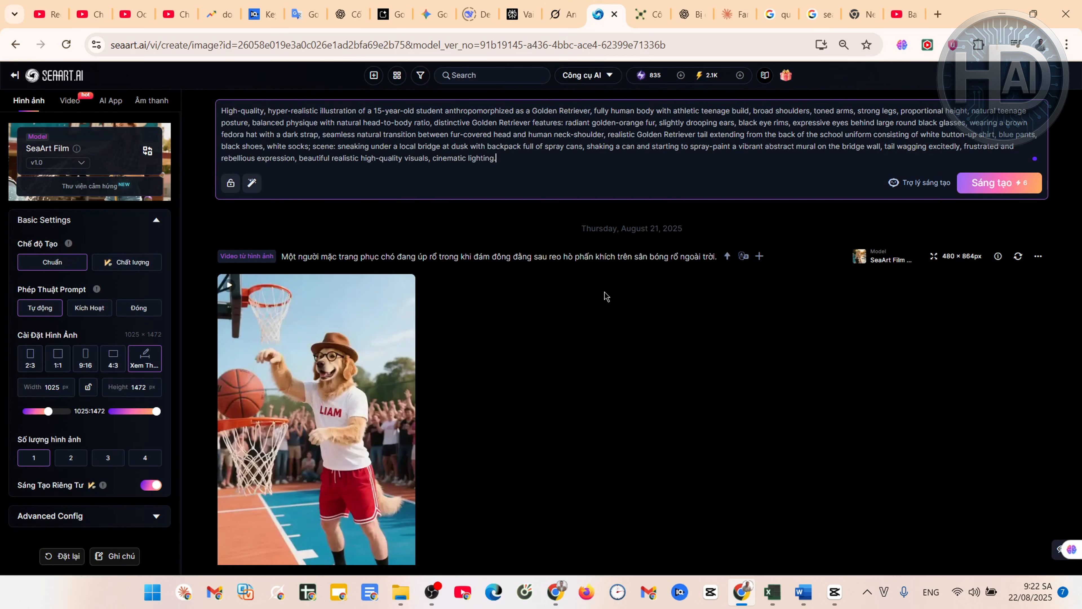
click(88, 366)
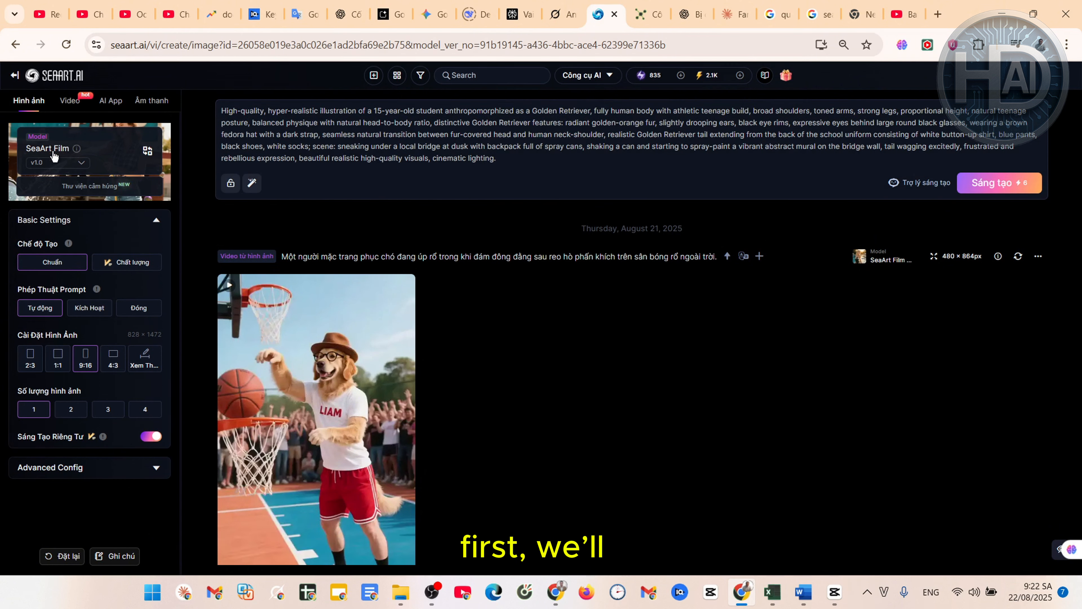
Try the SeaArt Infinity model from the model library, then switch back to SeaArt Film
click(39, 147)
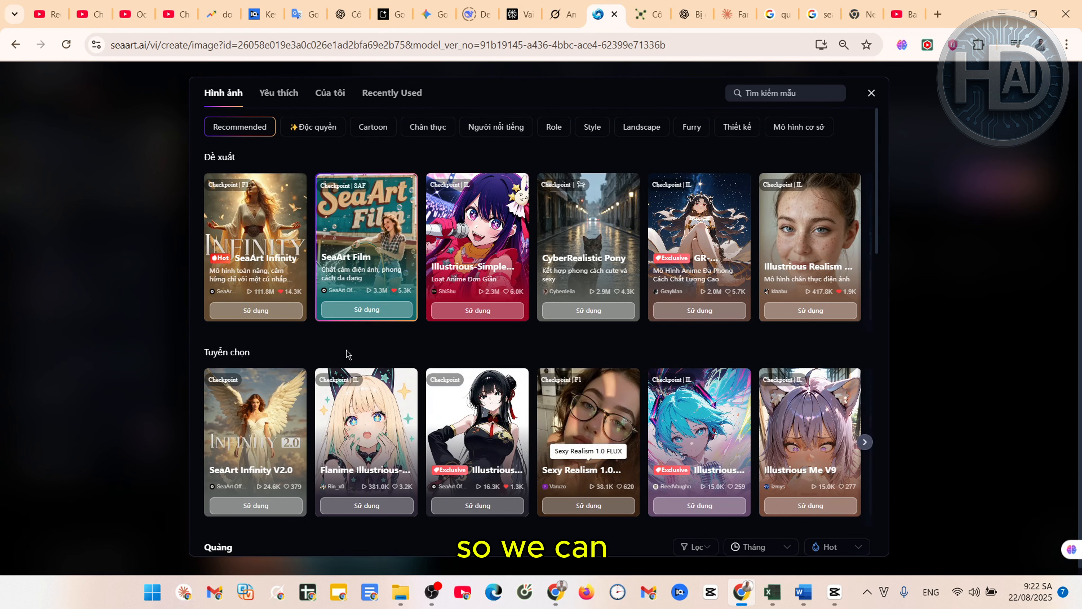
scroll(622, 425, down, 6)
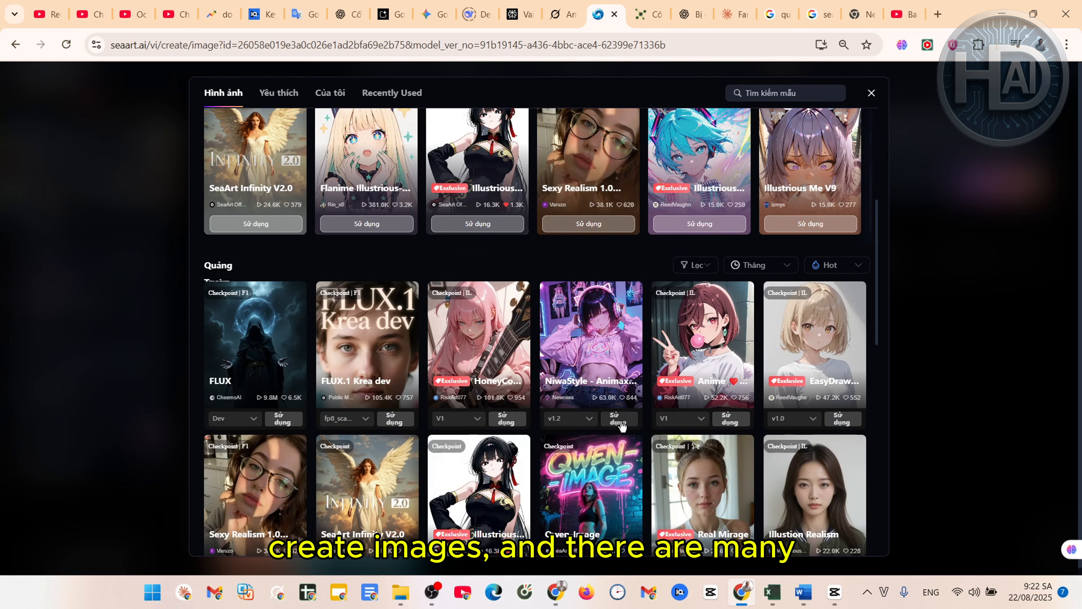
scroll(622, 425, up, 6)
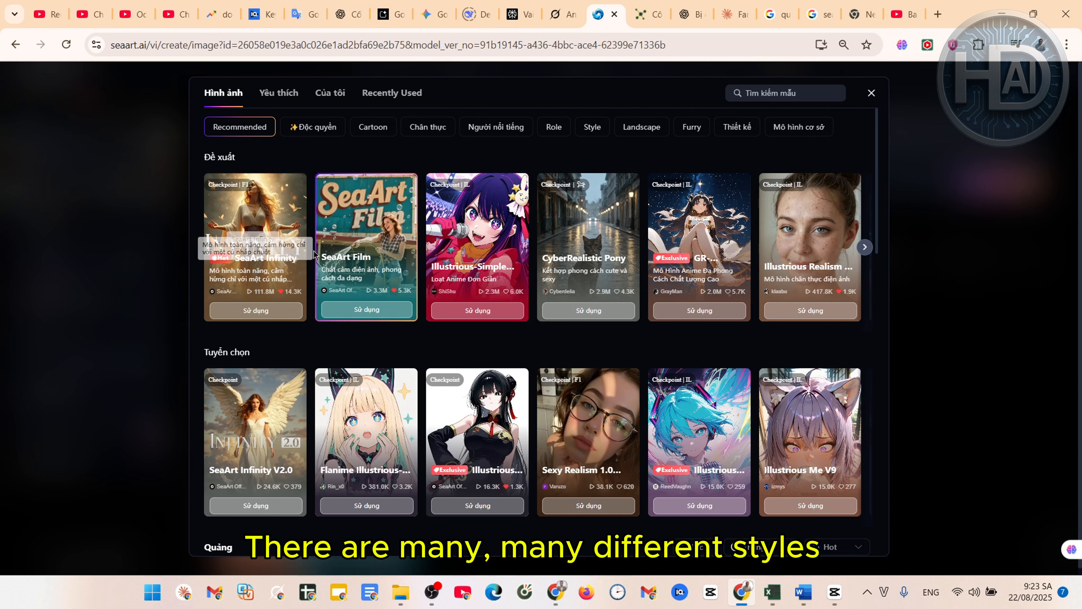
click(263, 225)
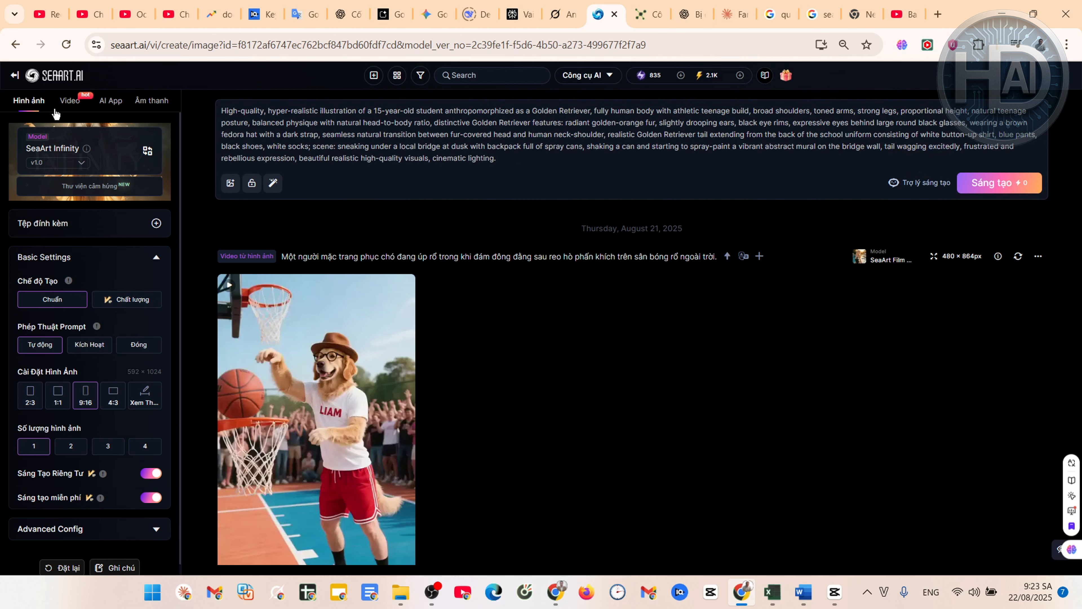
click(62, 150)
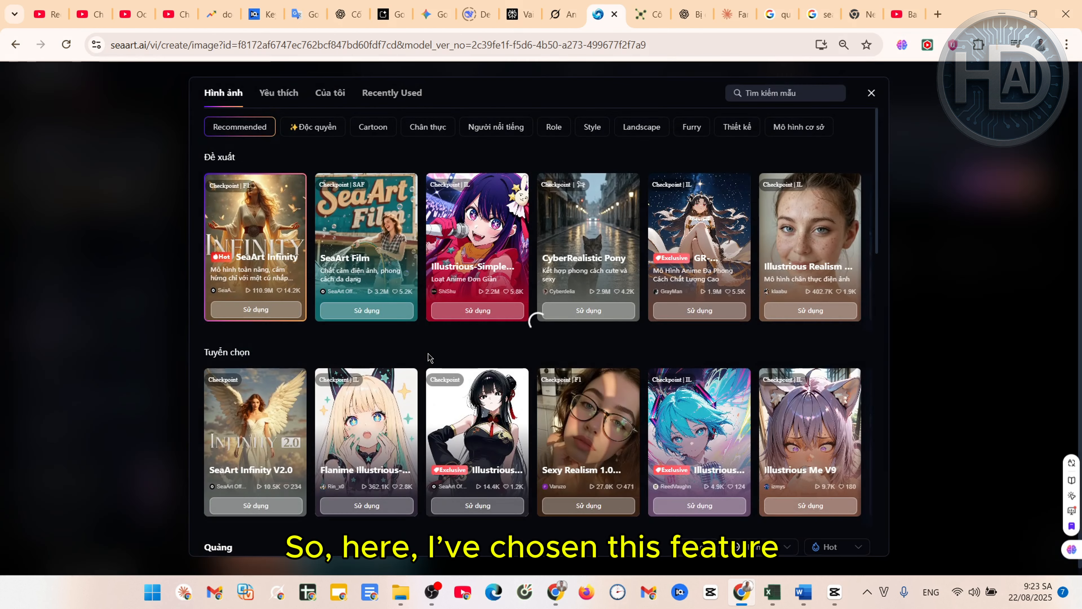
click(367, 230)
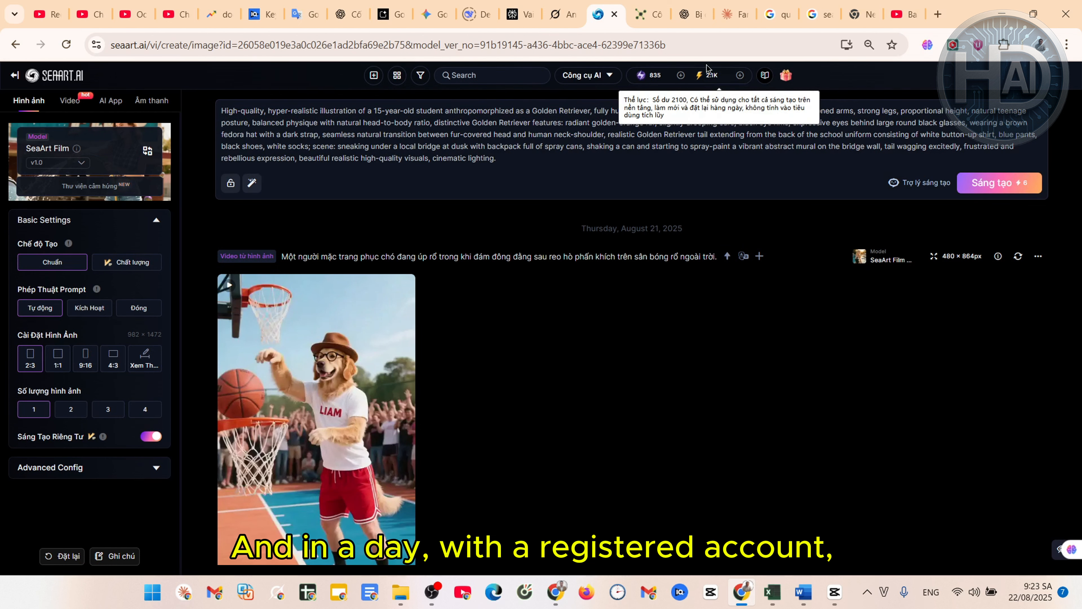
Set the aspect ratio back to 9:16 (828 × 1472) and toggle the image count between 4 and 1
mouse_move(720, 79)
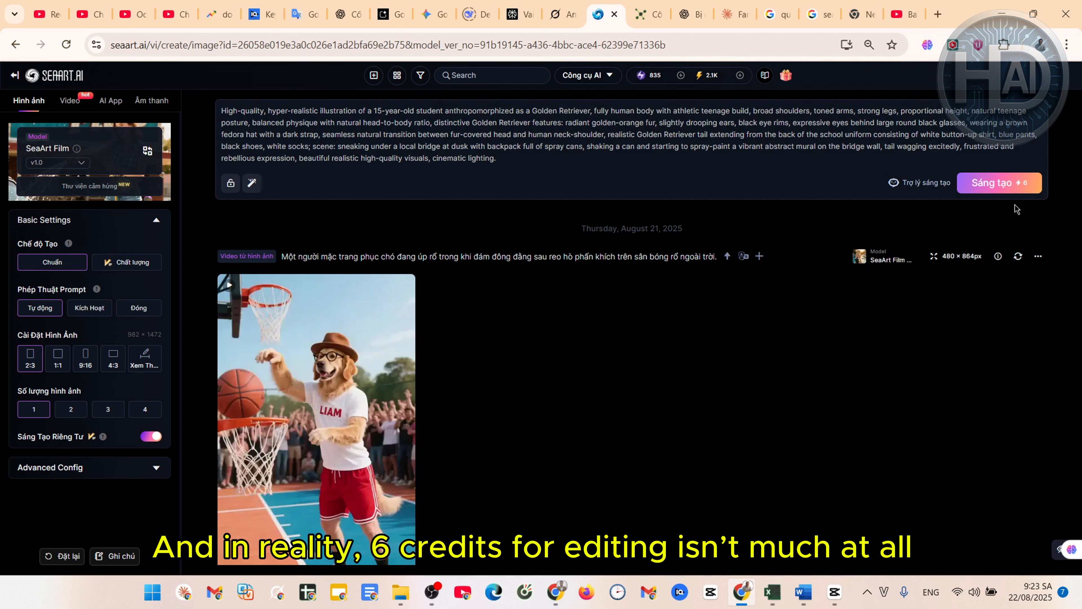
click(79, 365)
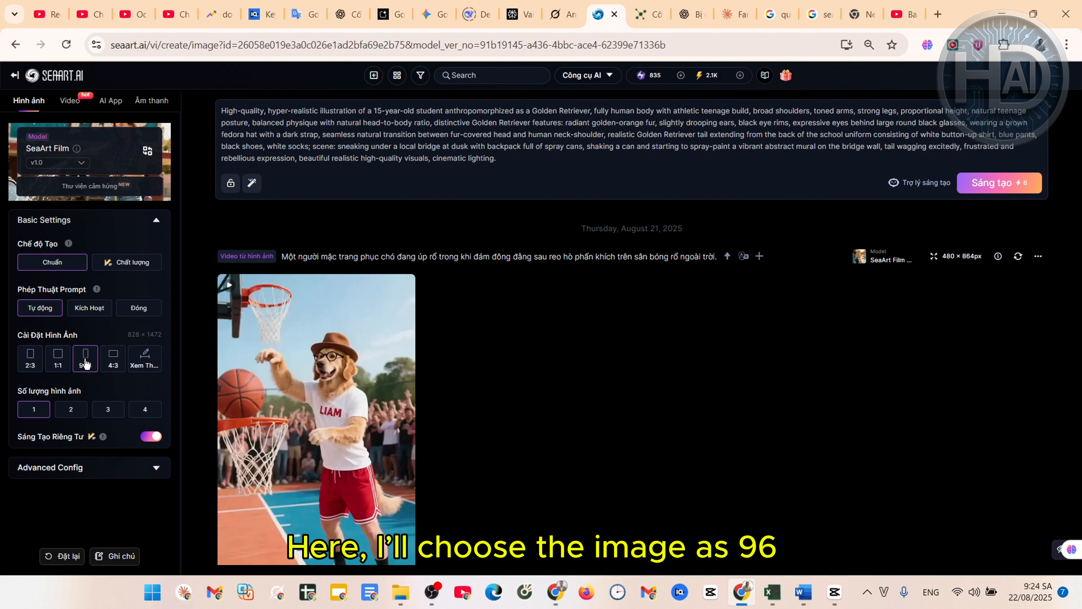
click(140, 417)
click(47, 414)
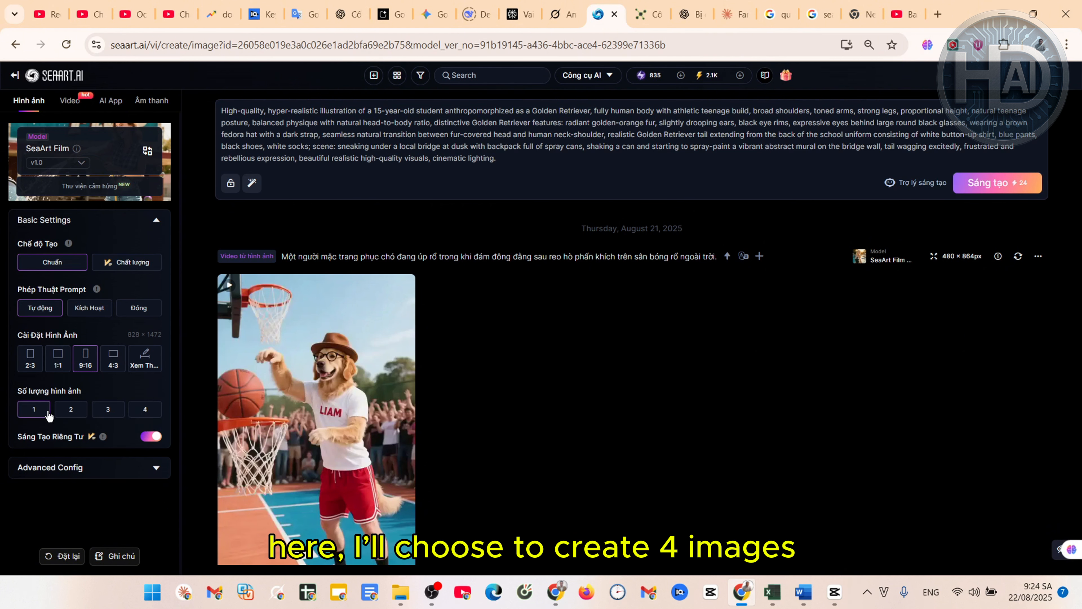
Set the image count to 4 and generate the Scene 1 bridge-graffiti images
click(143, 417)
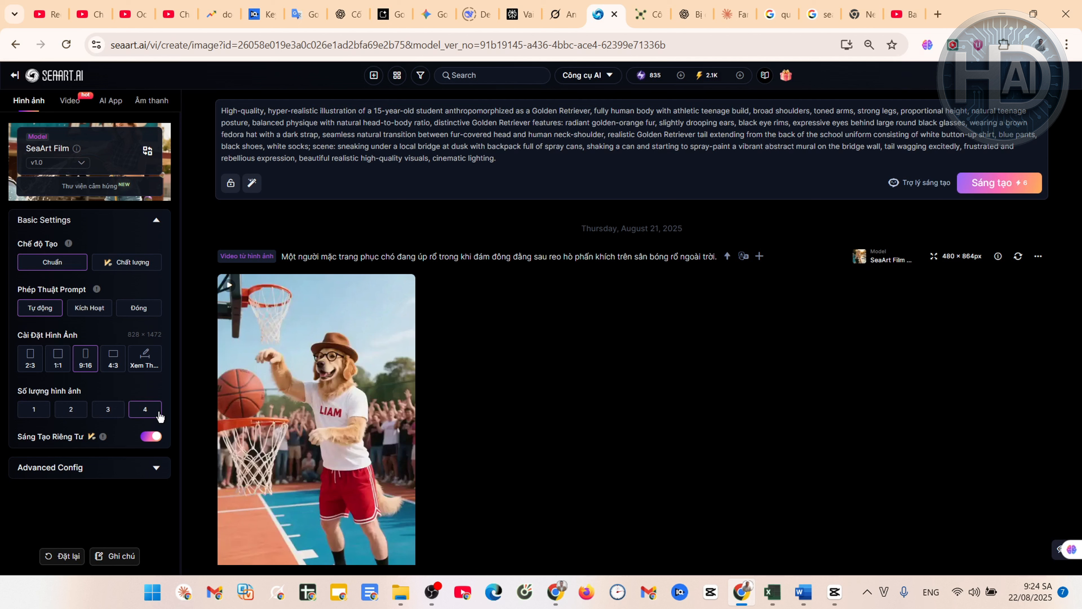
click(137, 412)
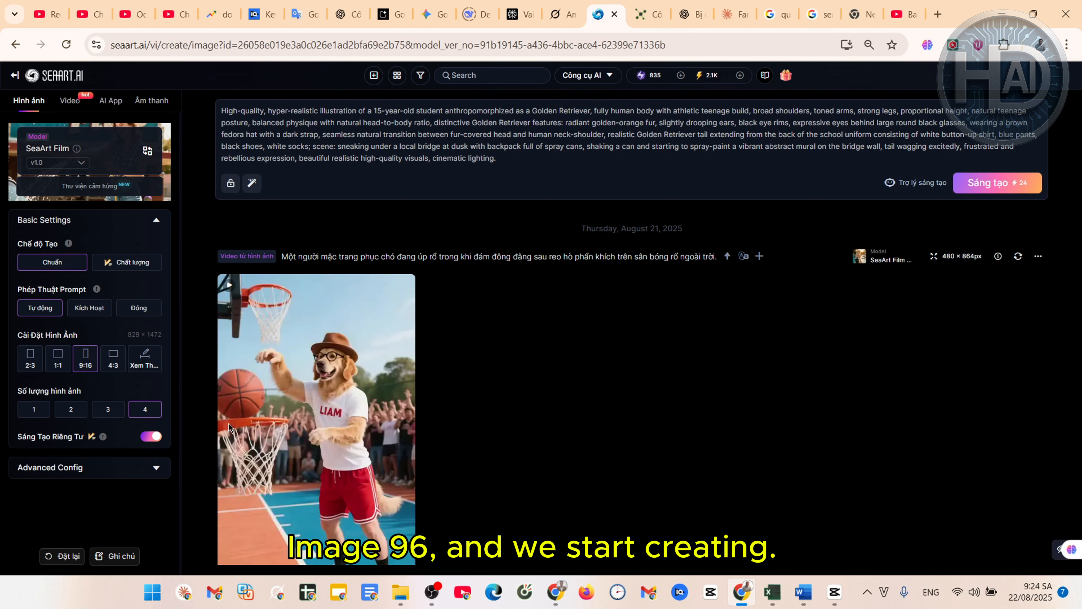
click(993, 184)
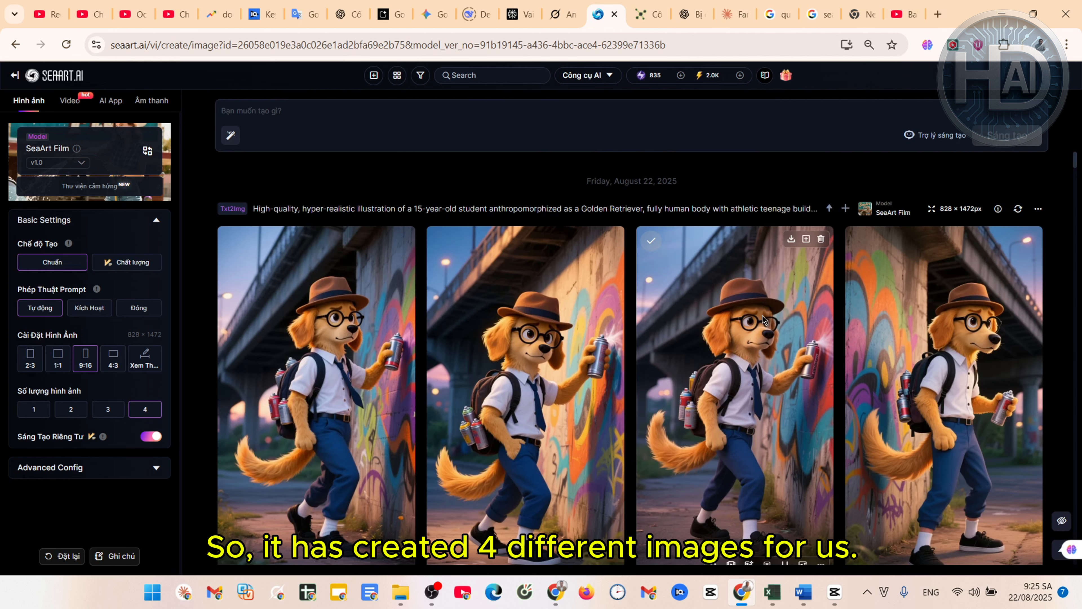
scroll(762, 320, down, 1)
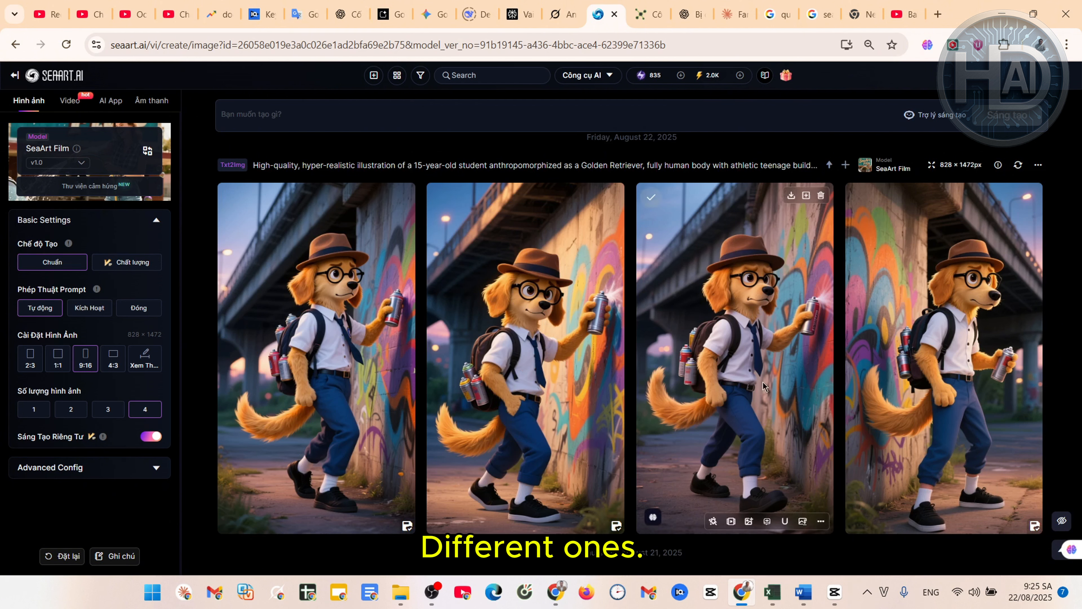
scroll(236, 421, down, 1)
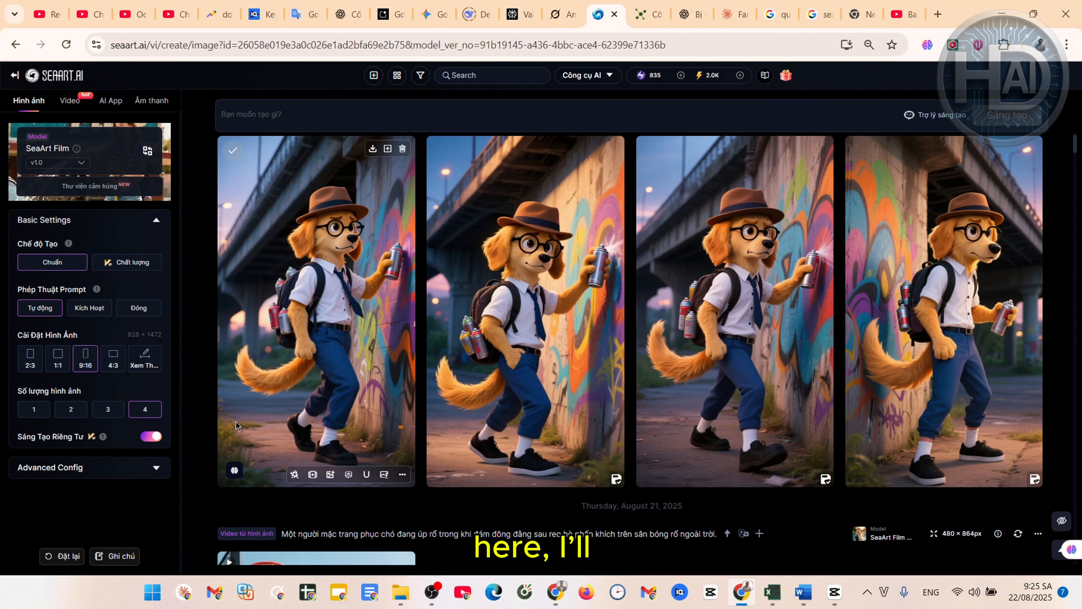
scroll(886, 307, up, 2)
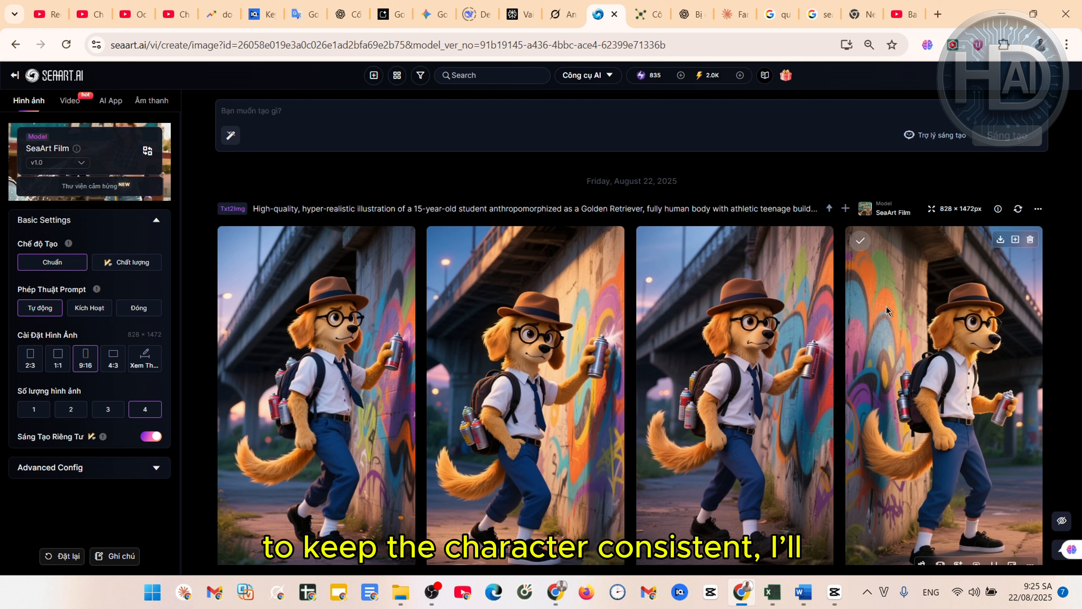
click(1038, 209)
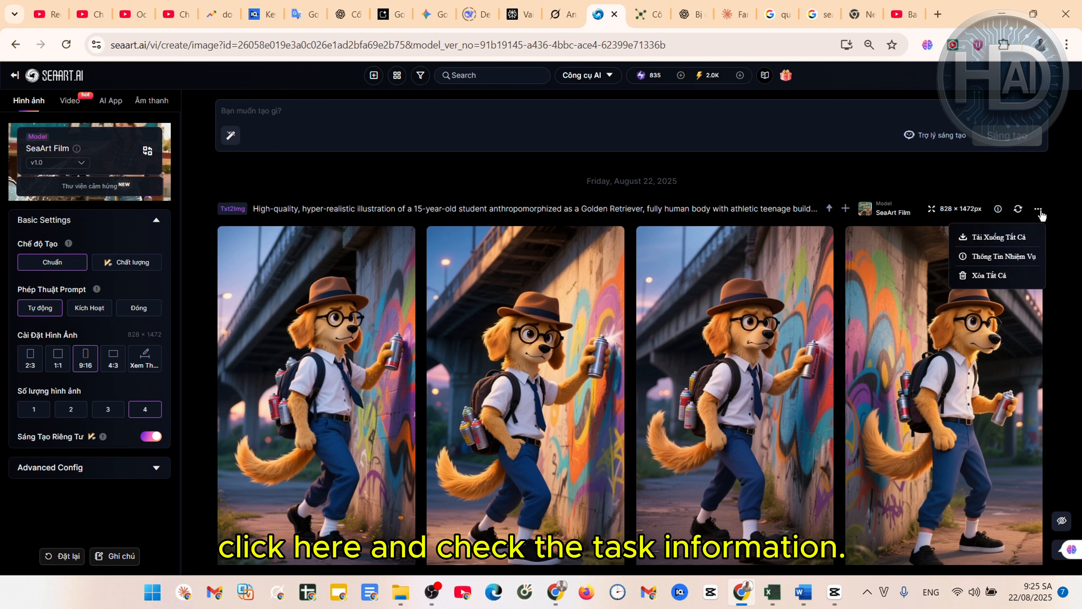
click(1004, 256)
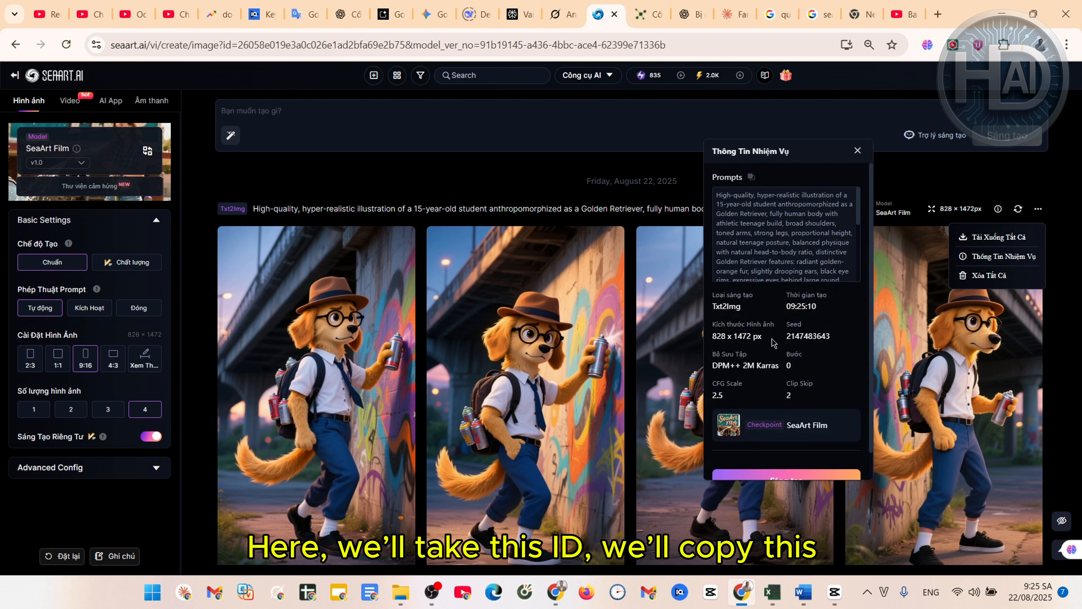
drag(837, 344, 808, 337)
click(854, 342)
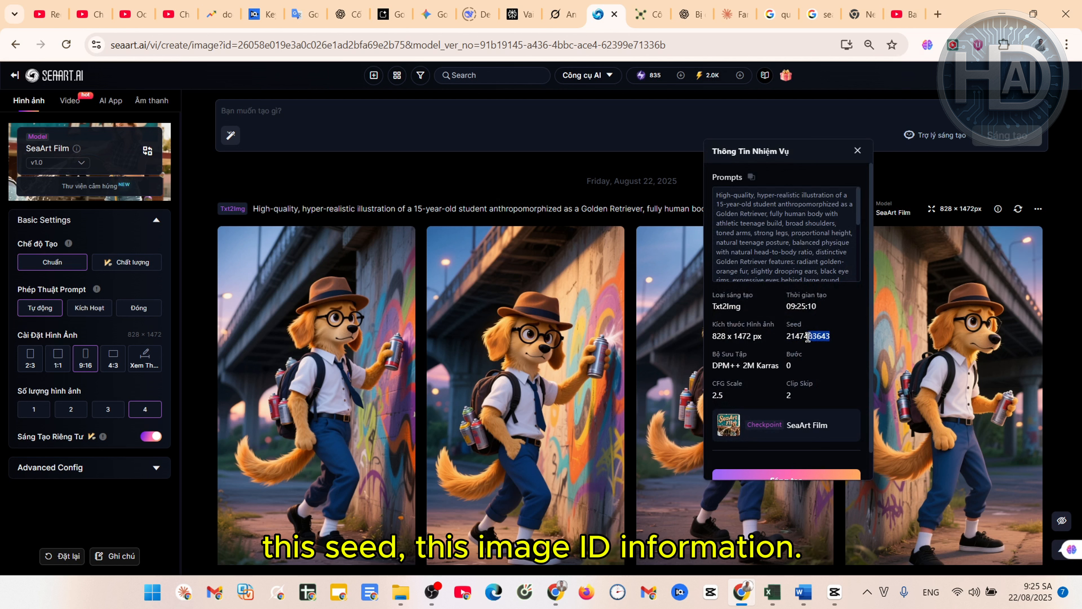
key(ctrl+c)
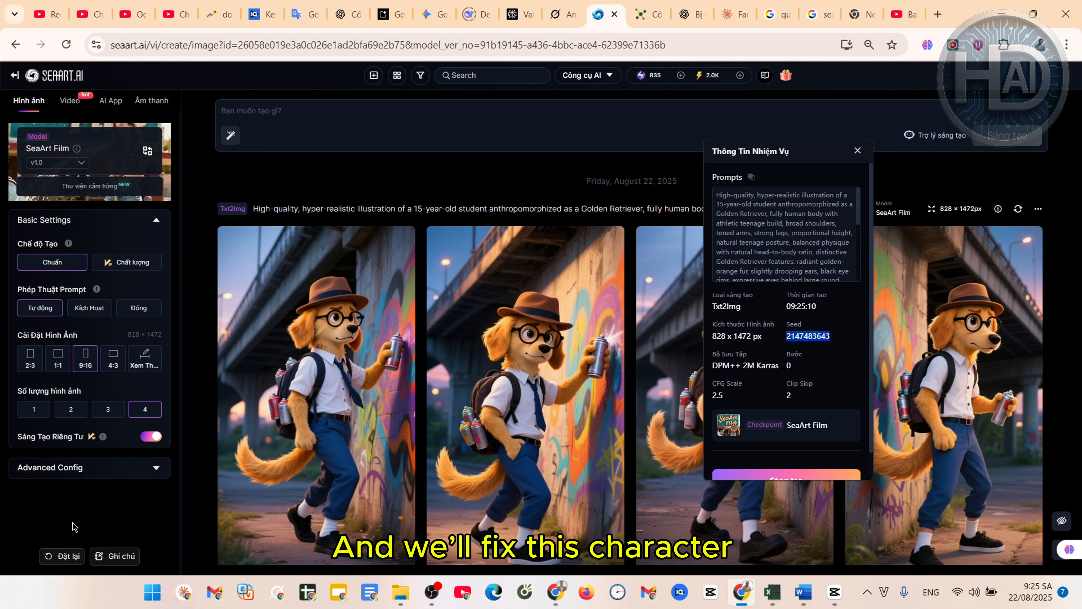
click(77, 521)
click(85, 467)
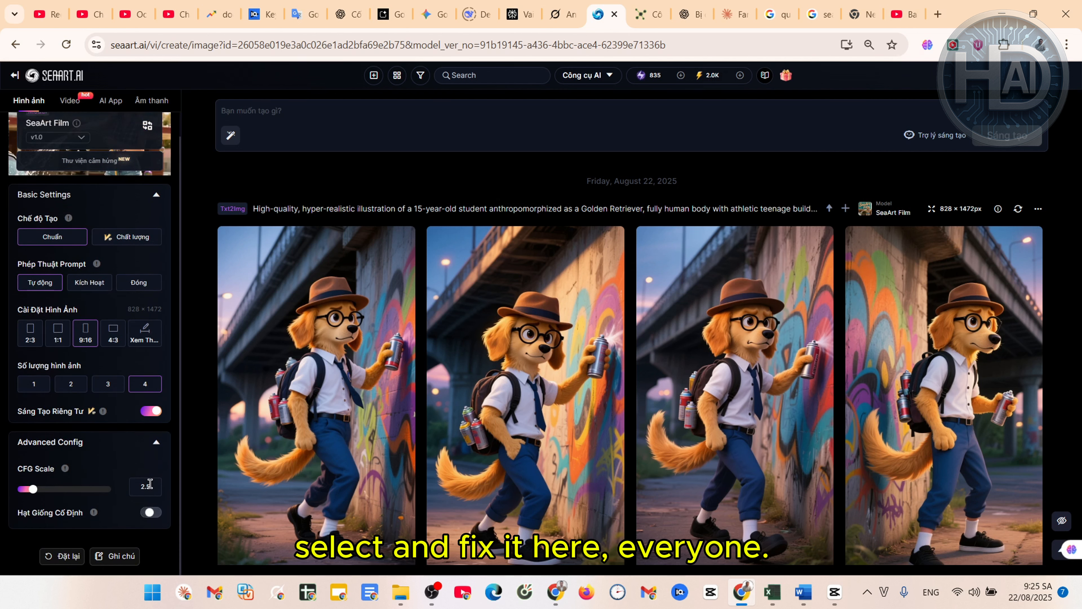
click(149, 485)
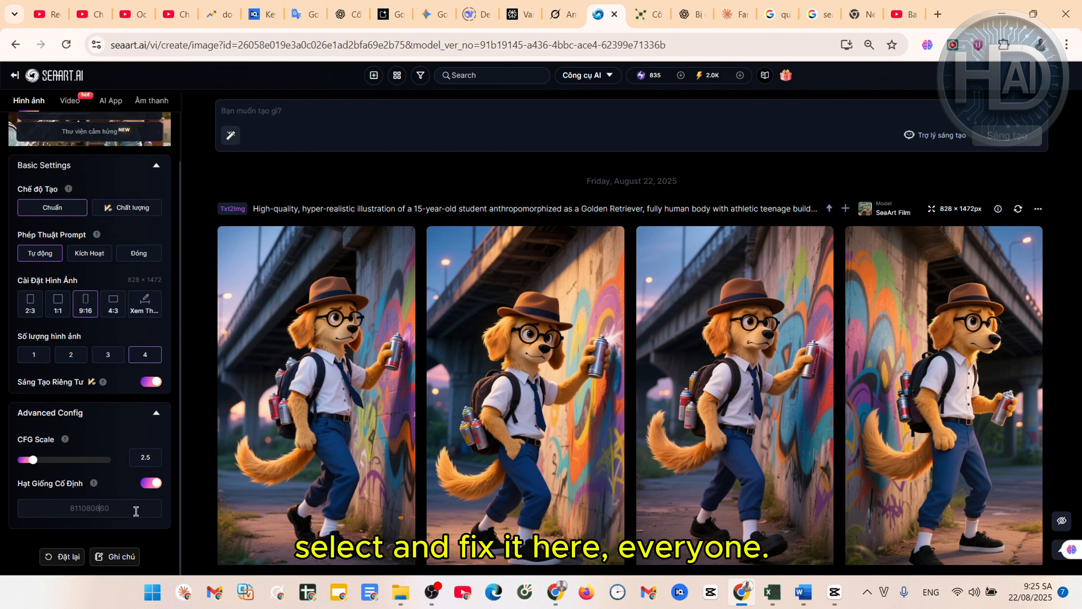
double_click(121, 508)
key(ctrl+v)
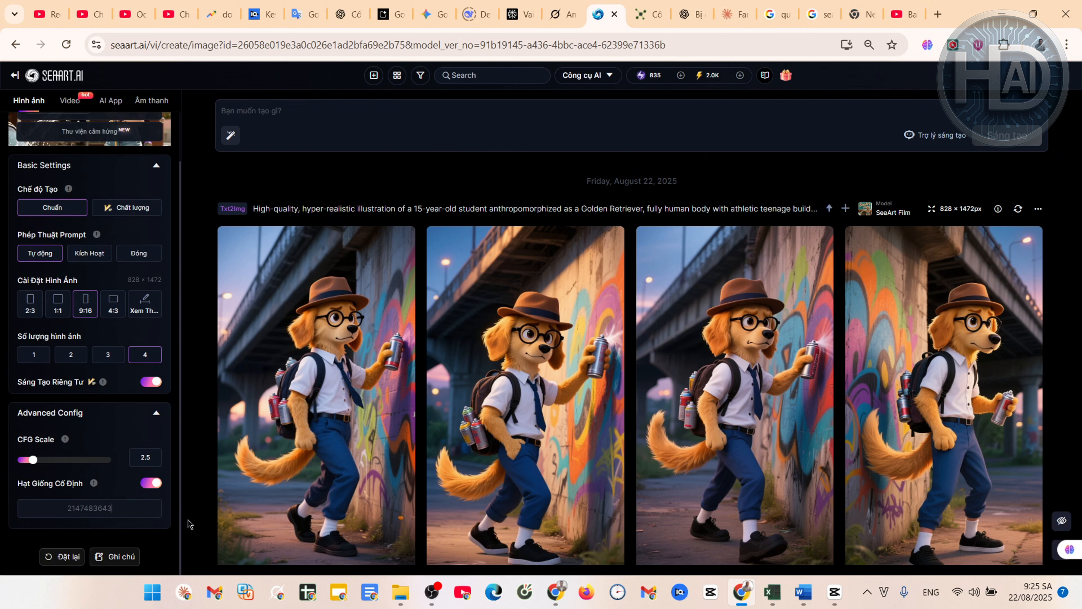
click(300, 111)
Copy the Scene 2 image prompt from Grok's scene table
click(562, 14)
scroll(604, 355, down, 5)
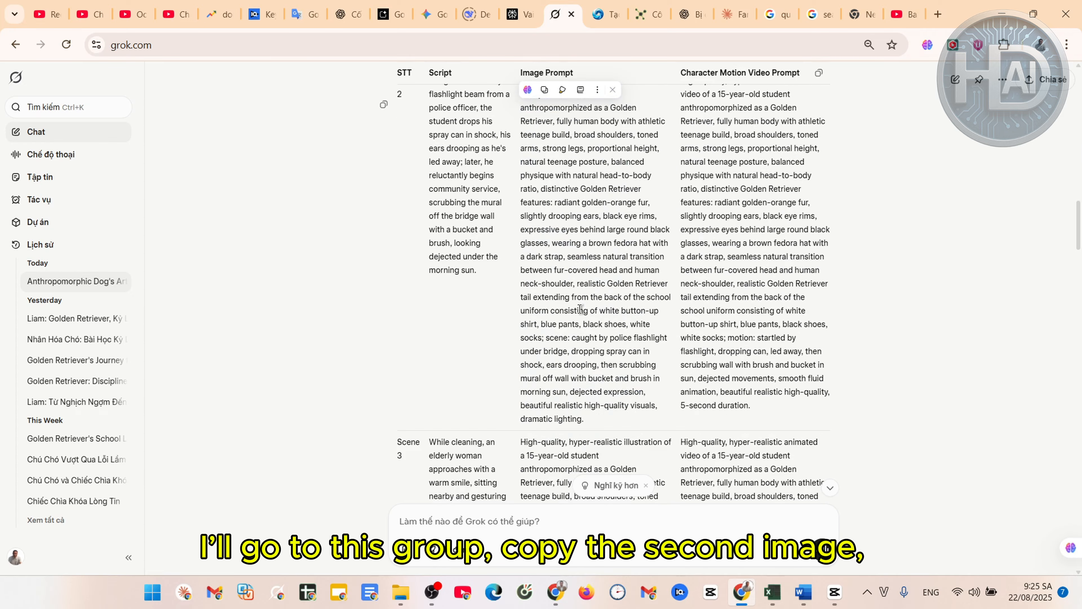
scroll(580, 309, up, 2)
scroll(618, 409, down, 1)
drag(590, 468, 521, 127)
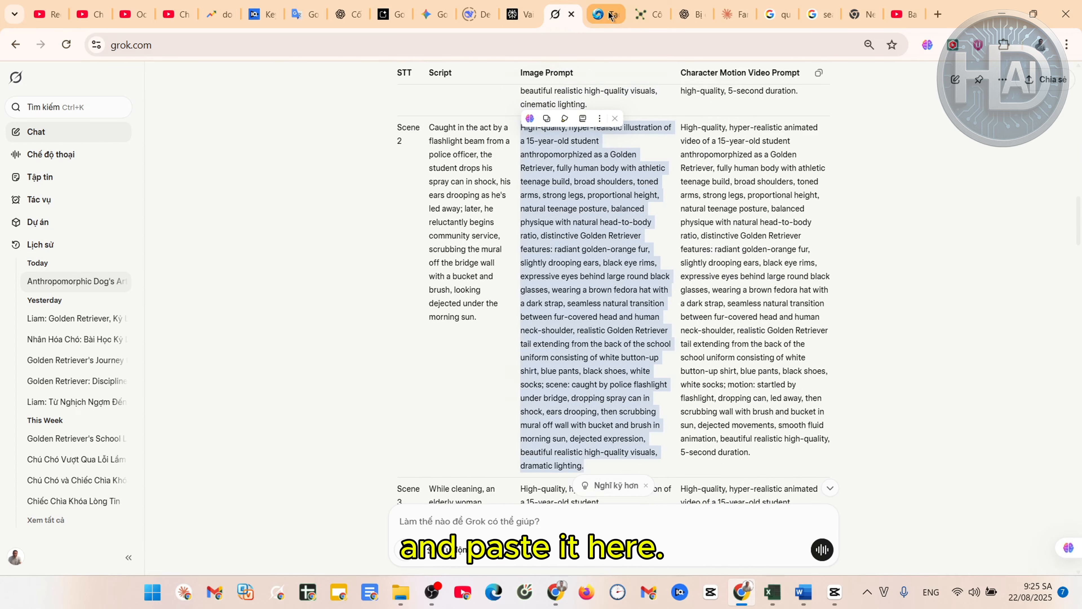
key(ctrl+c)
Generate the Scene 2 police-flashlight images in SeaArt and look over the four results
click(605, 14)
key(ctrl+v)
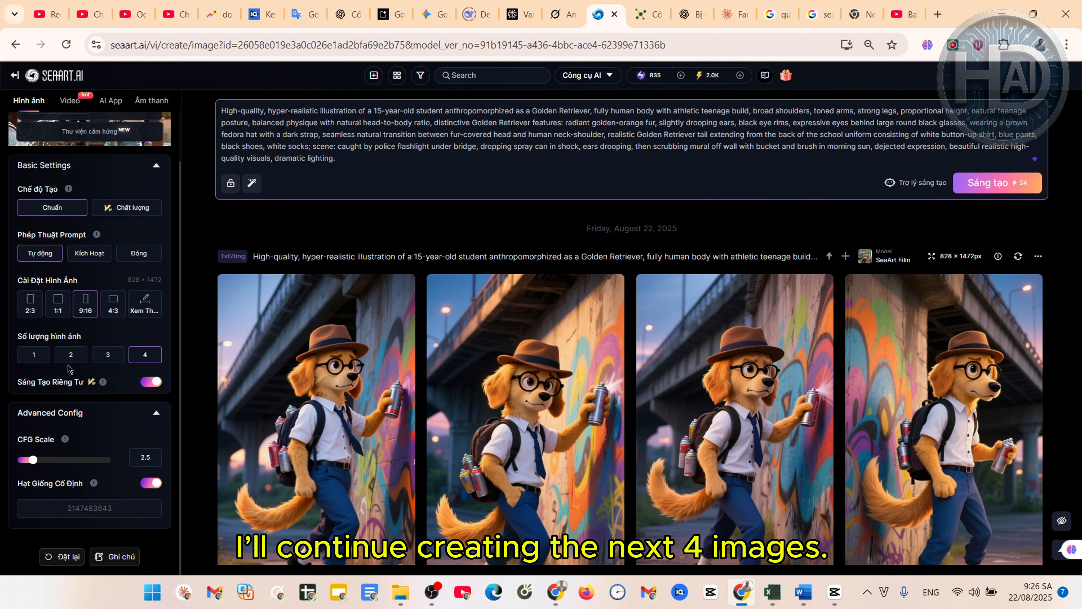
click(998, 183)
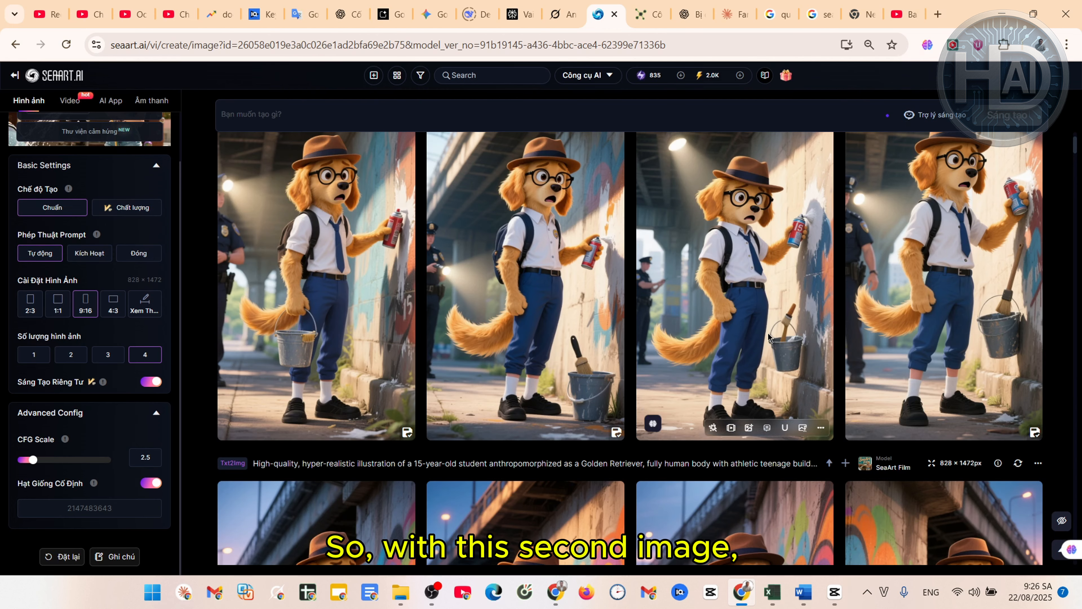
scroll(626, 376, down, 4)
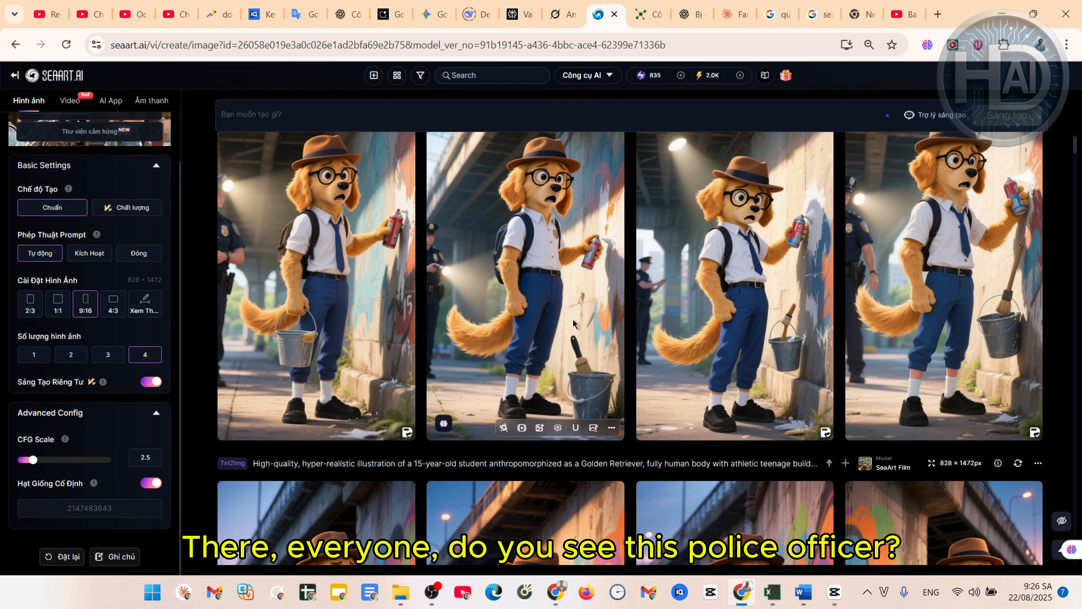
scroll(625, 376, down, 2)
scroll(638, 281, up, 5)
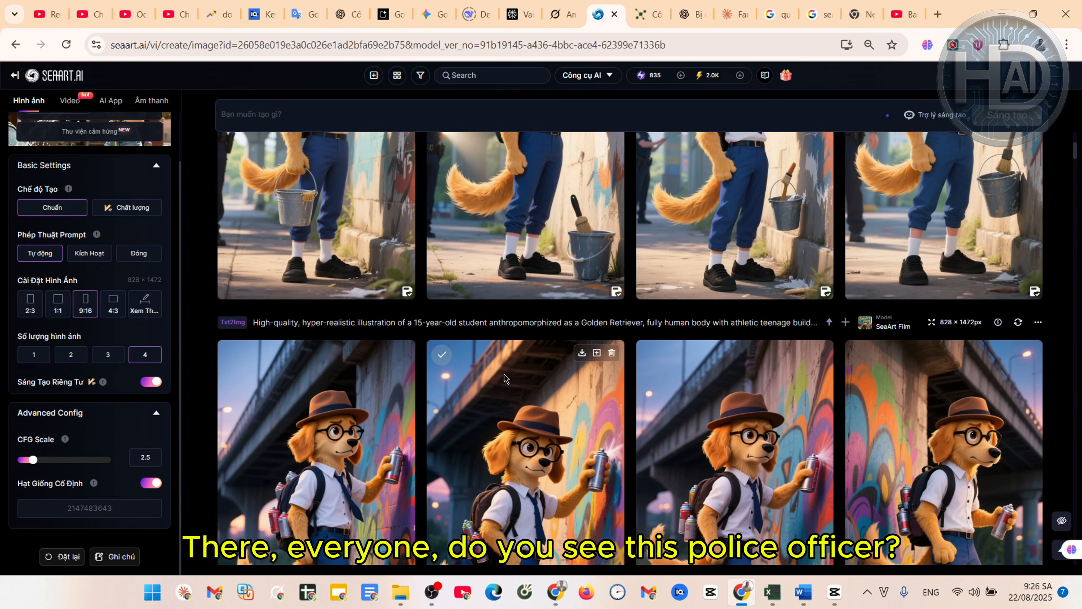
scroll(672, 265, up, 1)
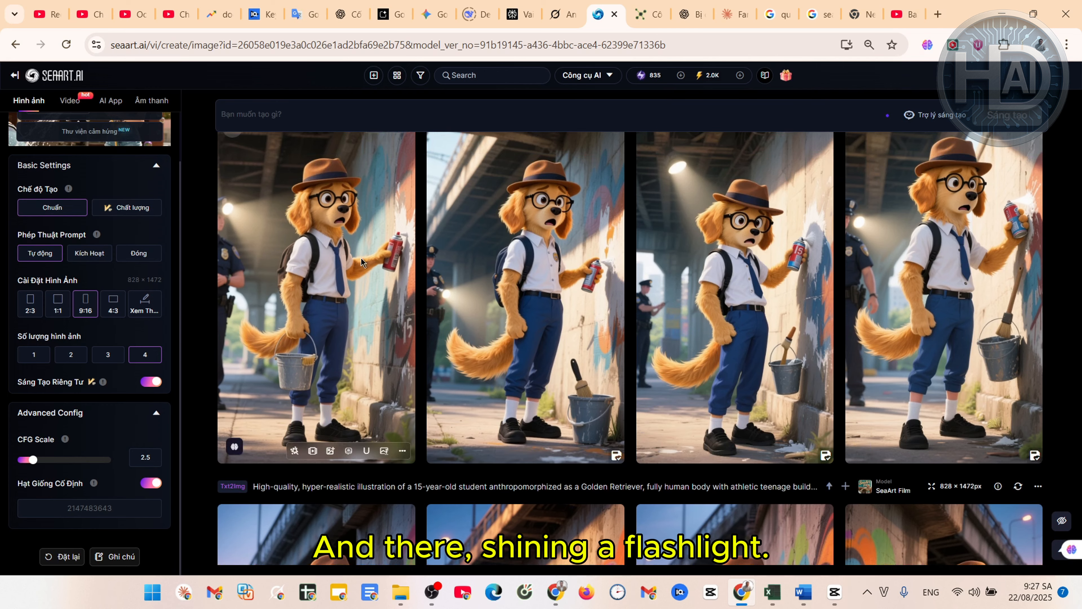
scroll(512, 448, down, 3)
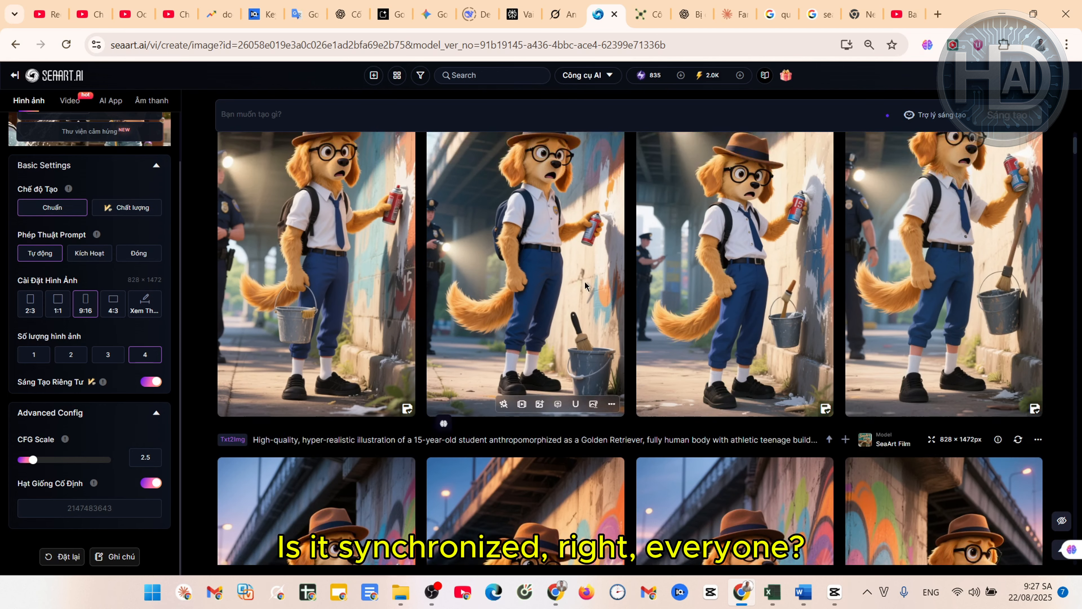
scroll(631, 292, down, 2)
scroll(631, 292, up, 7)
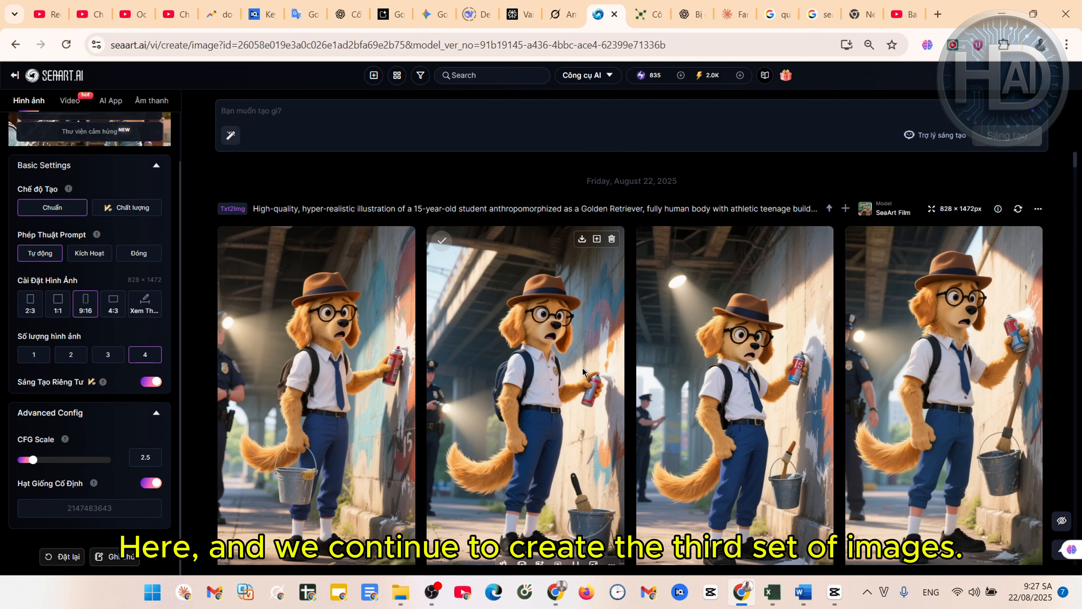
Paste the Scene 3 prompt (student with elderly woman by the bridge) into SeaArt and generate four images
click(564, 15)
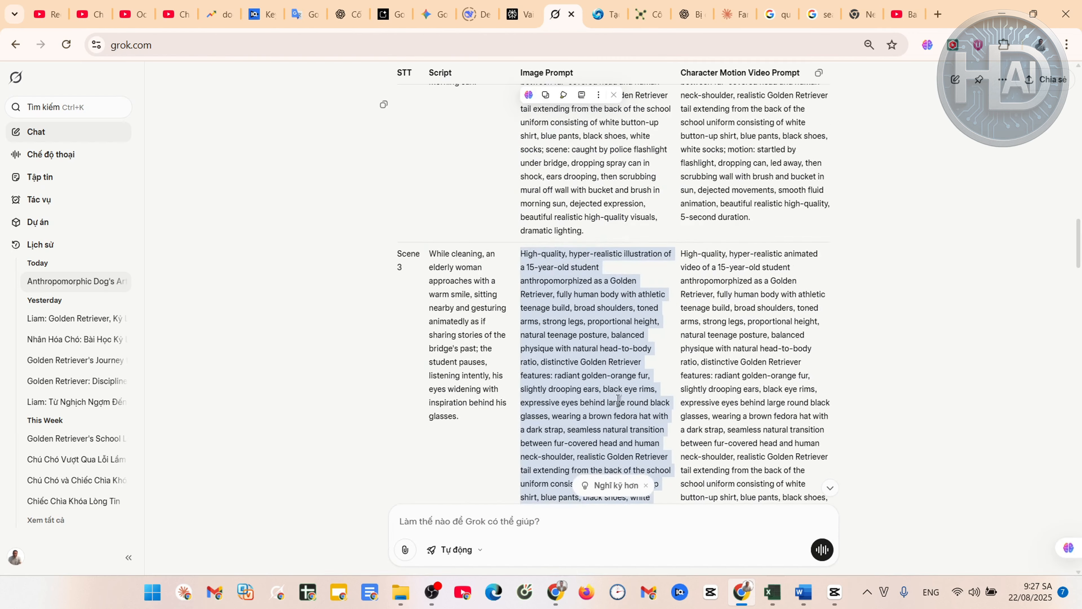
scroll(618, 399, down, 3)
scroll(596, 222, up, 2)
click(597, 12)
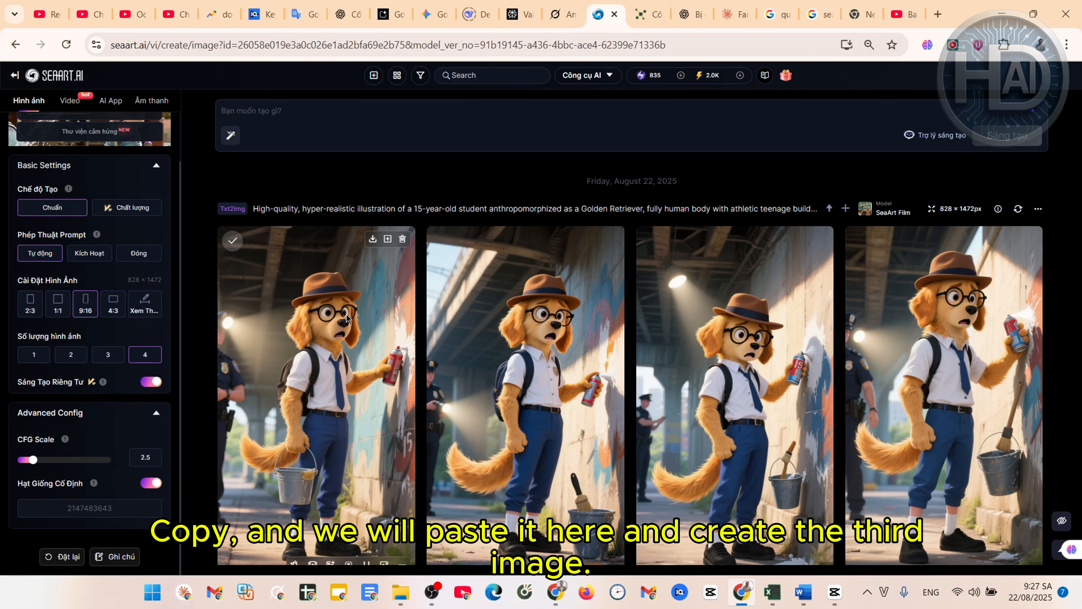
click(297, 121)
key(ctrl+v)
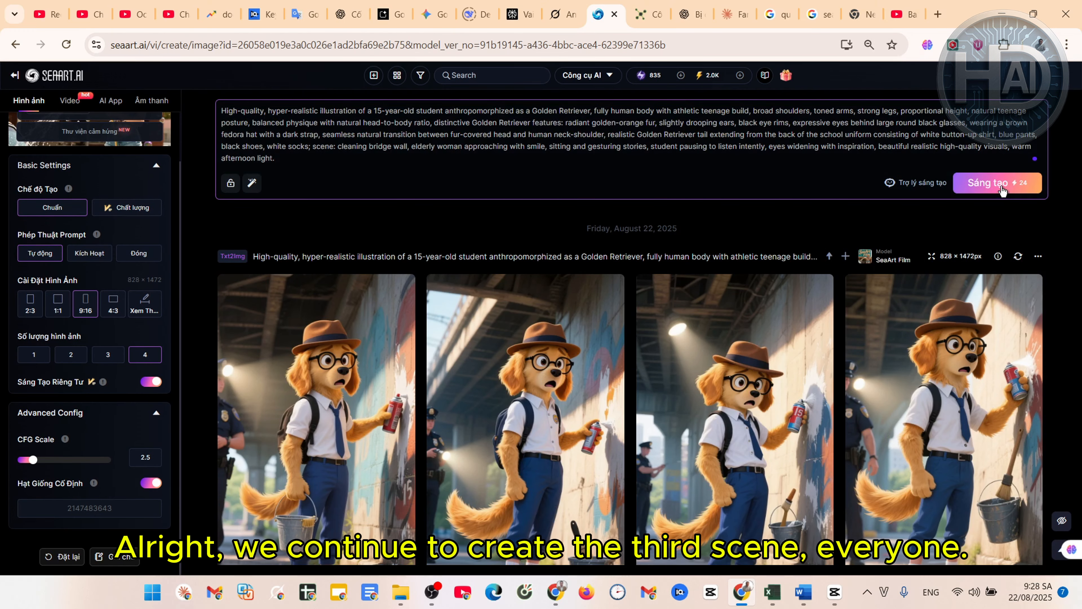
click(989, 183)
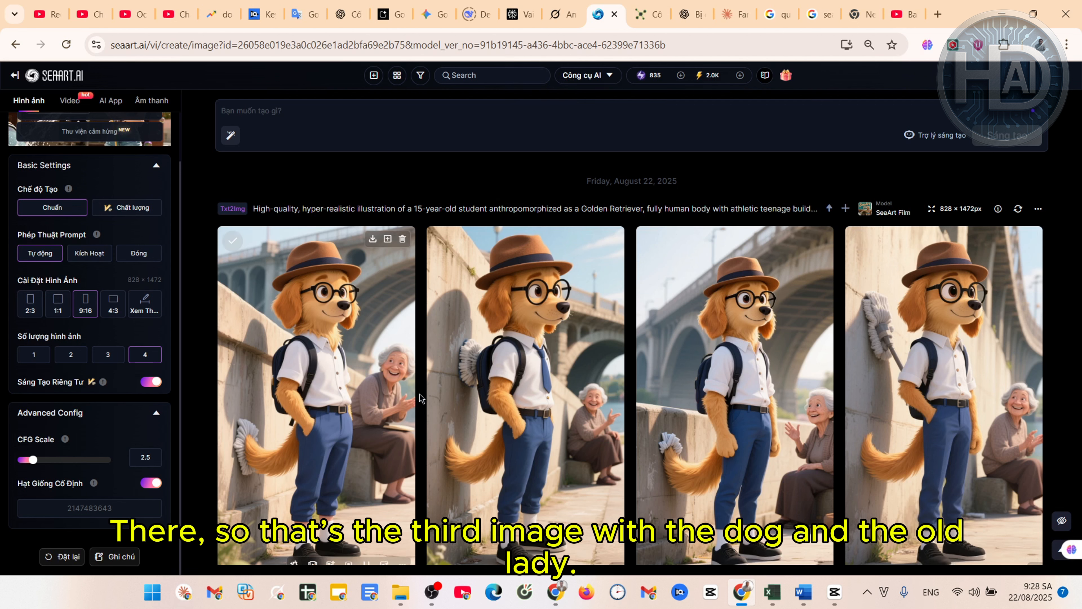
scroll(871, 400, down, 1)
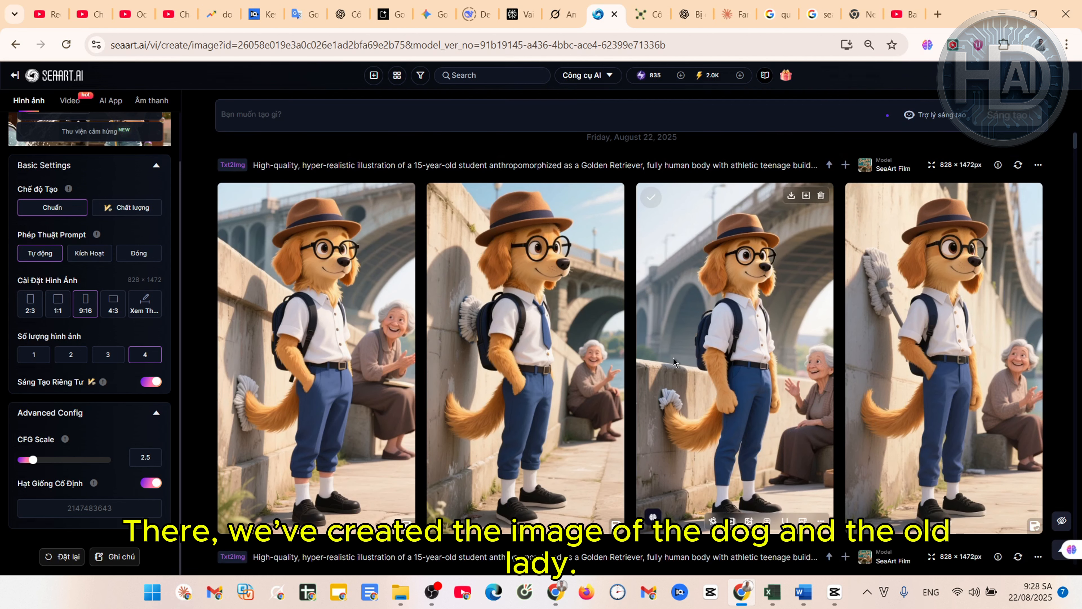
scroll(814, 371, down, 2)
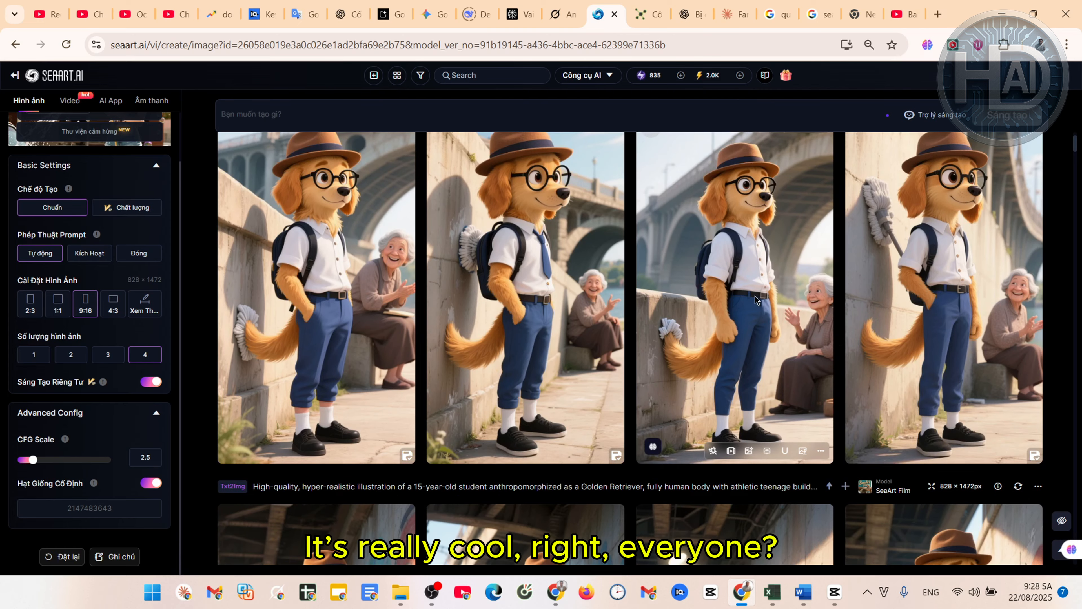
scroll(814, 372, down, 5)
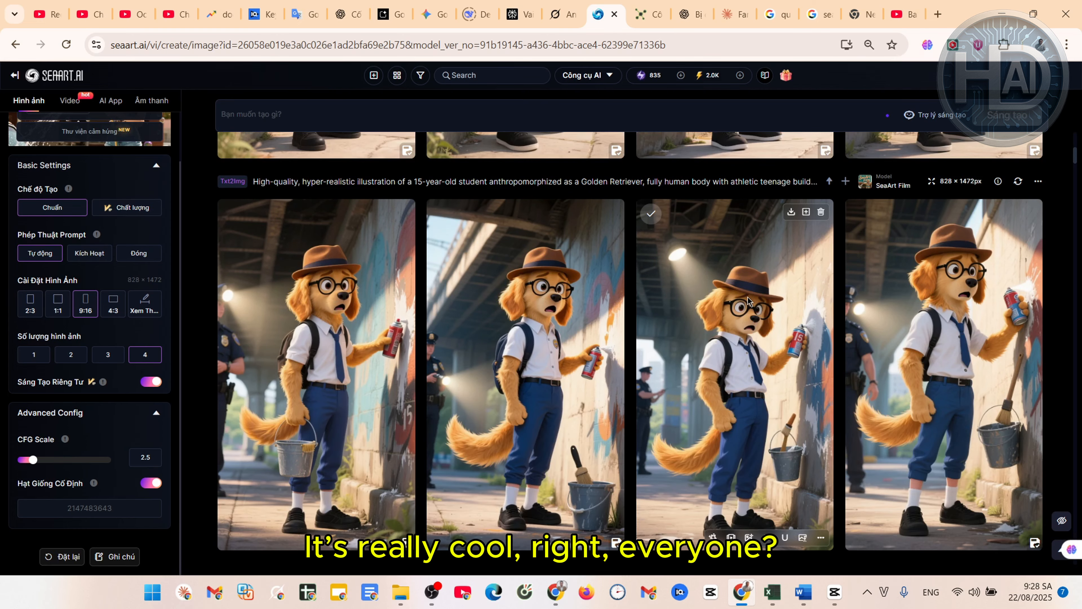
scroll(748, 299, up, 7)
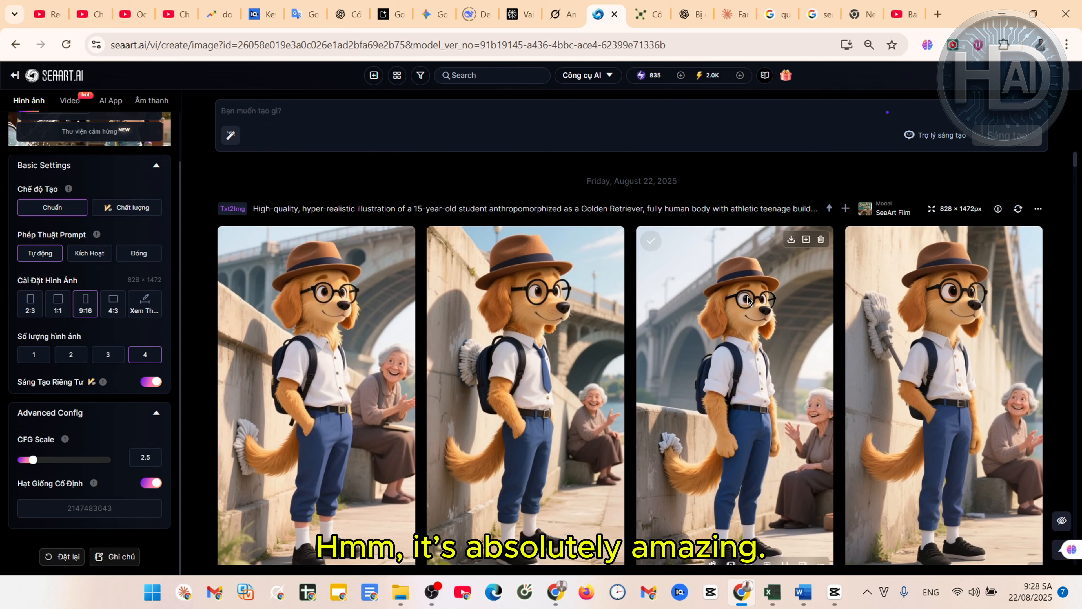
Generate the Scene 4 images of the student sketching by the bridge from Grok's prompt
click(559, 20)
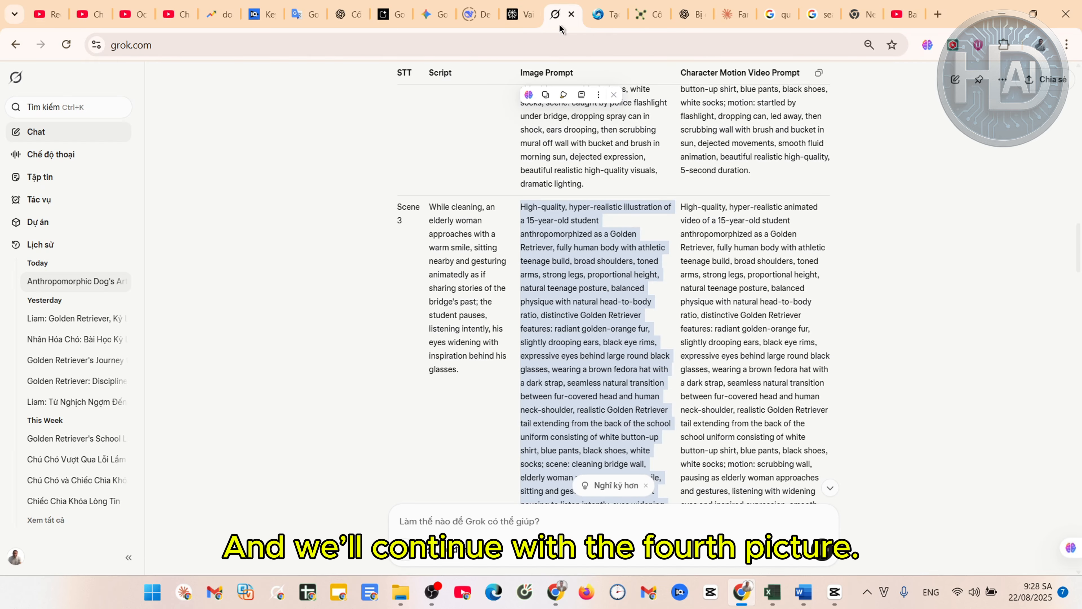
scroll(635, 374, down, 3)
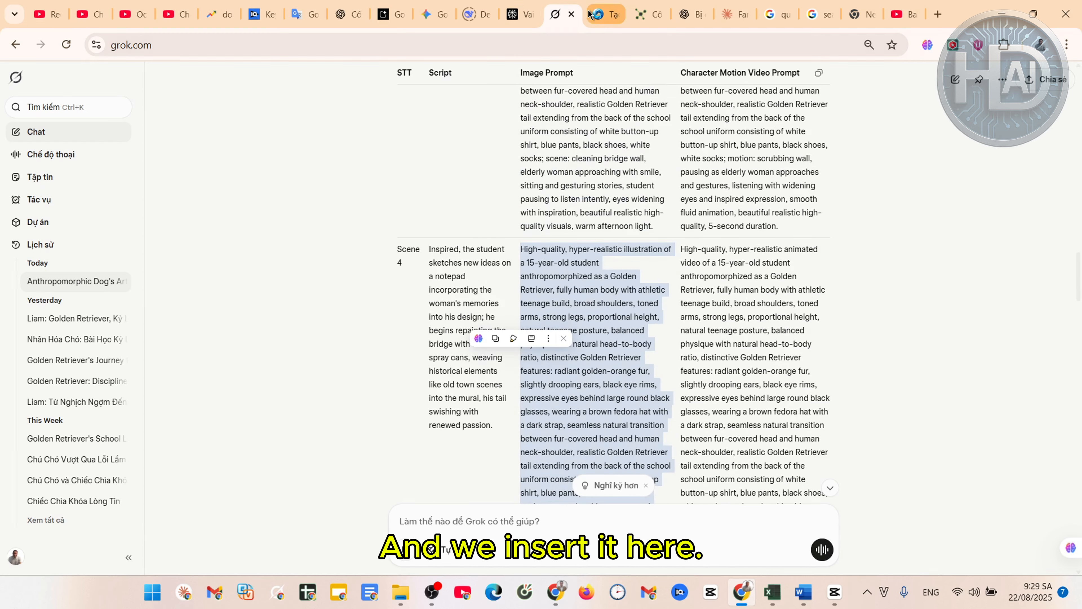
click(589, 14)
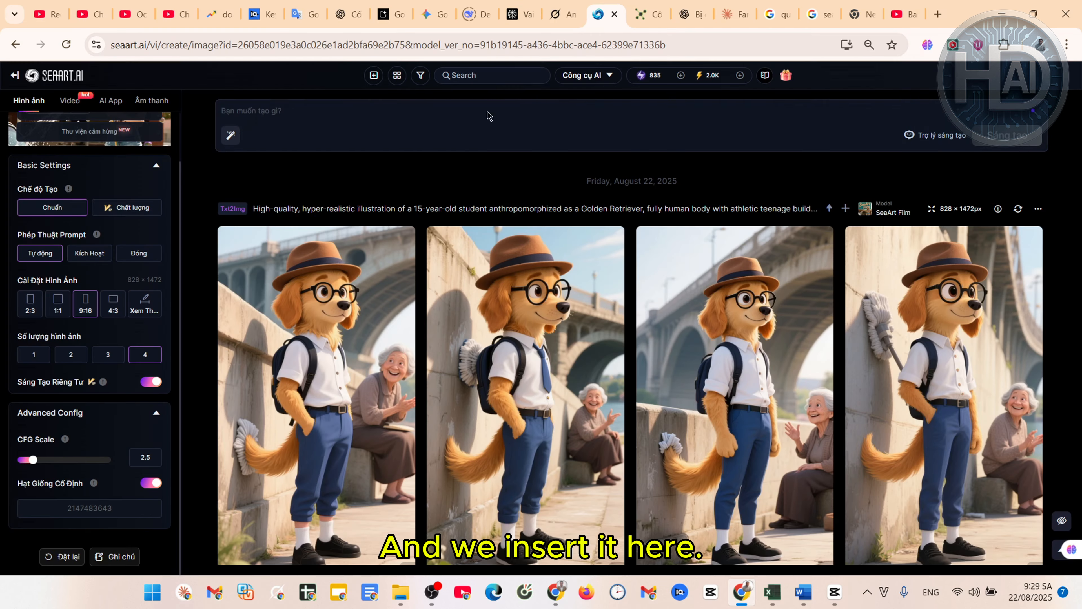
key(ctrl+v)
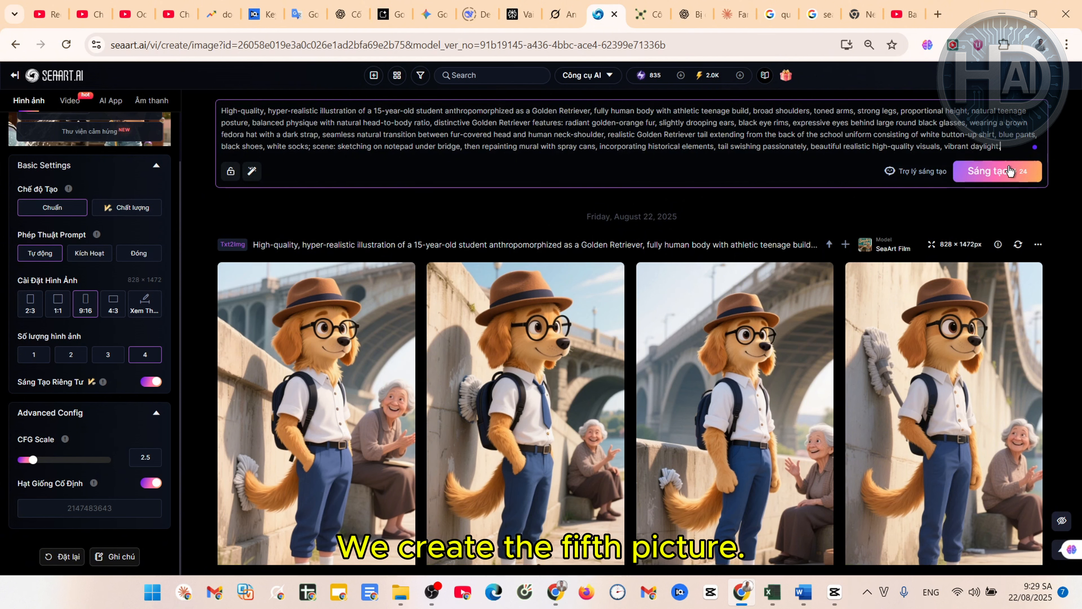
click(1009, 171)
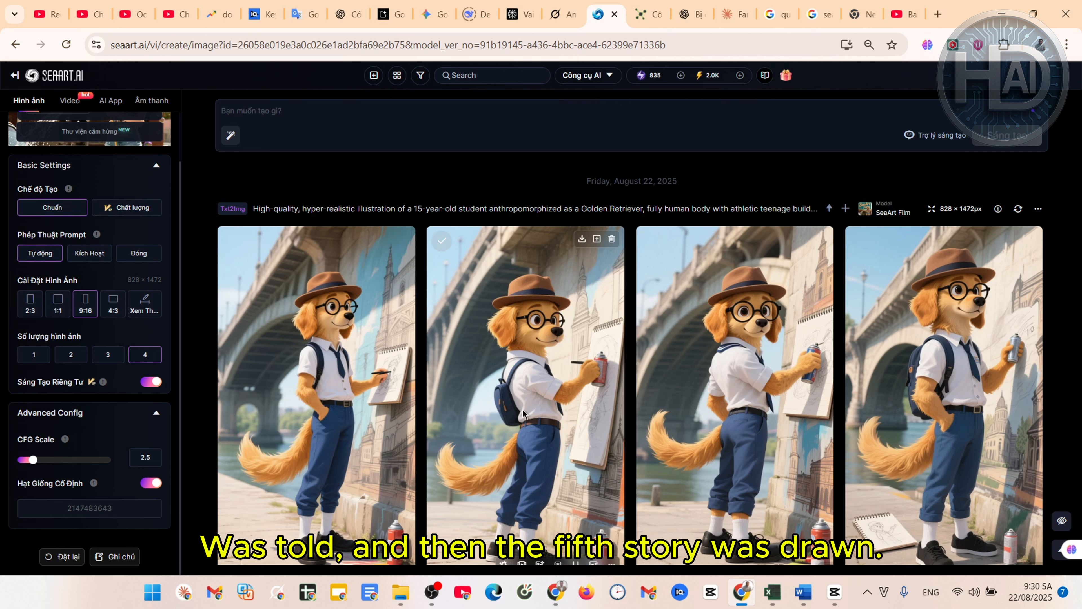
scroll(807, 235, down, 3)
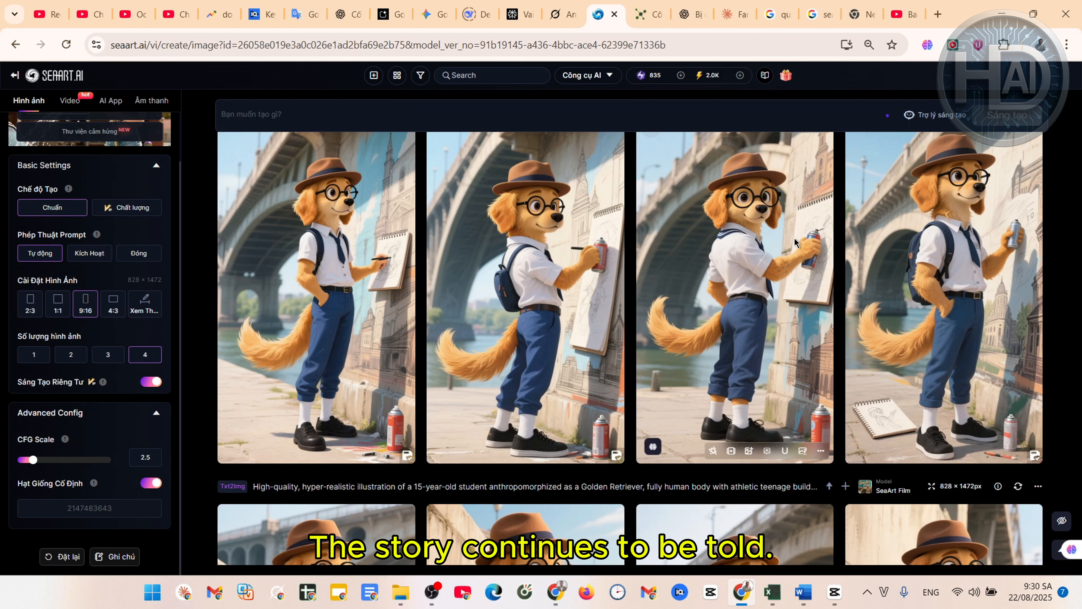
scroll(795, 242, down, 5)
scroll(795, 242, up, 8)
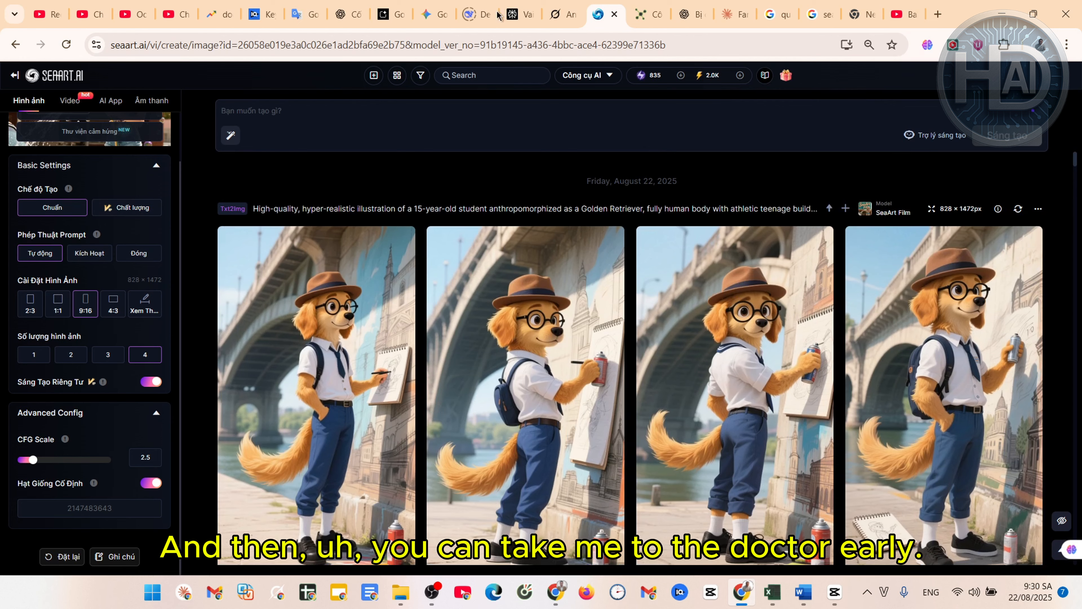
scroll(656, 295, down, 1)
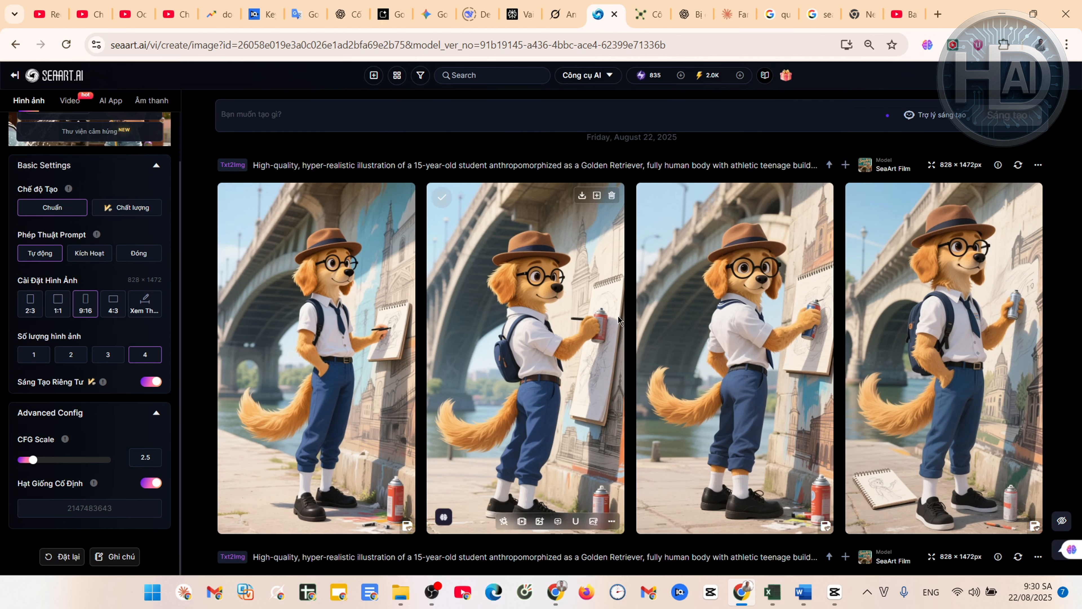
Fetch the Scene 5 subscribe-sign prompt from Grok and bring it back to SeaArt
click(564, 15)
scroll(589, 290, down, 4)
scroll(588, 296, down, 2)
click(615, 355)
scroll(632, 439, down, 2)
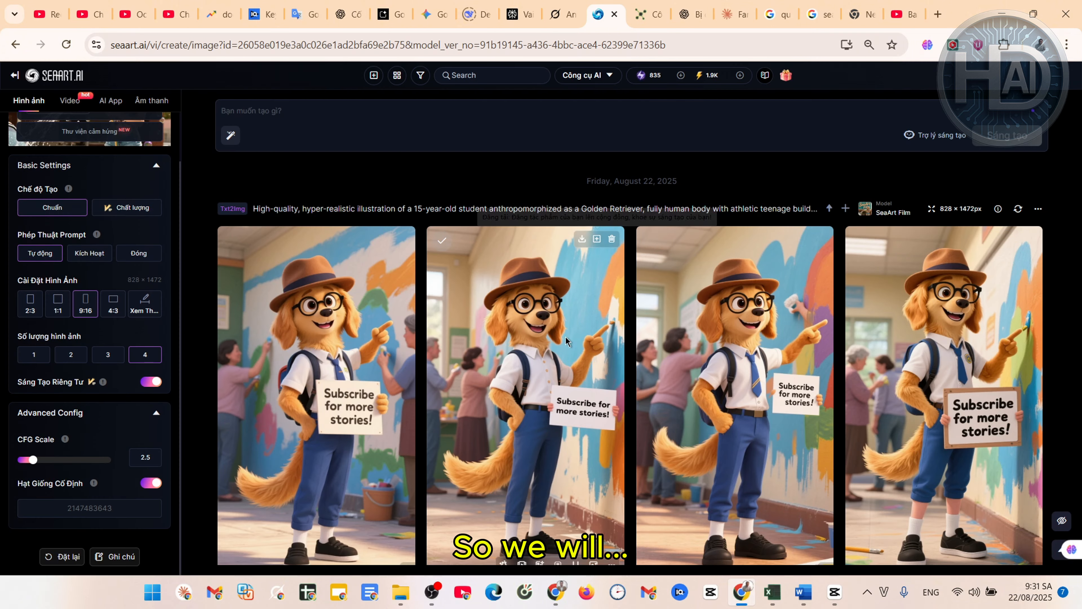
Reuse the Scene 5 prompt and shorten its sign text to just 'Subscribe'
click(830, 209)
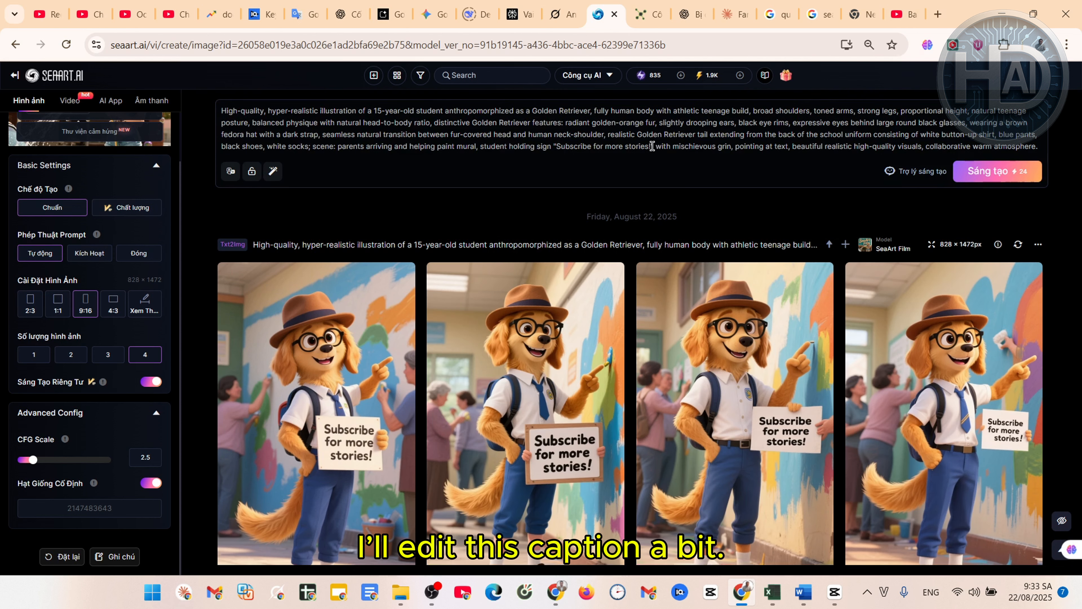
click(653, 148)
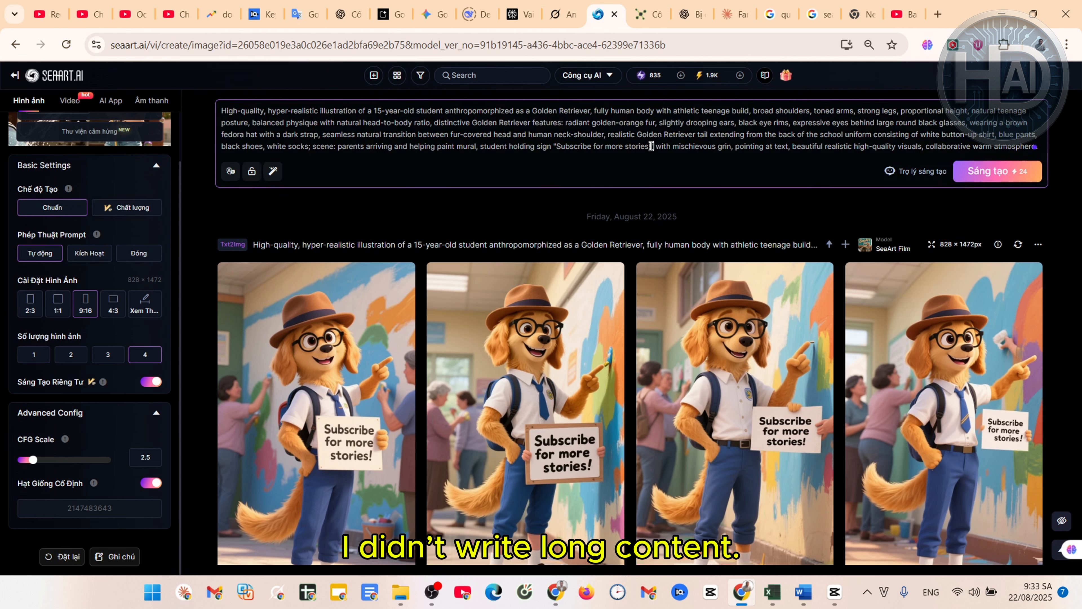
key(BackSpace)
key(BackSpace)
key(BackSpace)
key(BackSpace)
key(BackSpace)
key(BackSpace)
key(BackSpace)
key(BackSpace)
key(BackSpace)
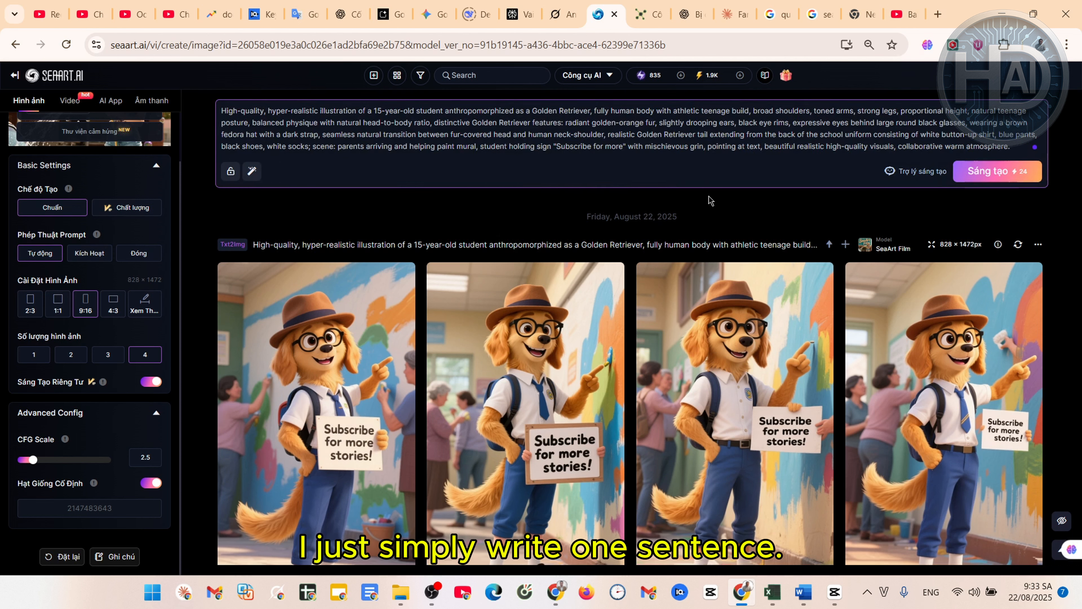
key(BackSpace)
key(BackSpace)
key(BackSpace)
key(BackSpace)
key(BackSpace)
key(BackSpace)
key(BackSpace)
key(BackSpace)
key(BackSpace)
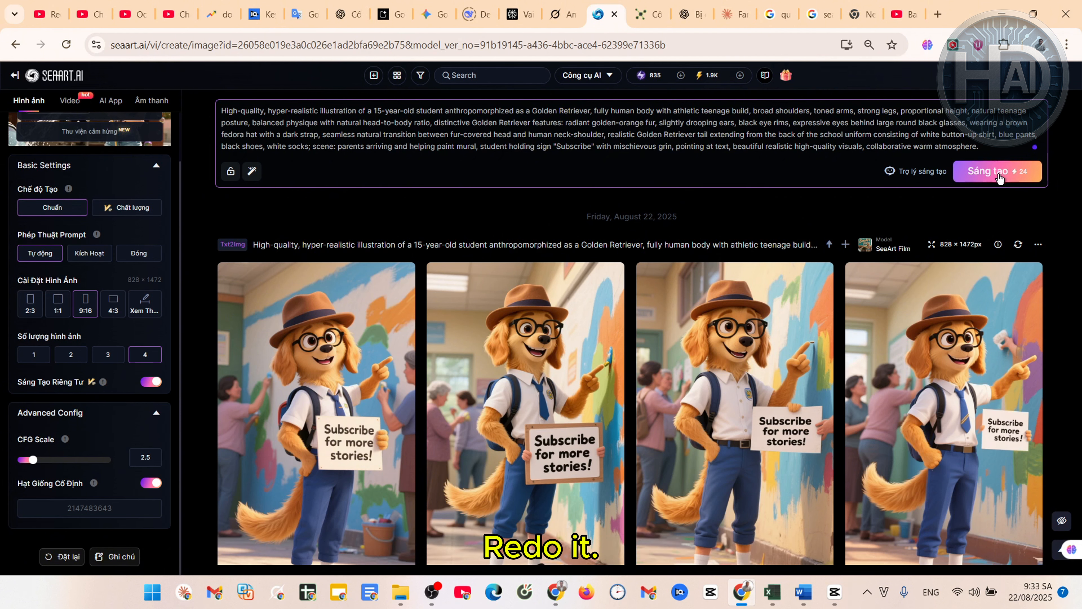
drag(980, 147, 234, 108)
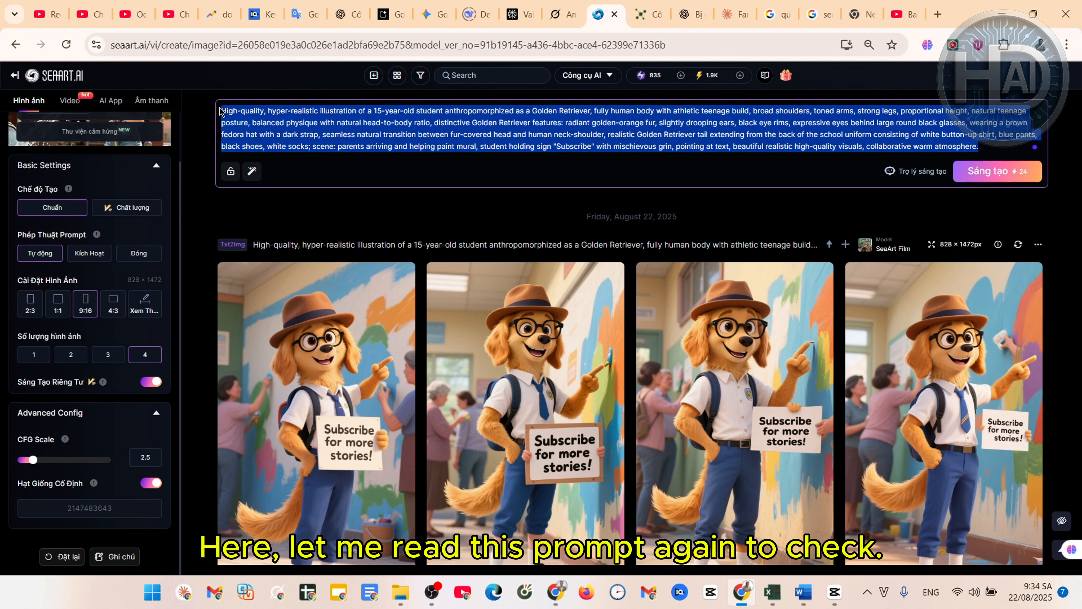
Paste the prompt into Google Translate to check its wording
click(305, 11)
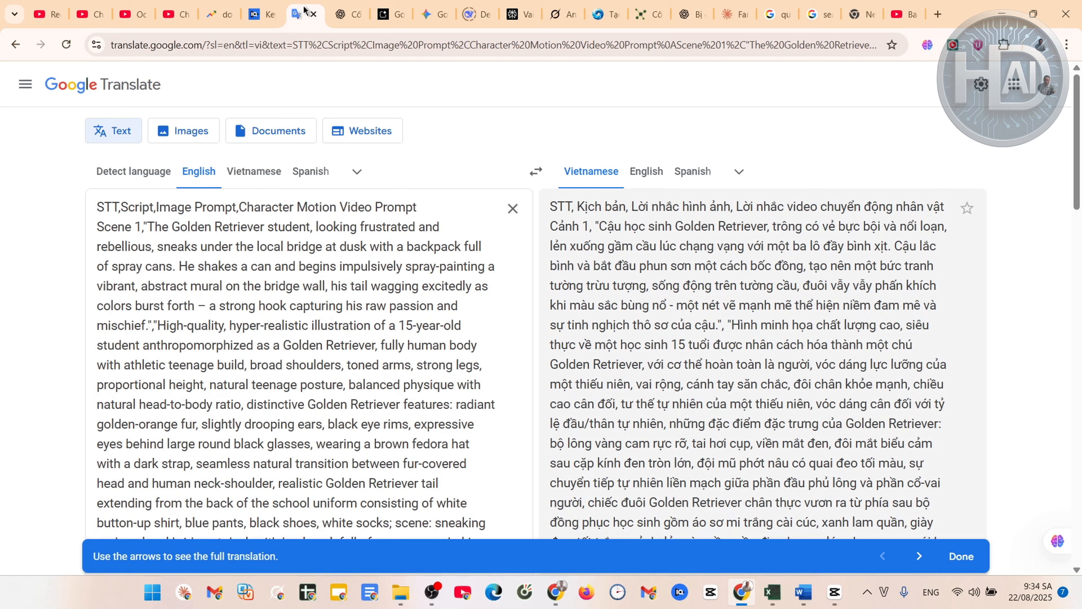
key(ctrl+a)
text(High-quality, hyper-realistic illustration of a 15-year-old student anthropomorphized as a Golden Retriever, fully human body with athletic teenage build, broad shoulders, toned arms, strong legs, proportional height, natural teenage posture, balanced physique with natural head-to-body ratio, distinctive Golden Retriever features: radiant golden-orange fur, slightly drooping ears, black eye rims, expressive eyes behind large round black glasses, wearing a brown fedora hat with a dark strap, seamless natural transition between fur-covered head and human neck-shoulder, realistic Golden Retriever tail extending from the back of the school uniform consisting of white button-up shirt, blue pants, black shoes, white socks; scene: parents arriving and helping paint mural, student holding sign "Subscribe" with mischievous grin, pointing at text, beautiful realistic high-quality visuals, collaborative warm atmosphere.)
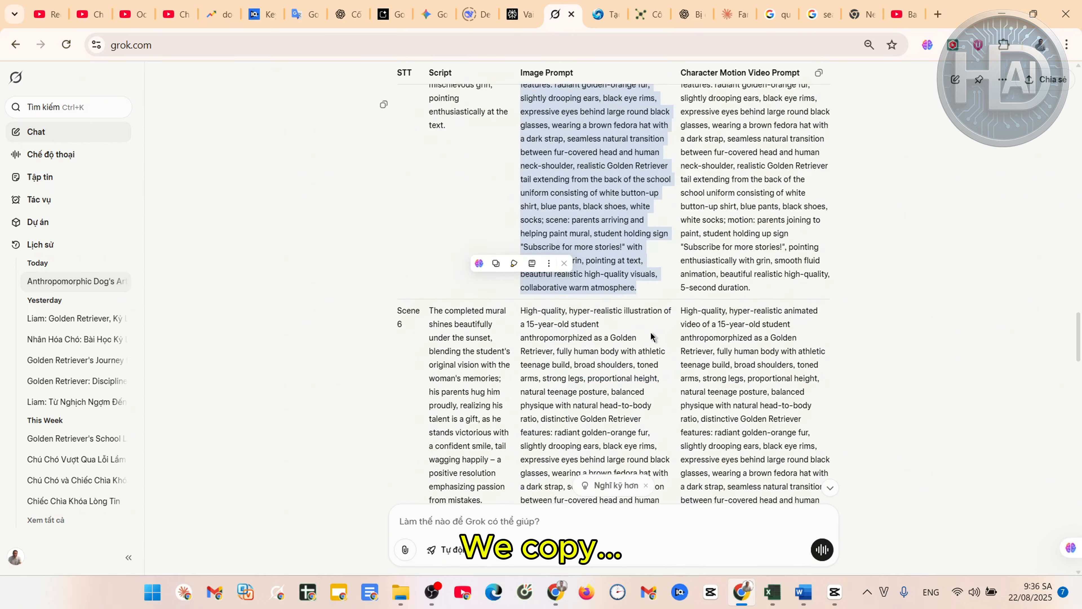
scroll(622, 431, down, 3)
scroll(623, 430, down, 2)
Generate the Scene 6 sunset batch of the student beside an elderly couple
drag(624, 359, 527, 206)
scroll(536, 233, up, 4)
scroll(537, 237, up, 1)
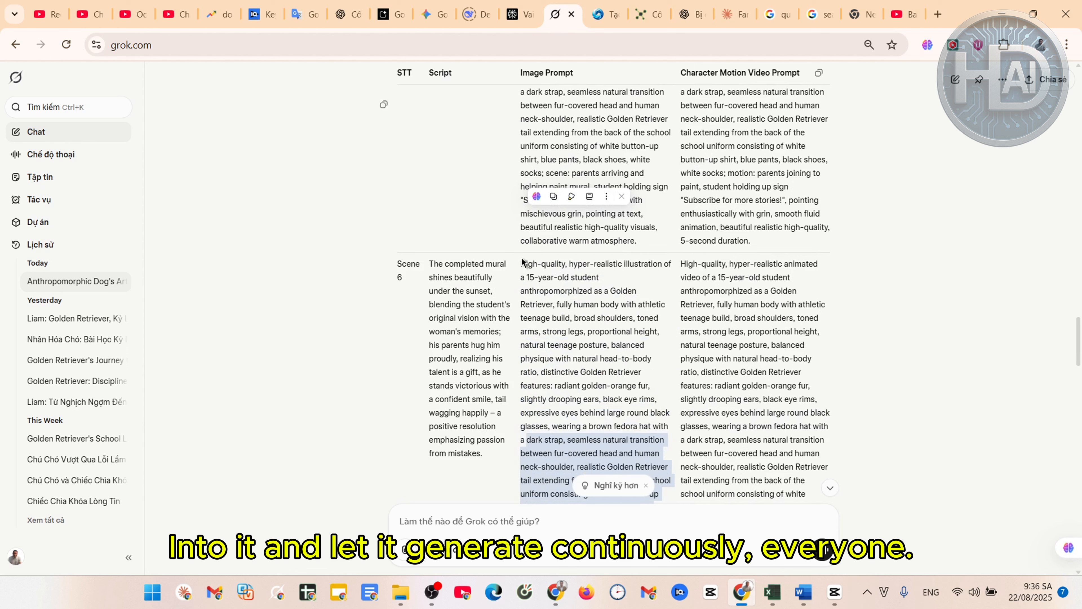
shift+click(524, 262)
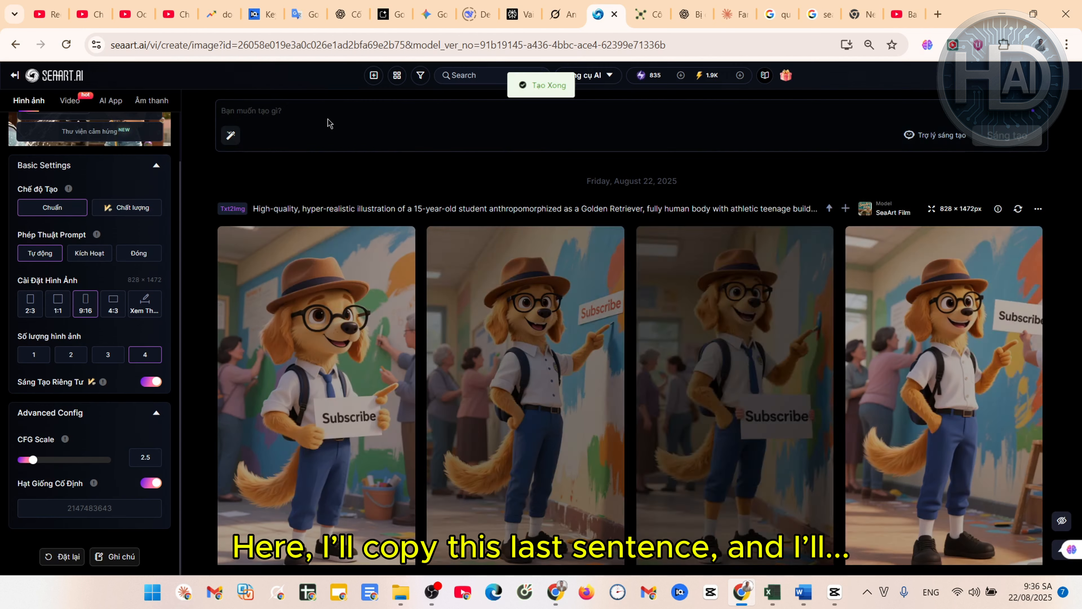
click(264, 114)
key(ctrl+v)
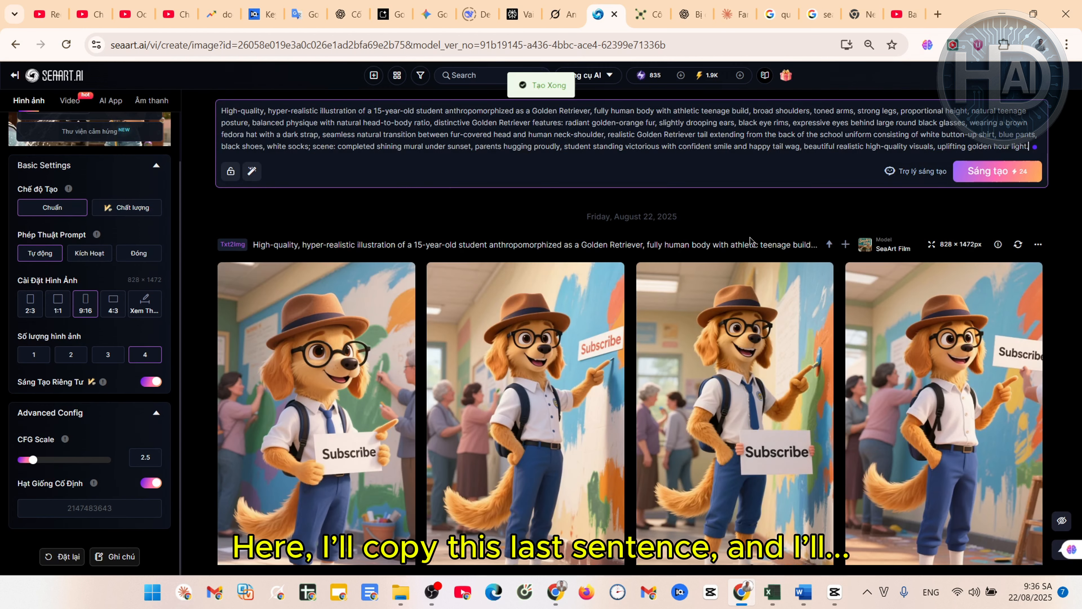
key(Return)
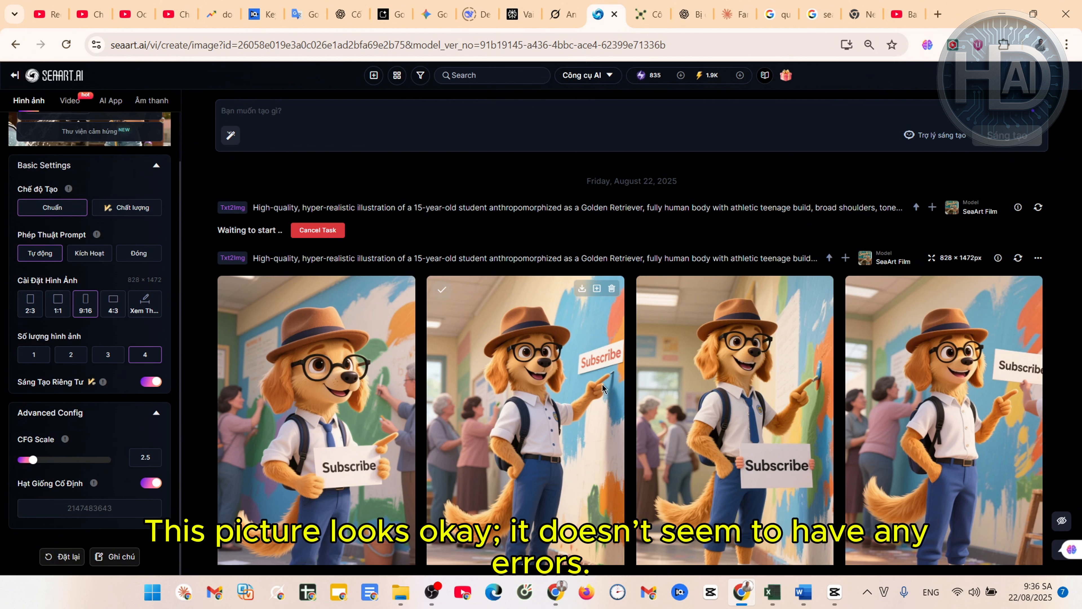
scroll(438, 428, down, 2)
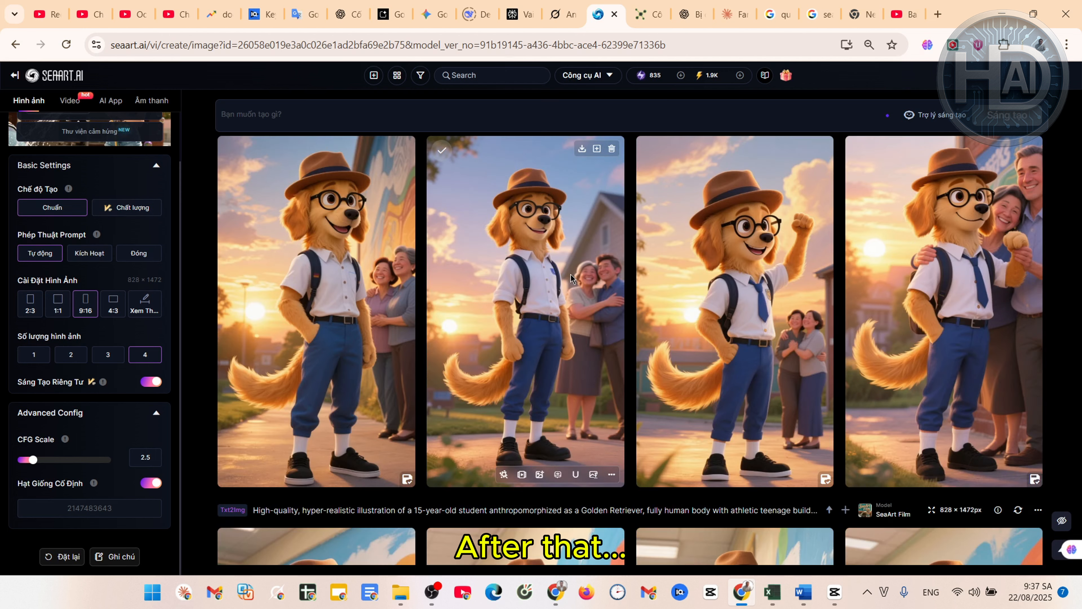
scroll(571, 279, up, 1)
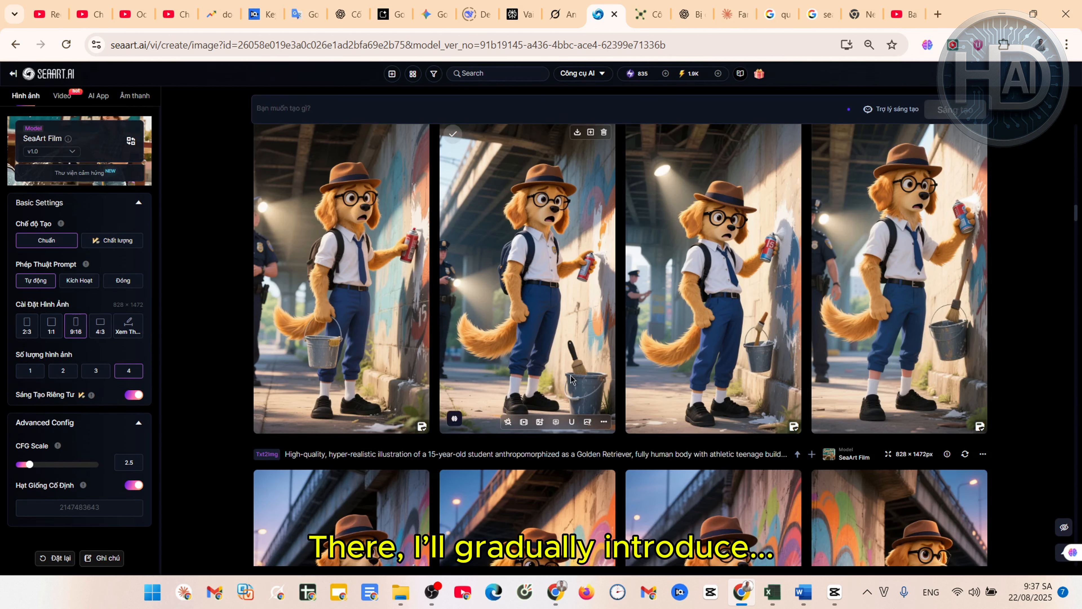
scroll(925, 303, down, 6)
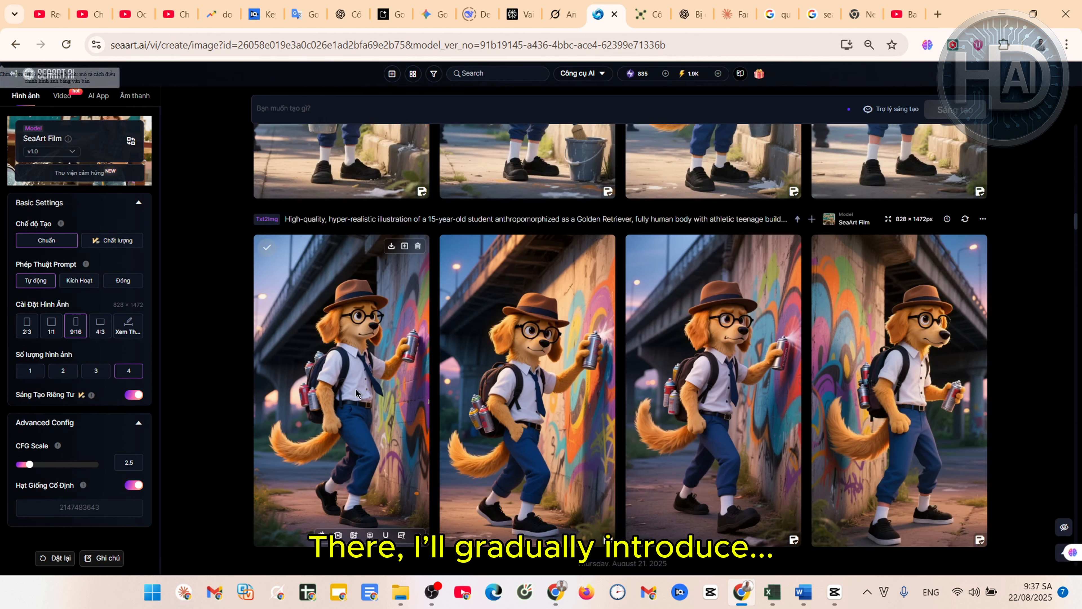
scroll(965, 292, up, 1)
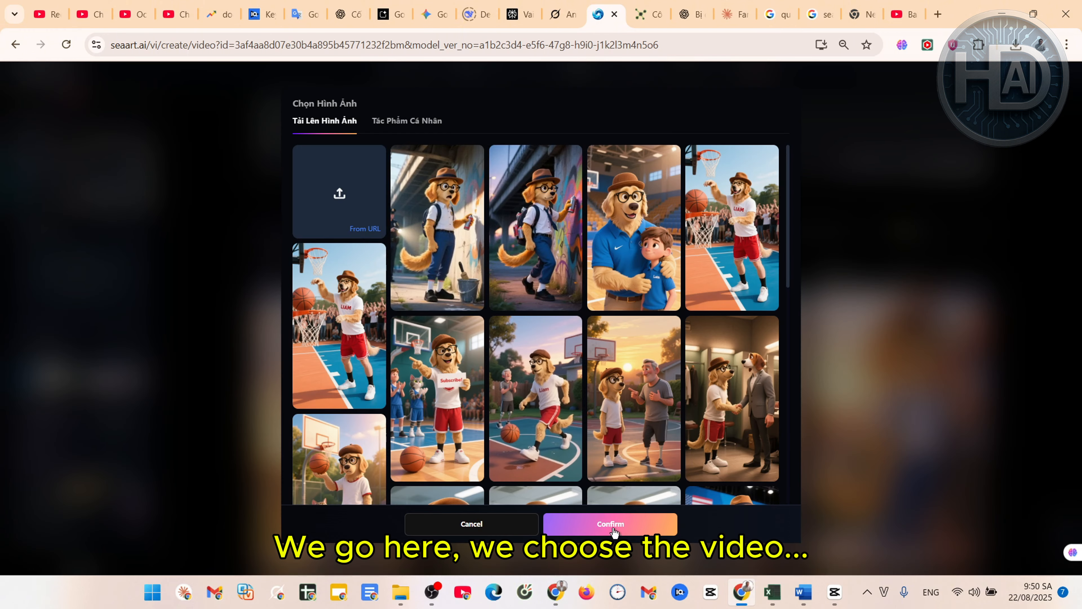
Start an image-to-video job from the graffiti dog image with its Grok motion prompt
click(613, 525)
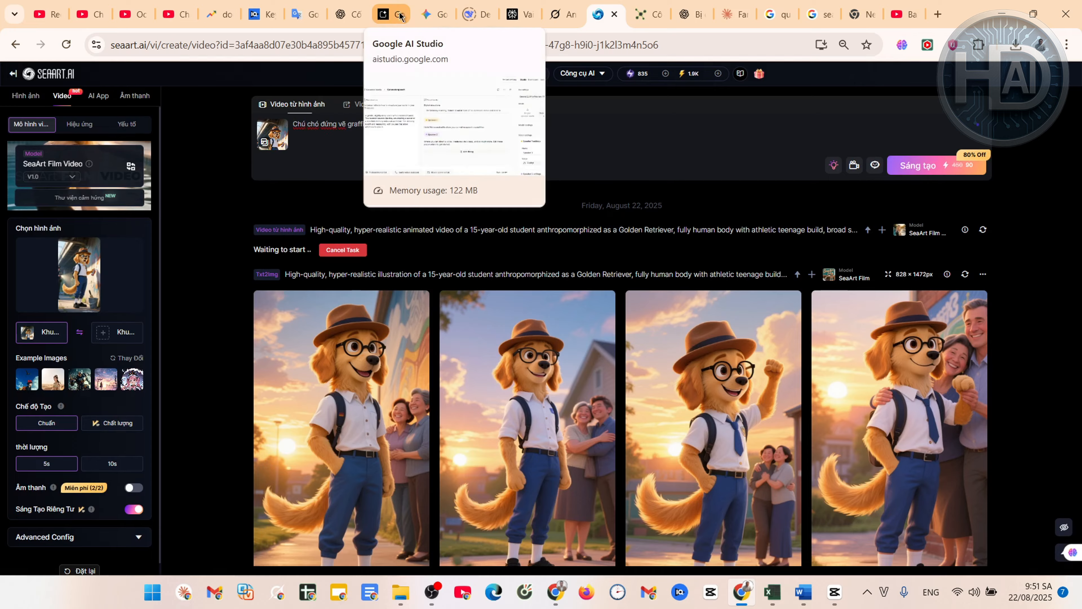
click(553, 15)
click(604, 16)
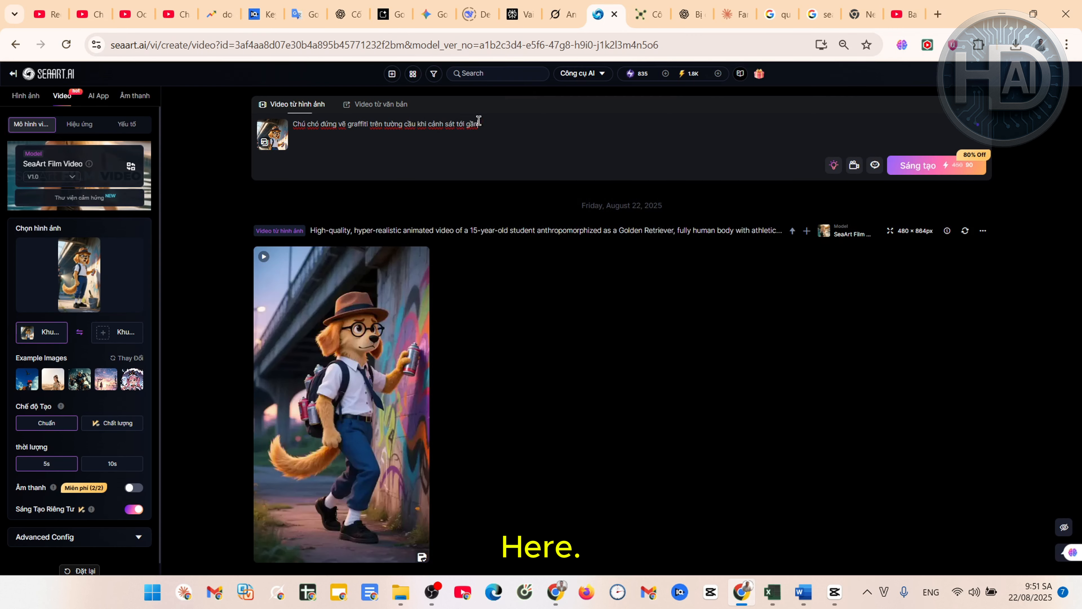
key(ctrl+a)
key(ctrl+v)
click(921, 186)
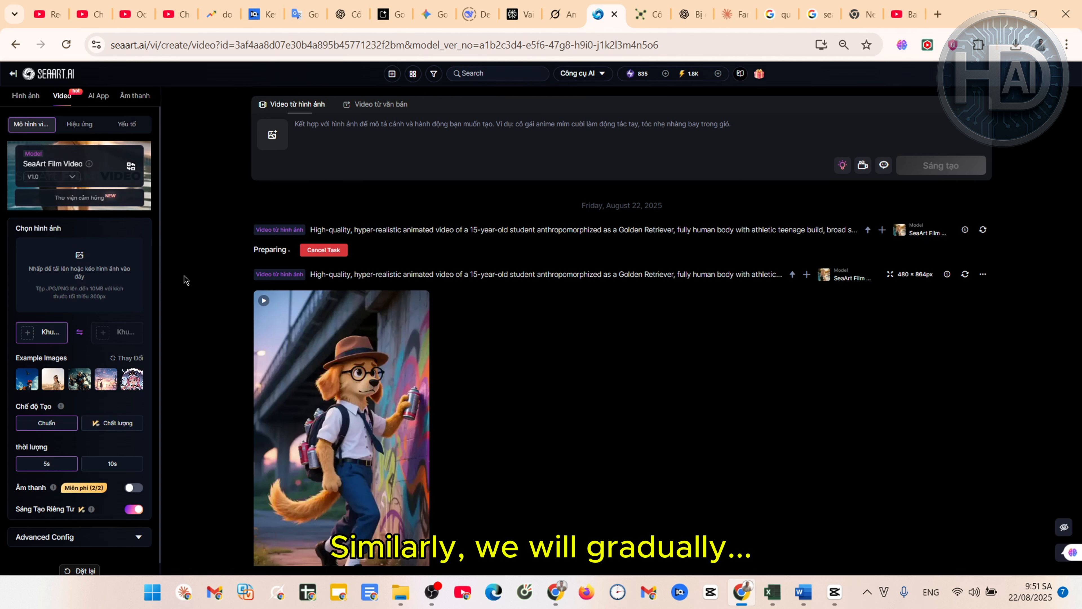
Upload 3.png and start generating the Scene 3 video
click(273, 136)
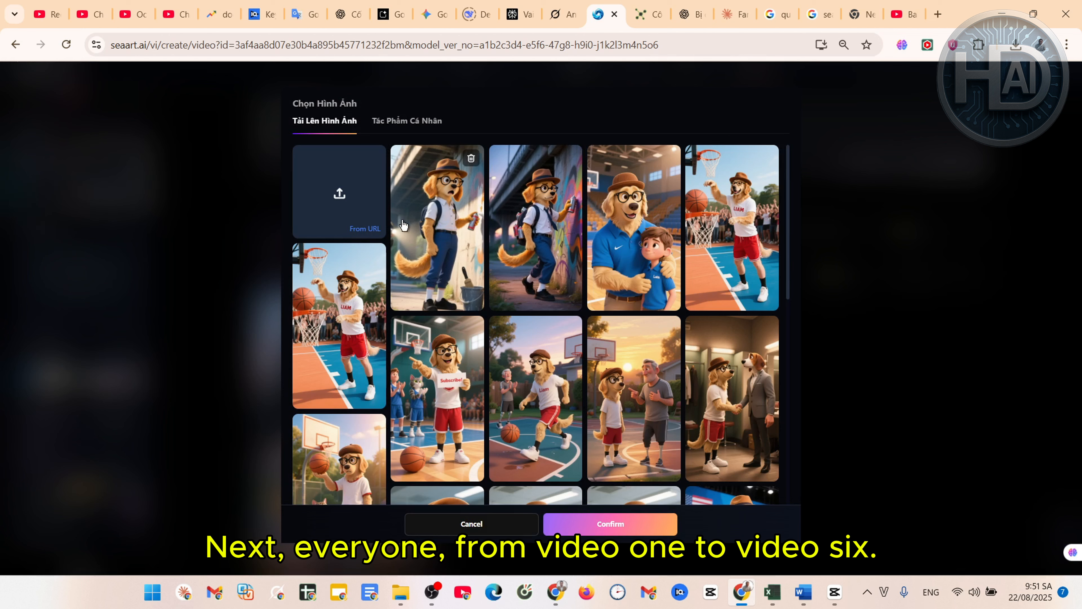
click(340, 193)
scroll(682, 298, down, 1)
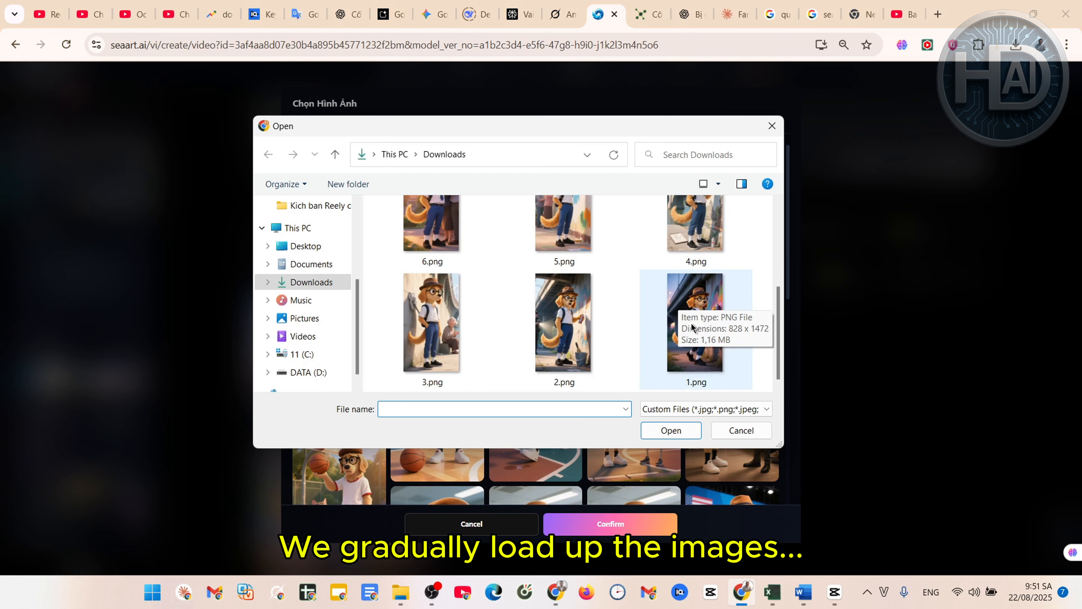
click(431, 315)
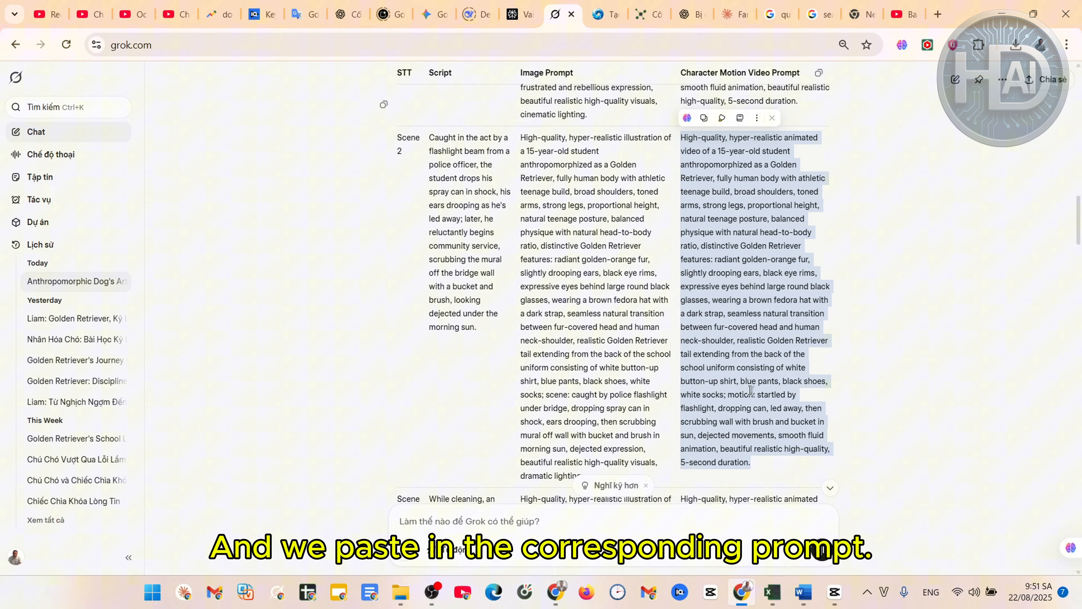
scroll(751, 390, down, 5)
scroll(782, 439, down, 1)
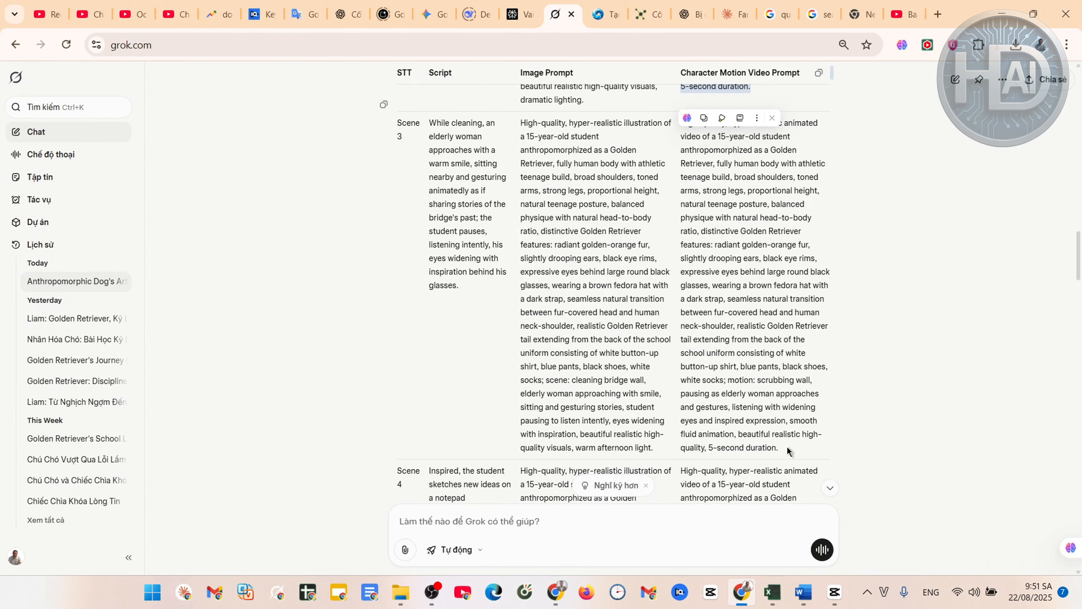
drag(787, 451, 680, 241)
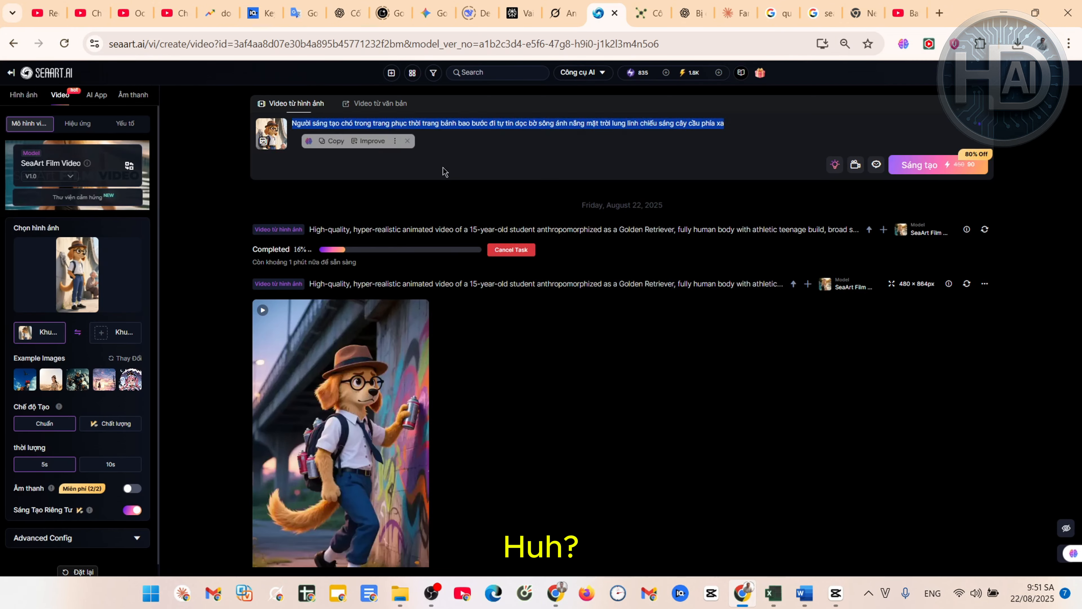
click(946, 191)
click(947, 192)
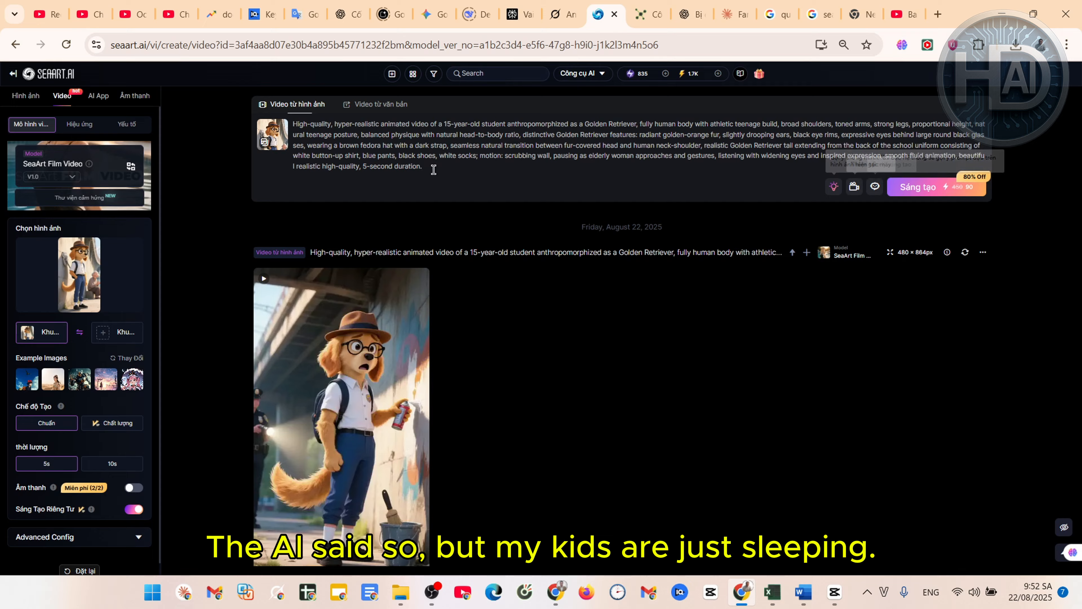
Enter the Scene 4 motion prompt and upload 5.png as the next source image
click(273, 134)
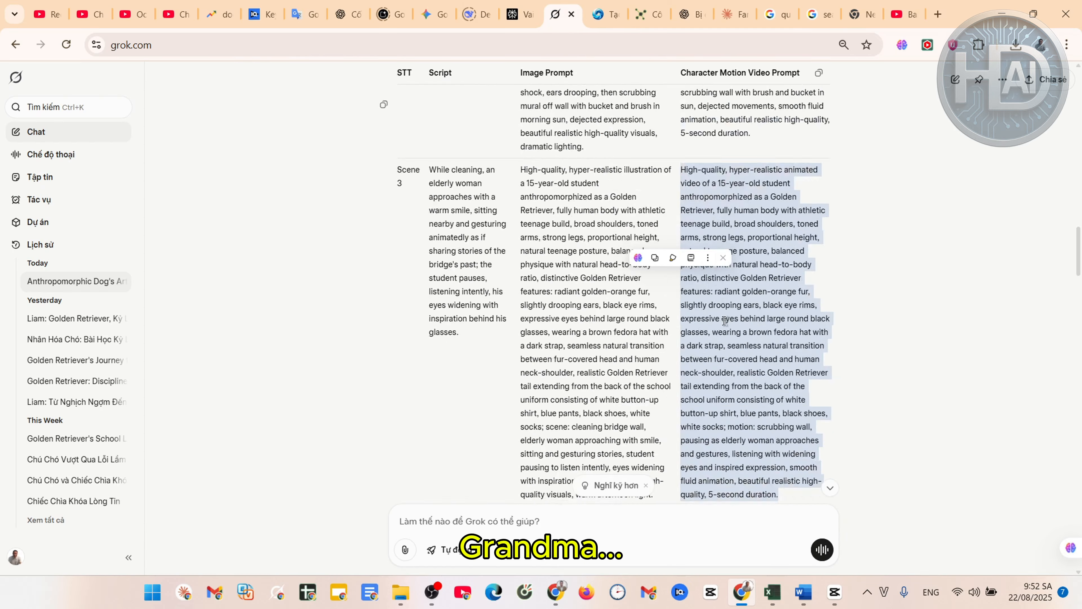
drag(713, 443, 681, 118)
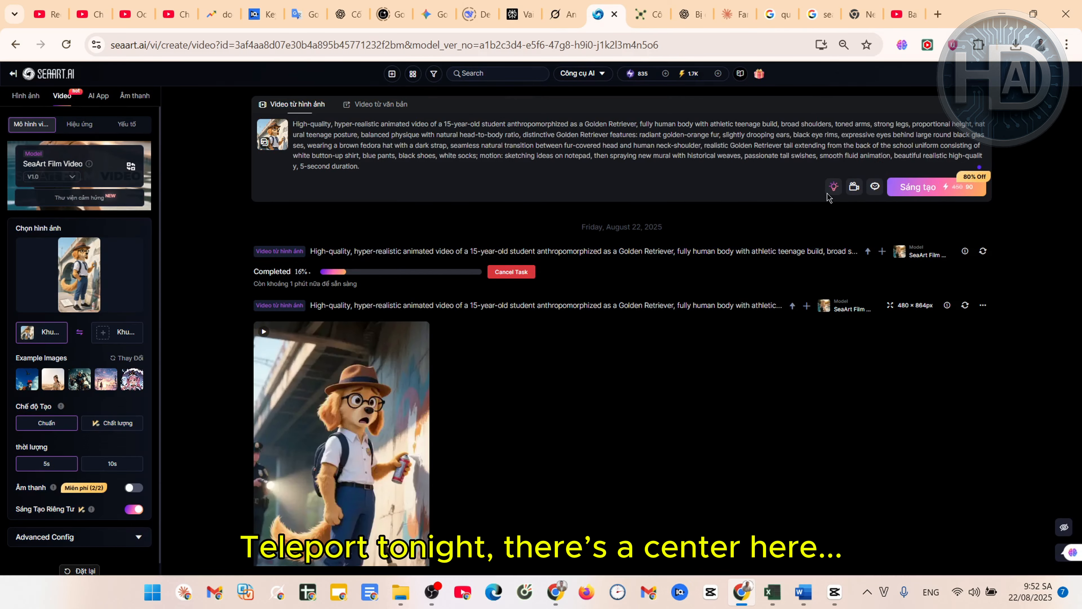
key(ctrl+v)
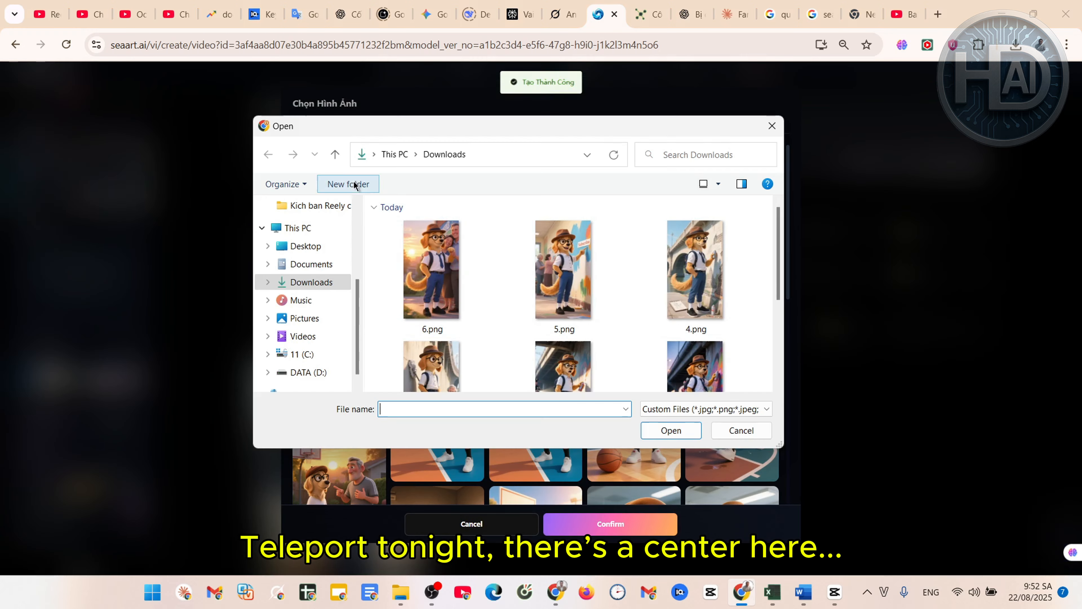
click(564, 273)
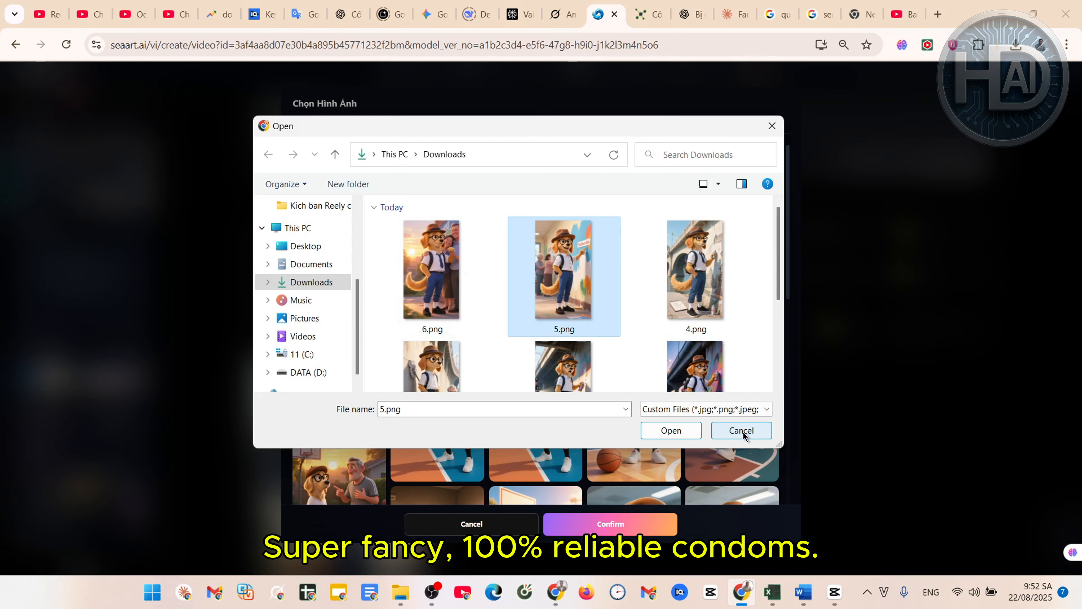
click(678, 432)
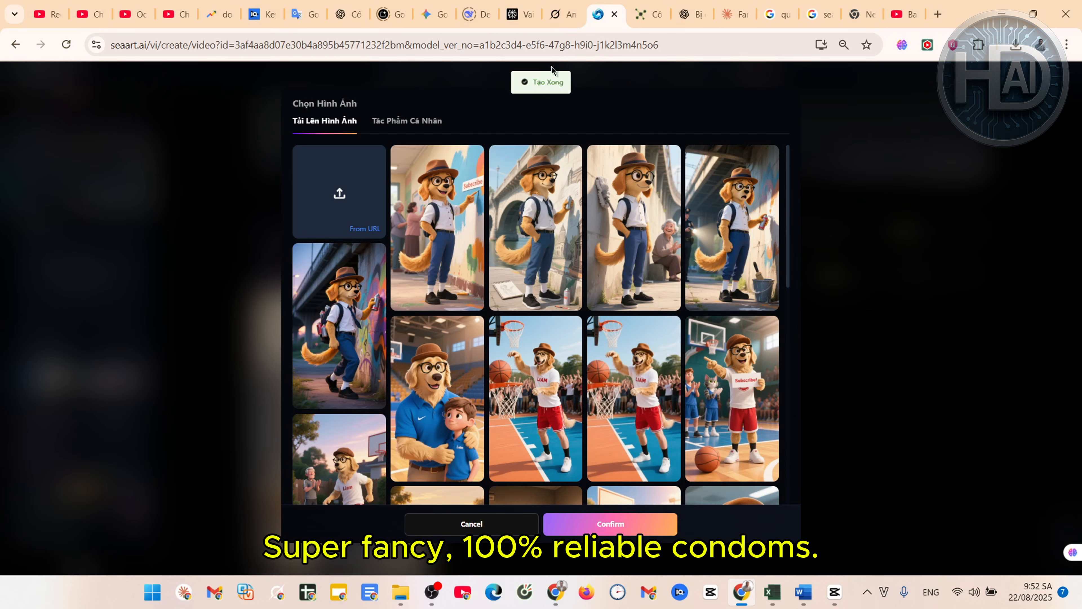
Queue the Scene 5 video with its Grok motion prompt, then upload the last scene's image
click(562, 15)
scroll(722, 272, down, 7)
triple_click(722, 271)
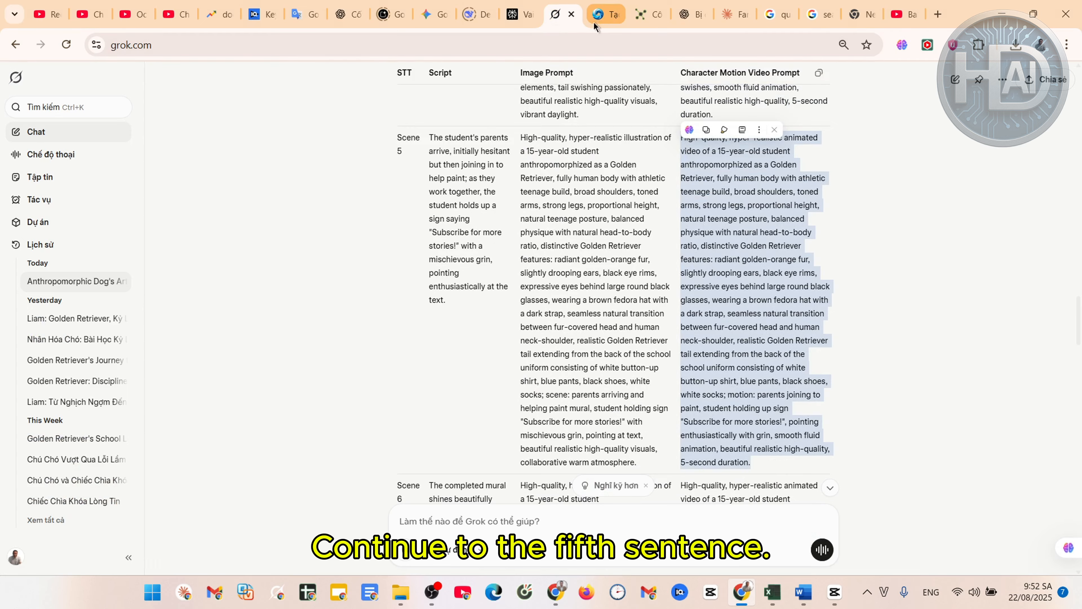
click(599, 15)
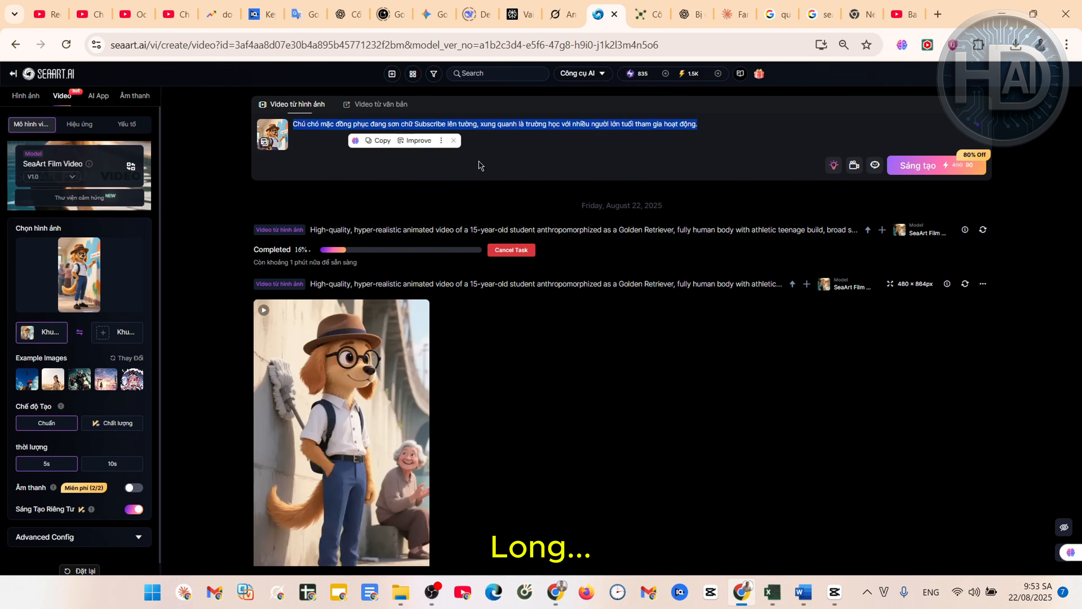
key(ctrl+v)
click(939, 188)
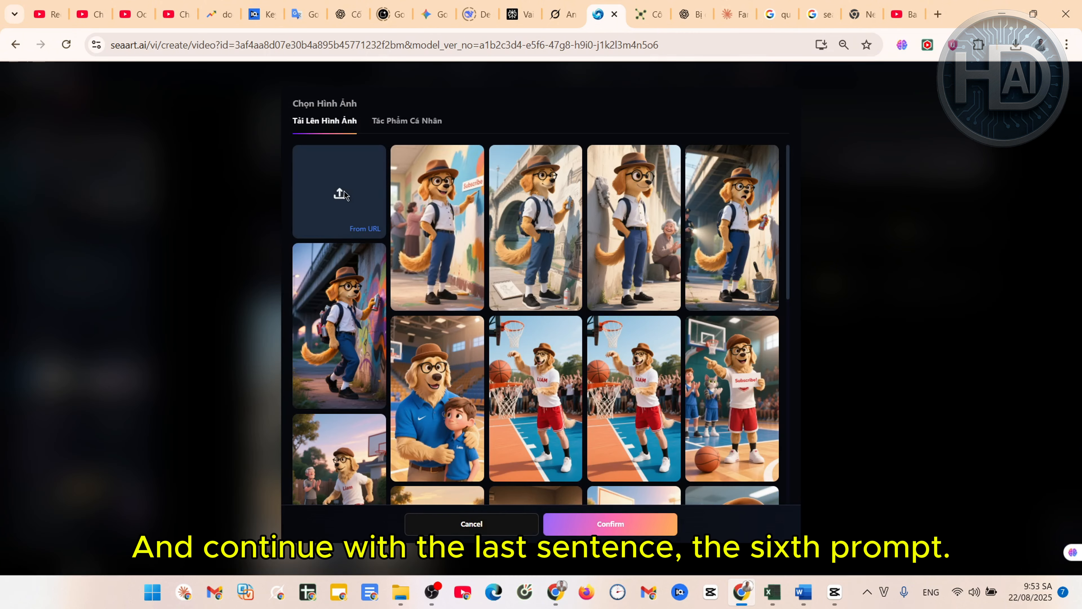
click(345, 196)
click(431, 264)
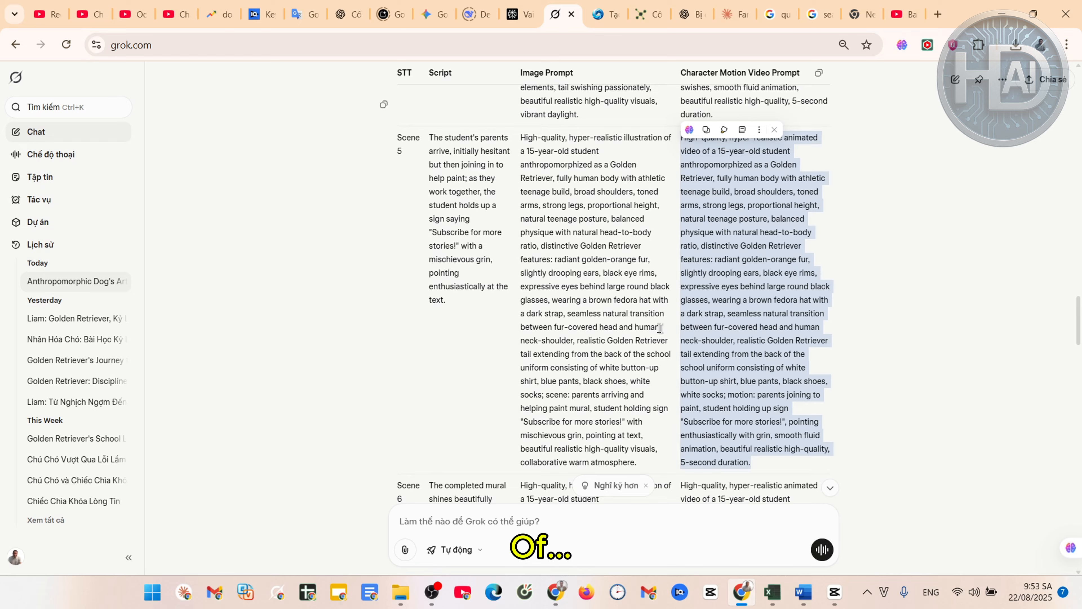
drag(750, 469, 636, 344)
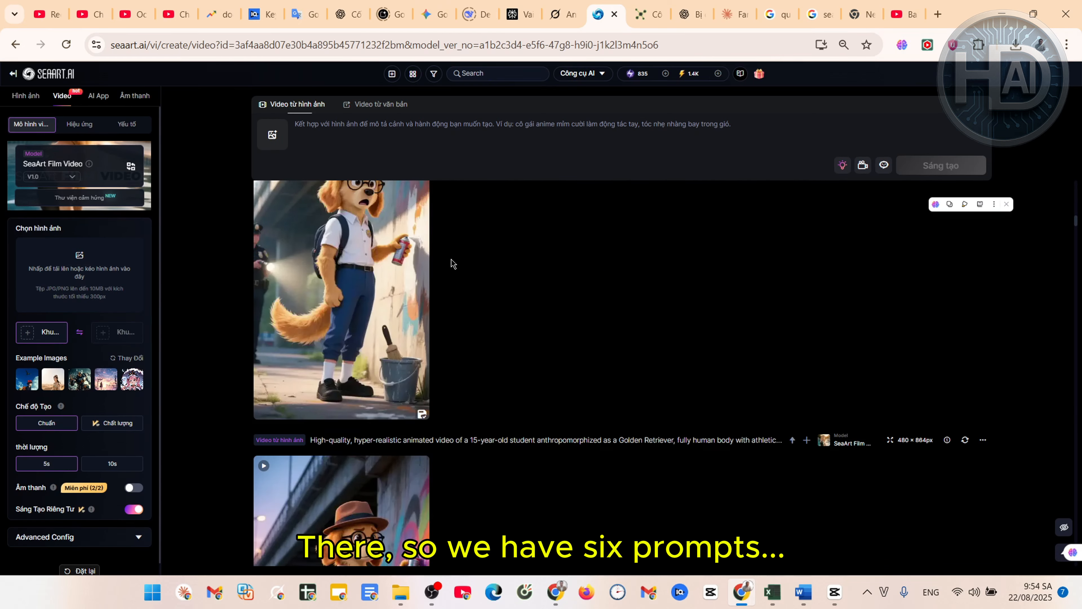
Download the finished graffiti-dog clip from the SeaArt video feed
scroll(453, 264, down, 5)
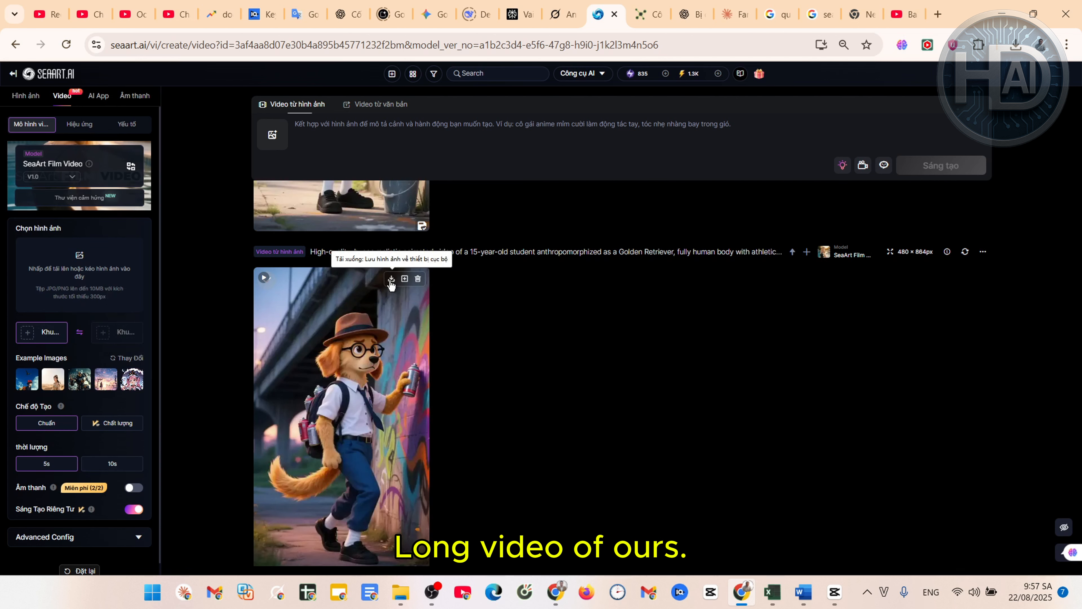
click(390, 280)
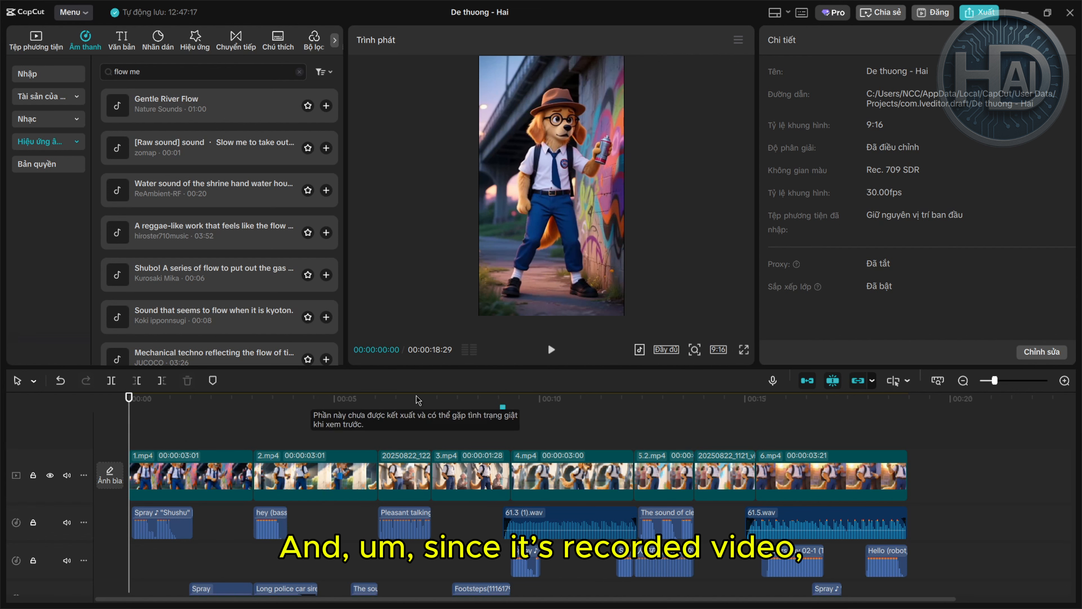
drag(163, 401, 117, 417)
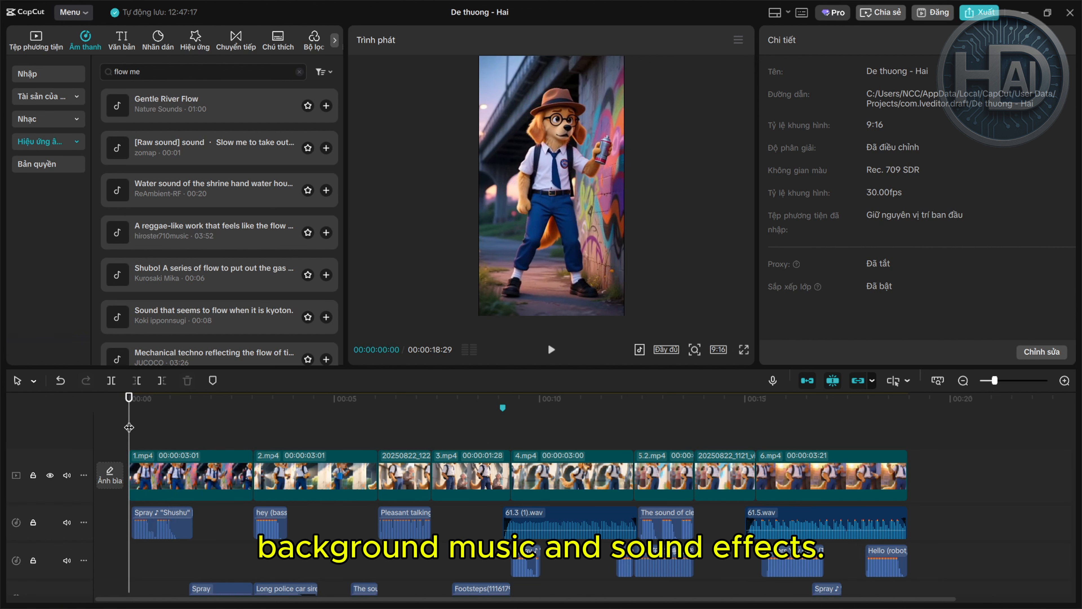
click(551, 349)
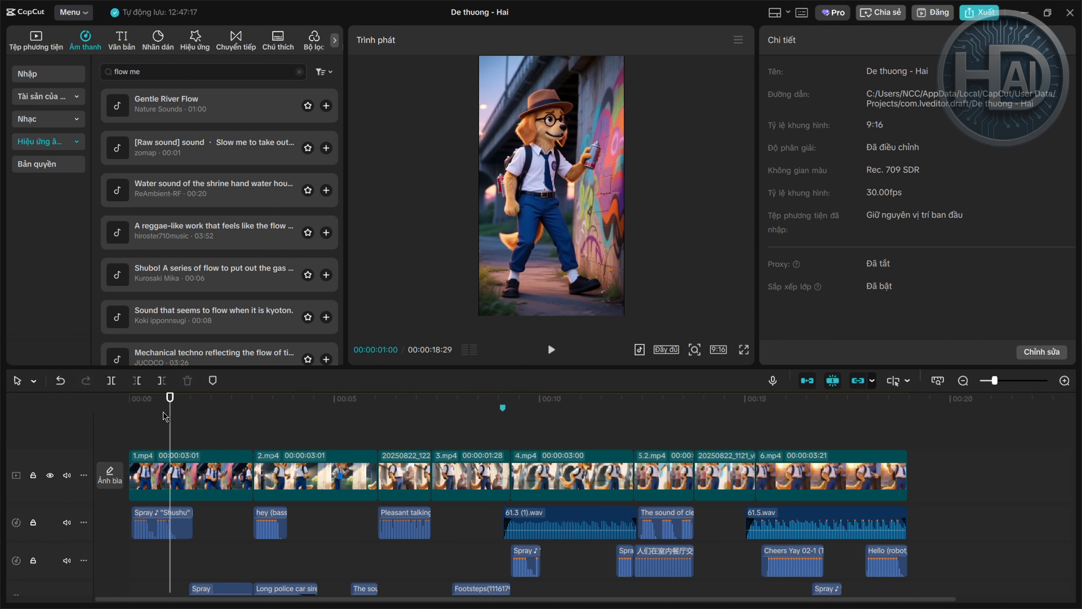
drag(170, 425, 128, 424)
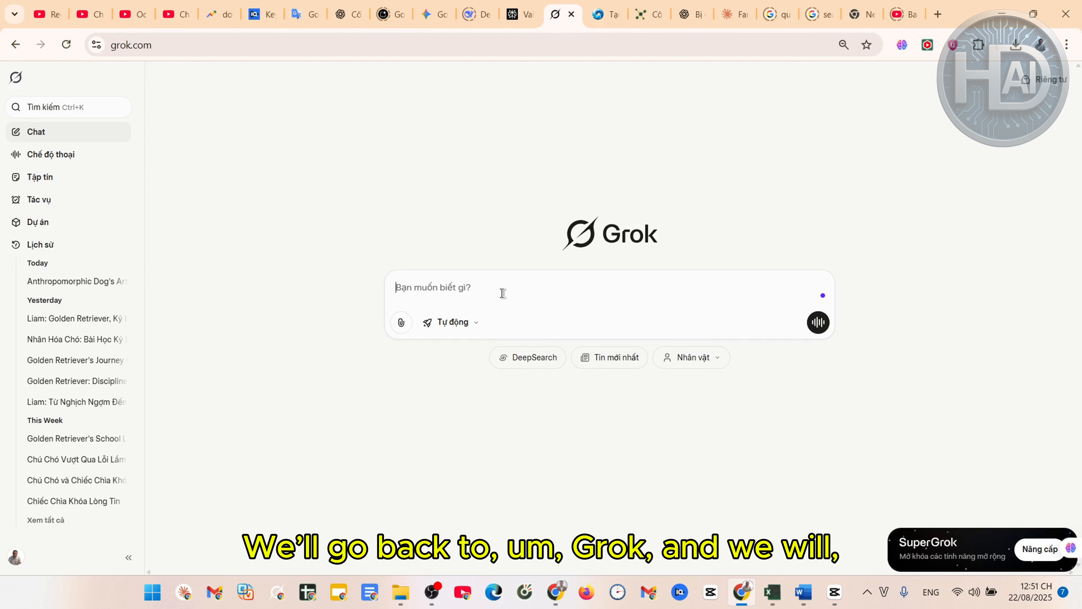
Select the English Promt 3 instrumental music request in 64.docx and switch to Grok
mouse_move(803, 593)
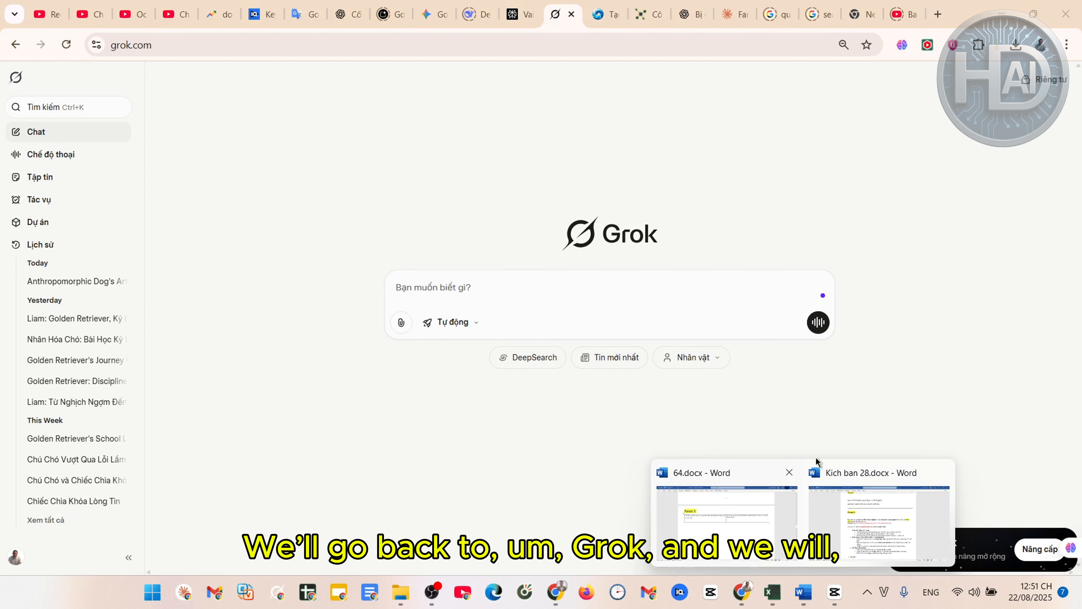
click(735, 493)
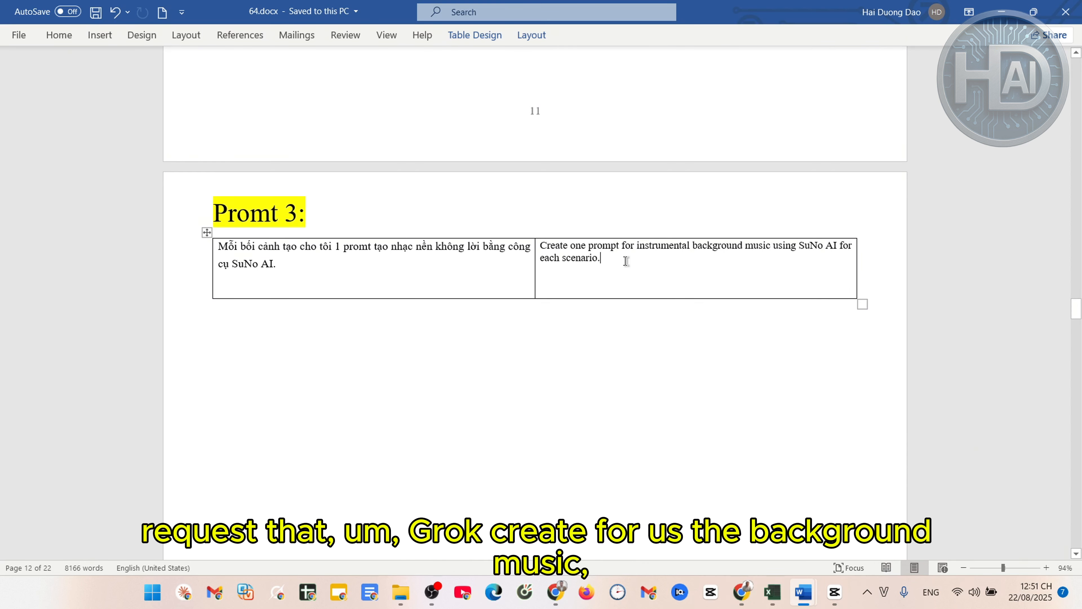
drag(600, 261, 542, 246)
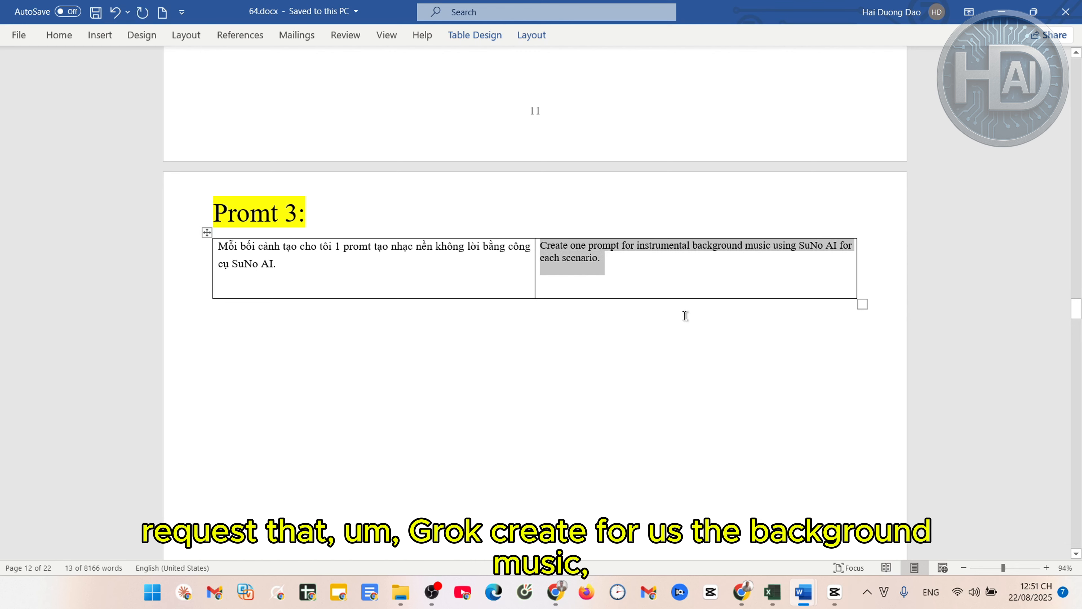
click(667, 270)
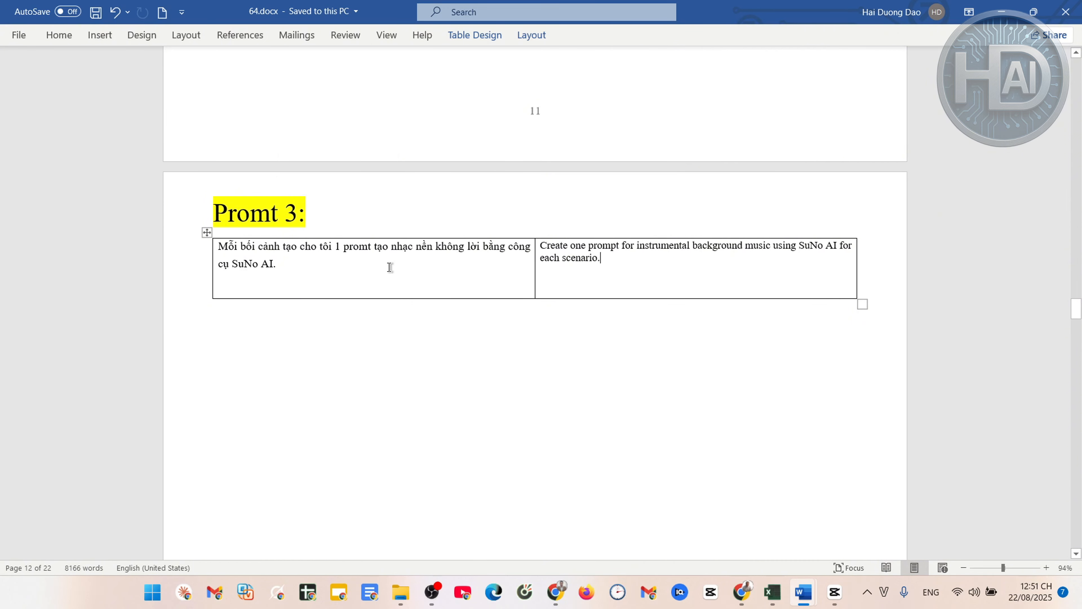
triple_click(605, 264)
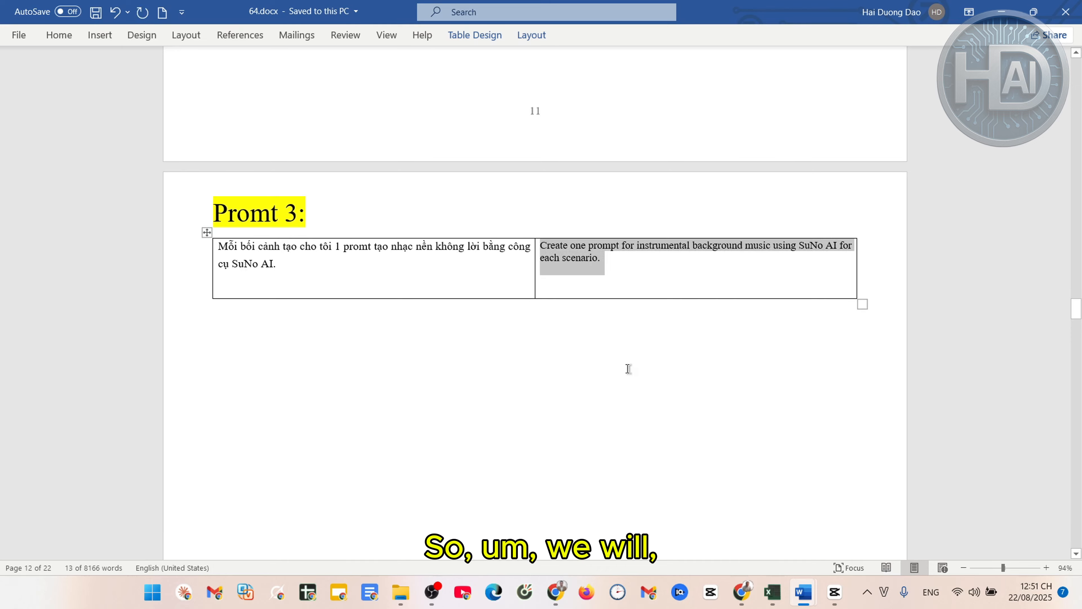
click(742, 591)
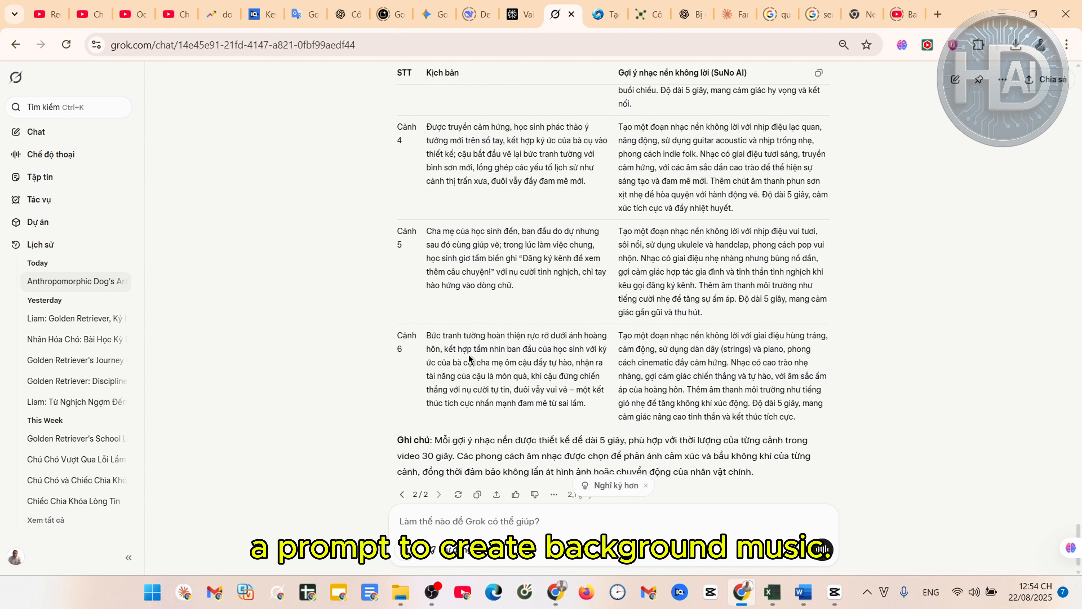
Ask Grok 'viết bằng tiếng Anh' to get the six Suno music prompts in English
click(484, 525)
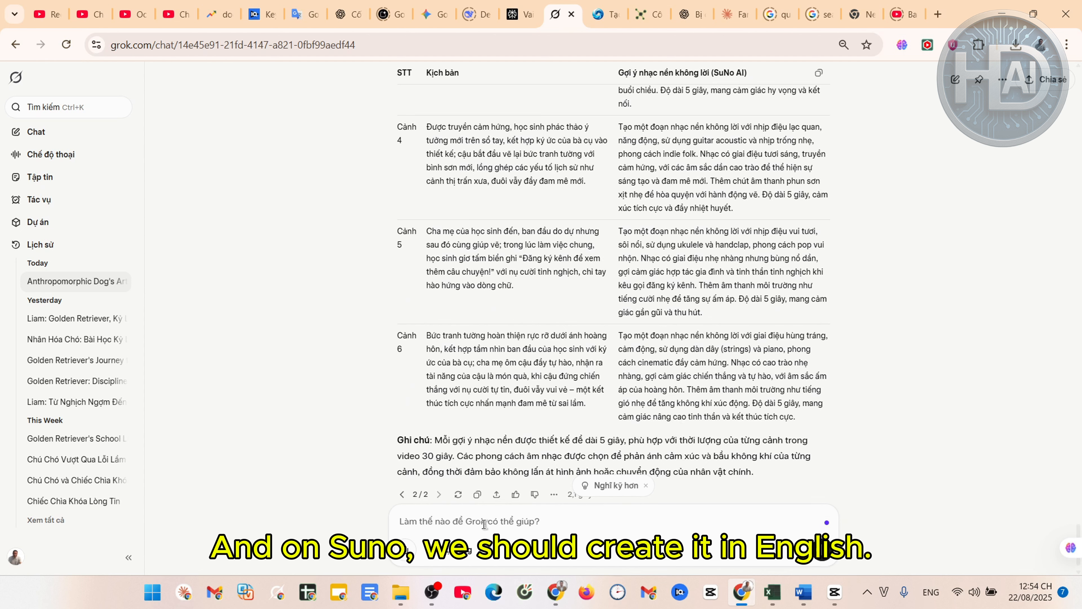
text(viết bằng tiếng Anh)
key(Return)
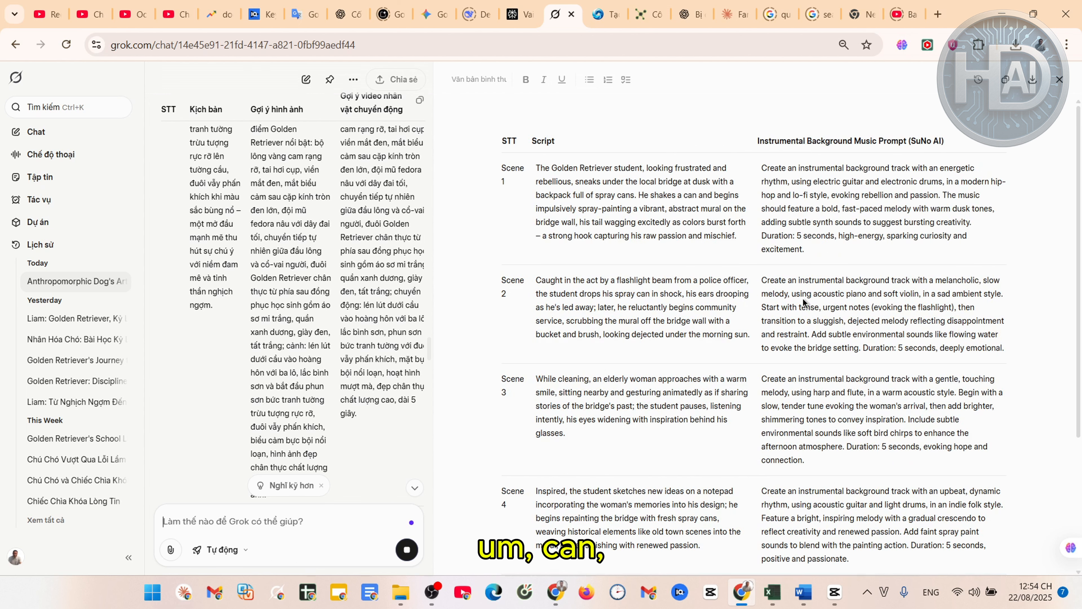
scroll(803, 302, down, 5)
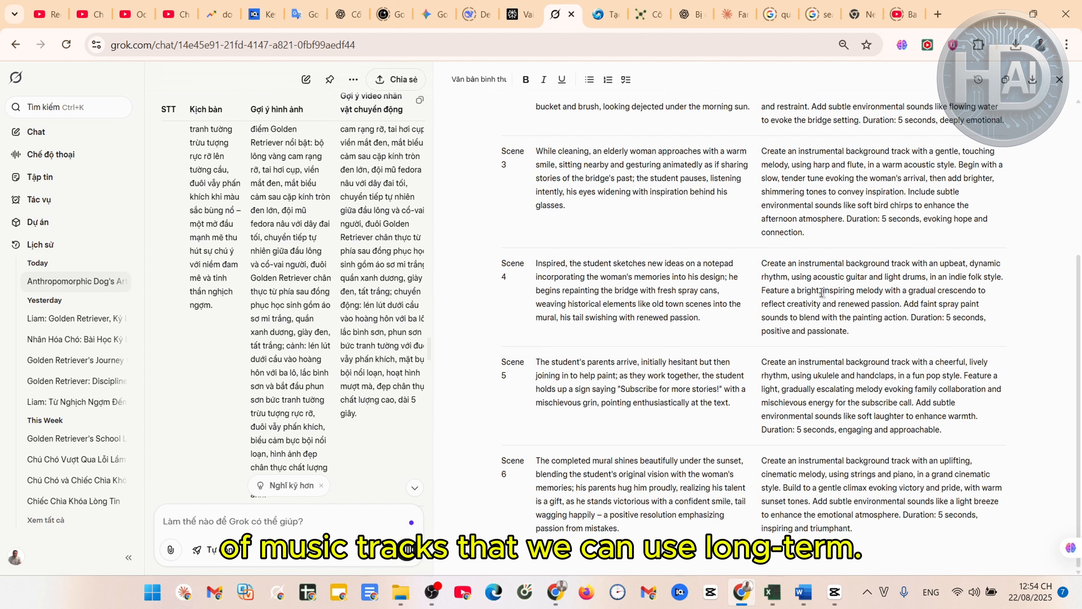
scroll(822, 293, up, 5)
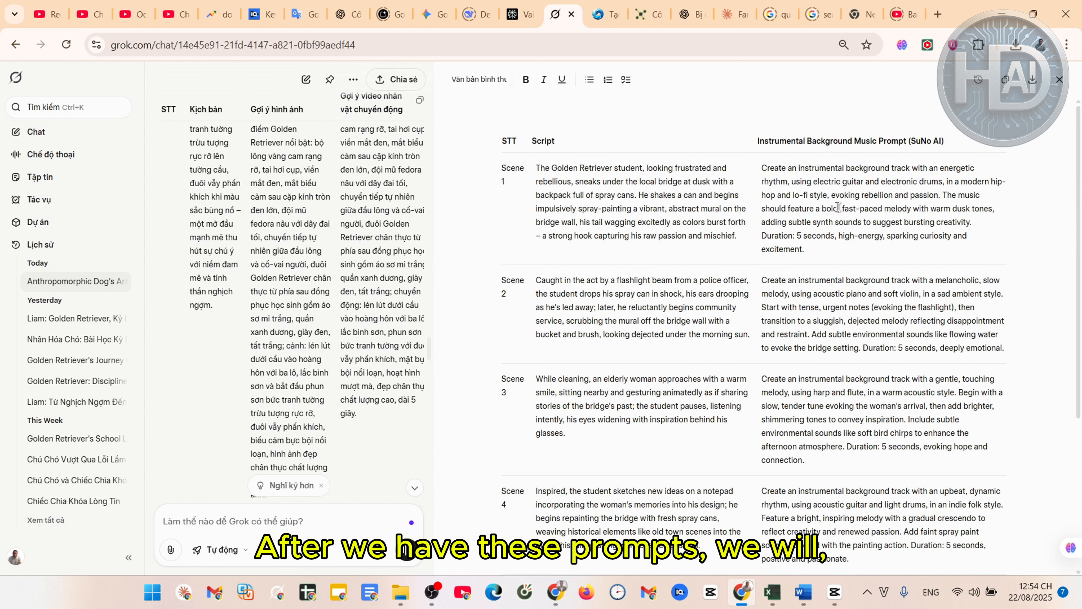
Open Suno's create page in a new tab and make the song Instrumental
key(ctrl+t)
text(suno.com/create?wid=default)
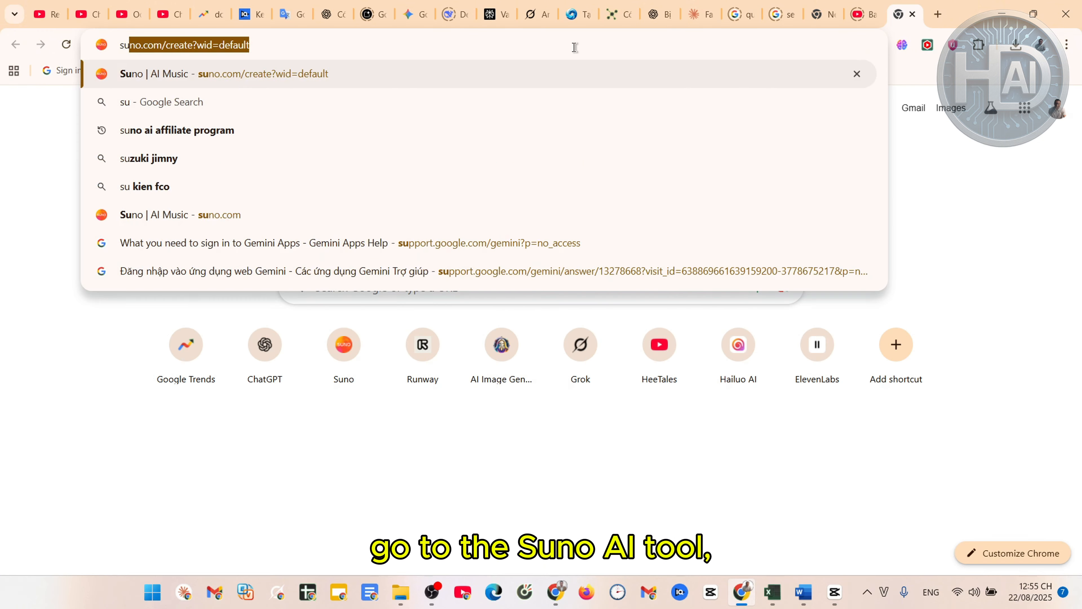
key(Return)
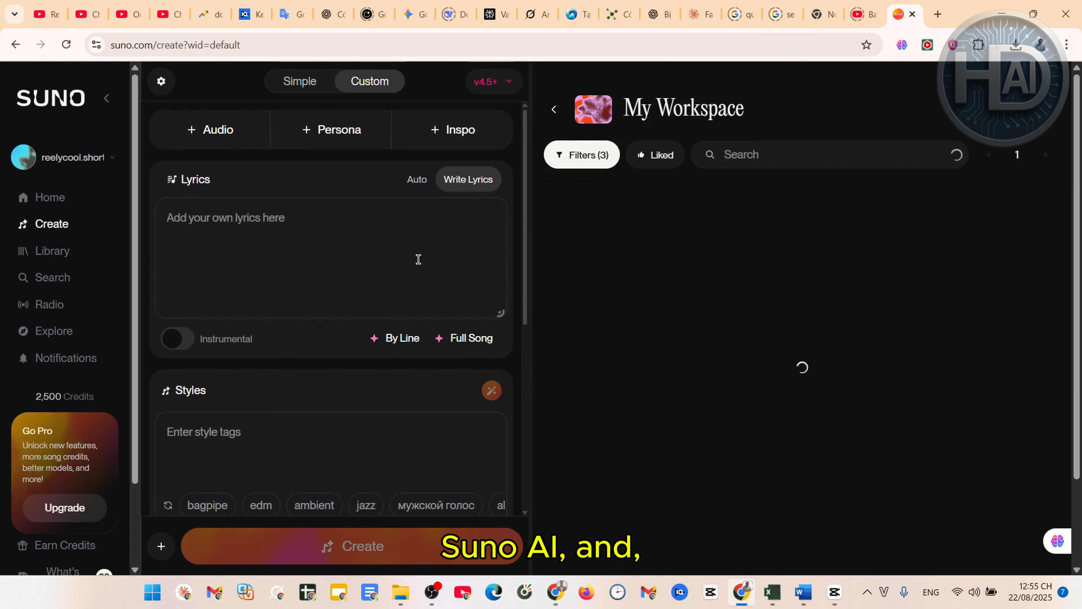
click(211, 289)
scroll(750, 299, down, 3)
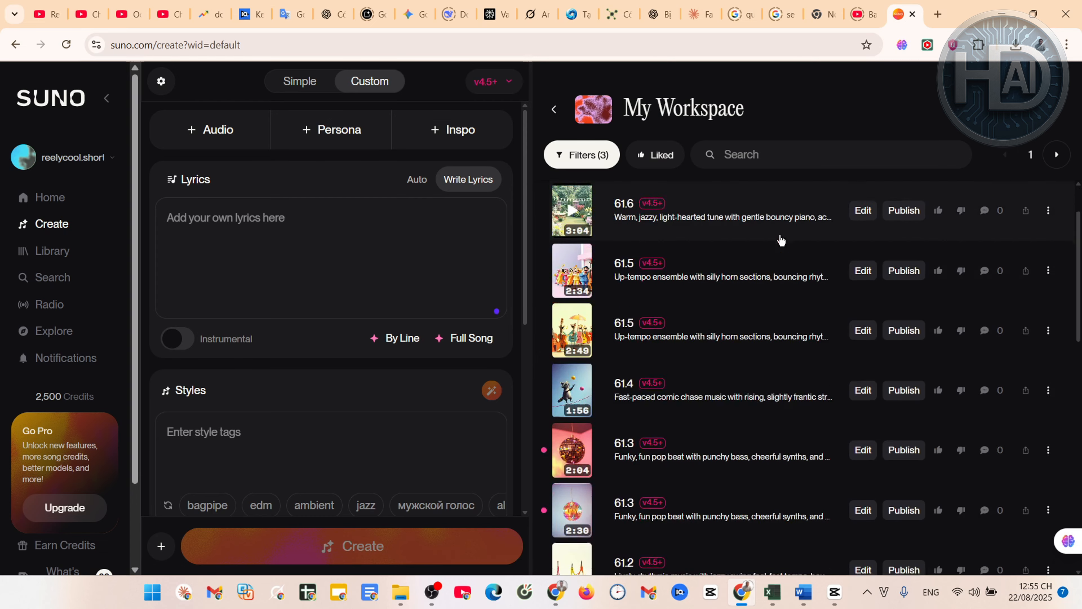
scroll(774, 251, down, 2)
scroll(768, 252, up, 5)
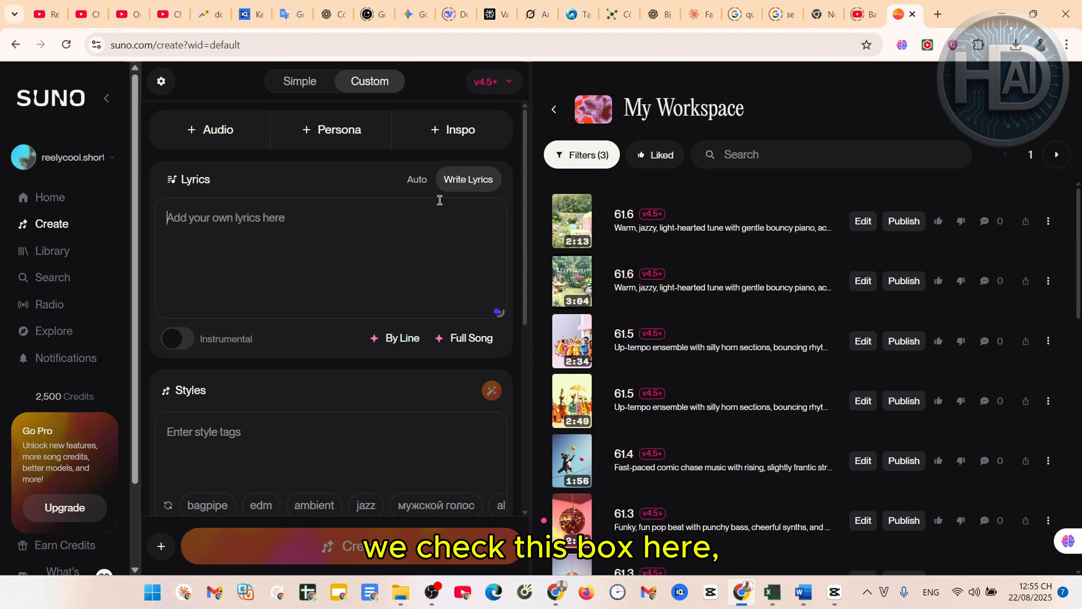
click(186, 346)
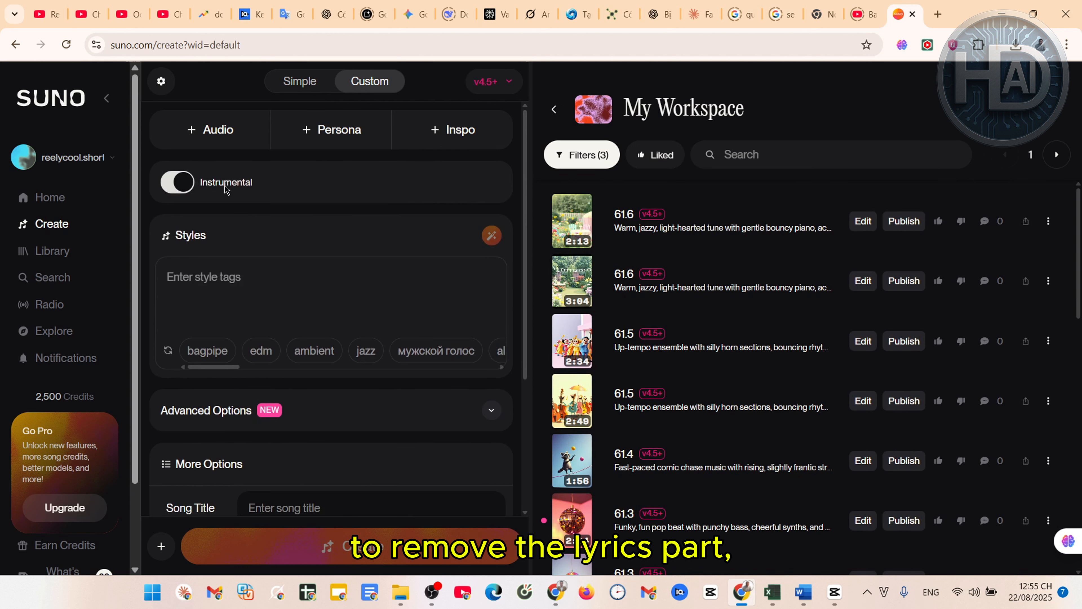
Copy Scene 1's music prompt from Grok into Suno's Styles field
click(314, 273)
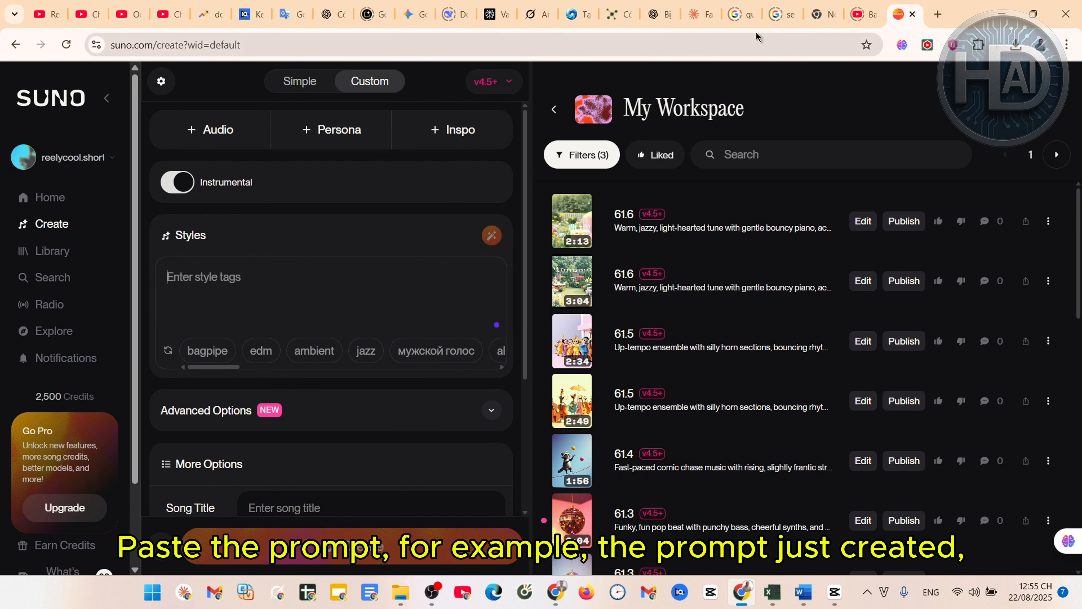
click(536, 14)
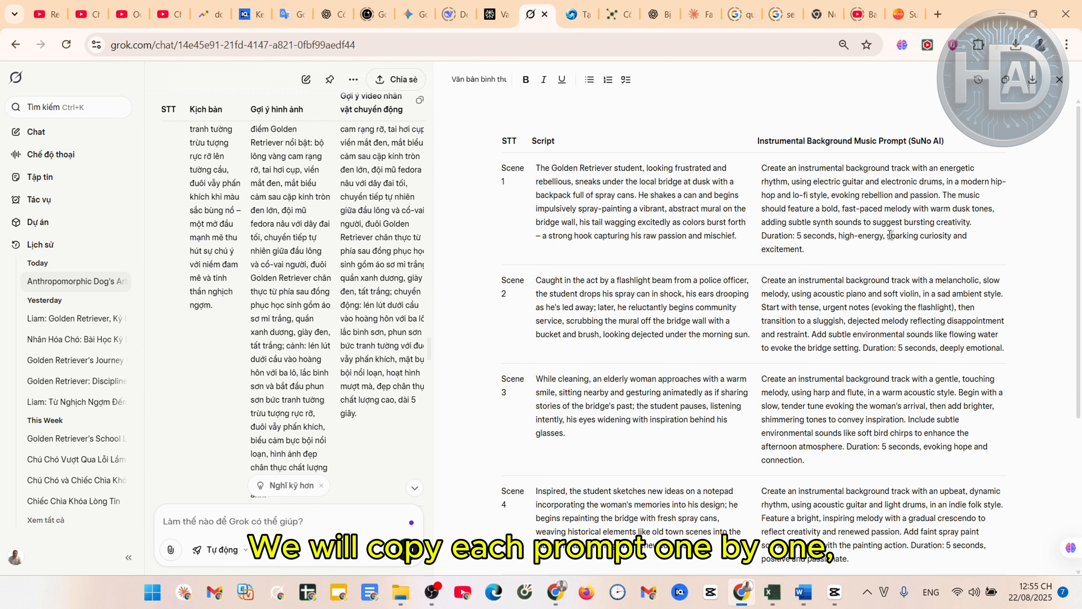
drag(821, 249, 754, 167)
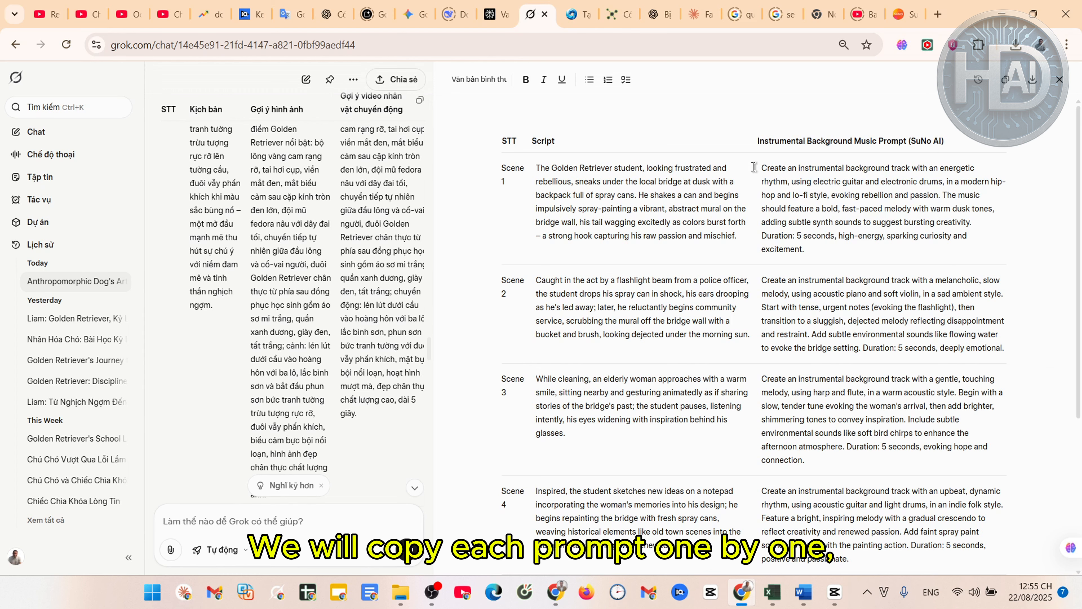
triple_click(767, 173)
key(ctrl+c)
click(903, 14)
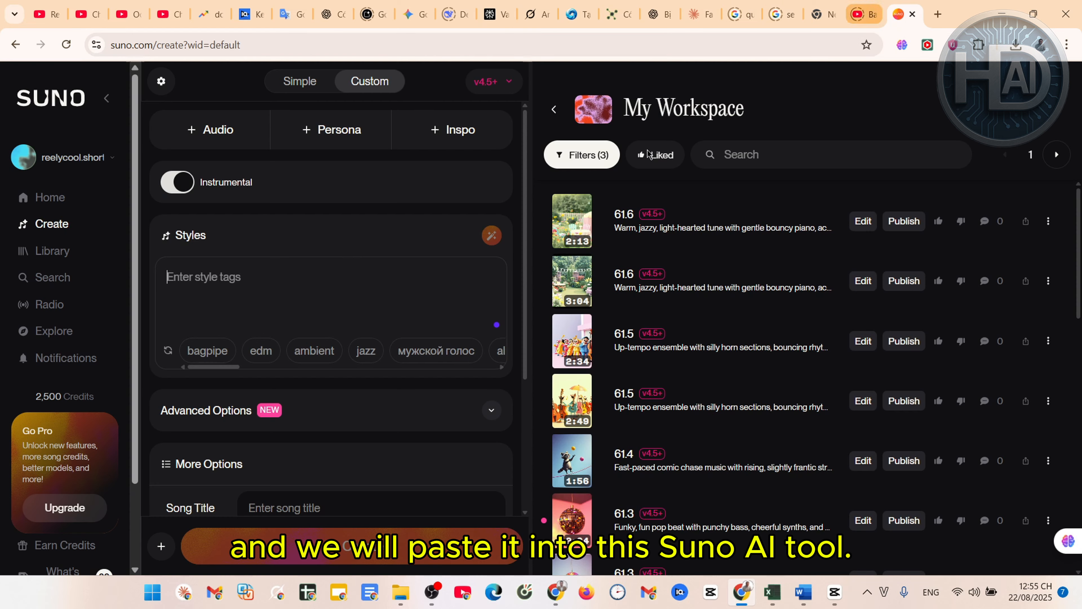
key(ctrl+v)
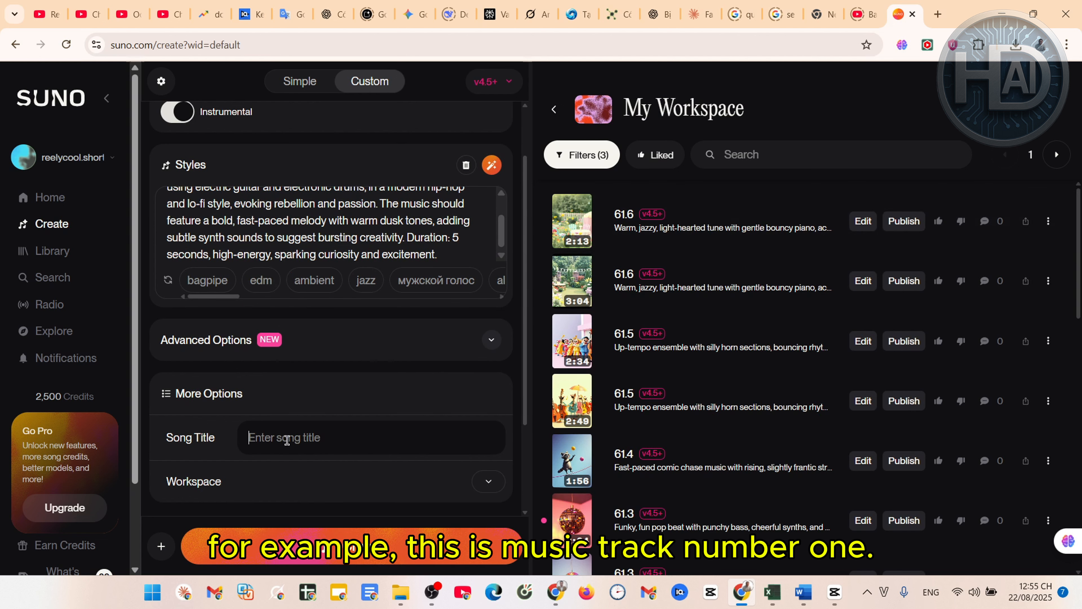
Check the MP3/WAV download options for the 61.6 song, then return to CapCut
scroll(287, 440, up, 2)
scroll(385, 315, up, 1)
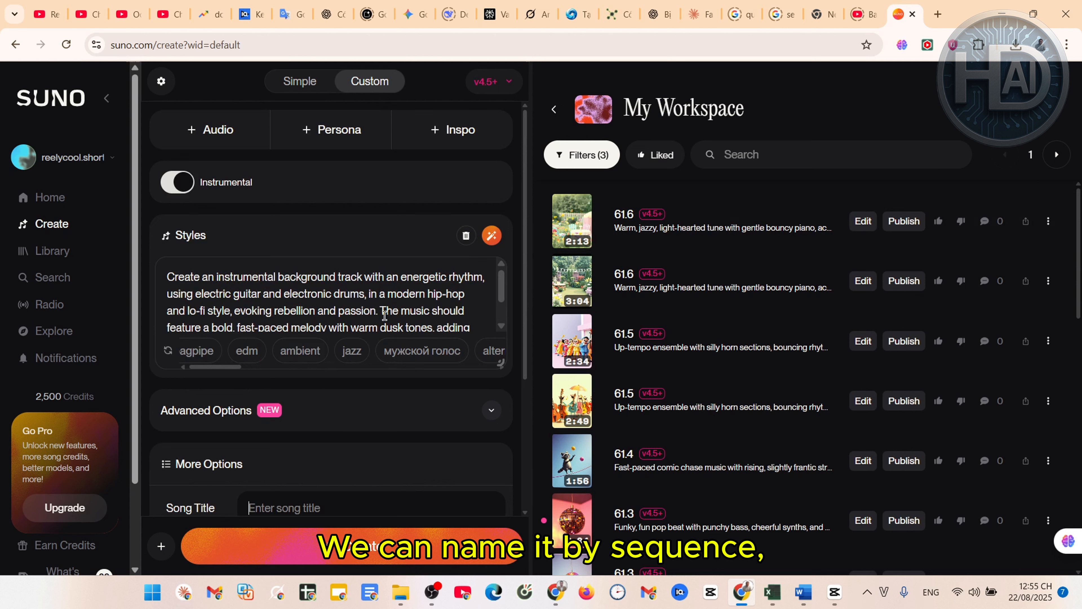
scroll(299, 536, down, 1)
scroll(324, 273, up, 1)
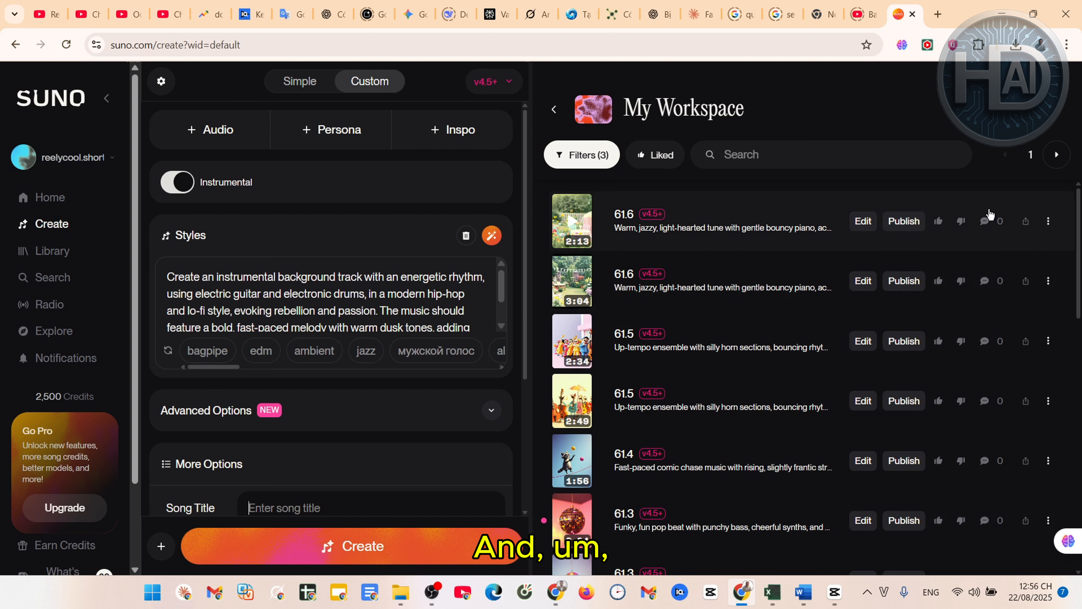
click(1049, 221)
mouse_move(869, 344)
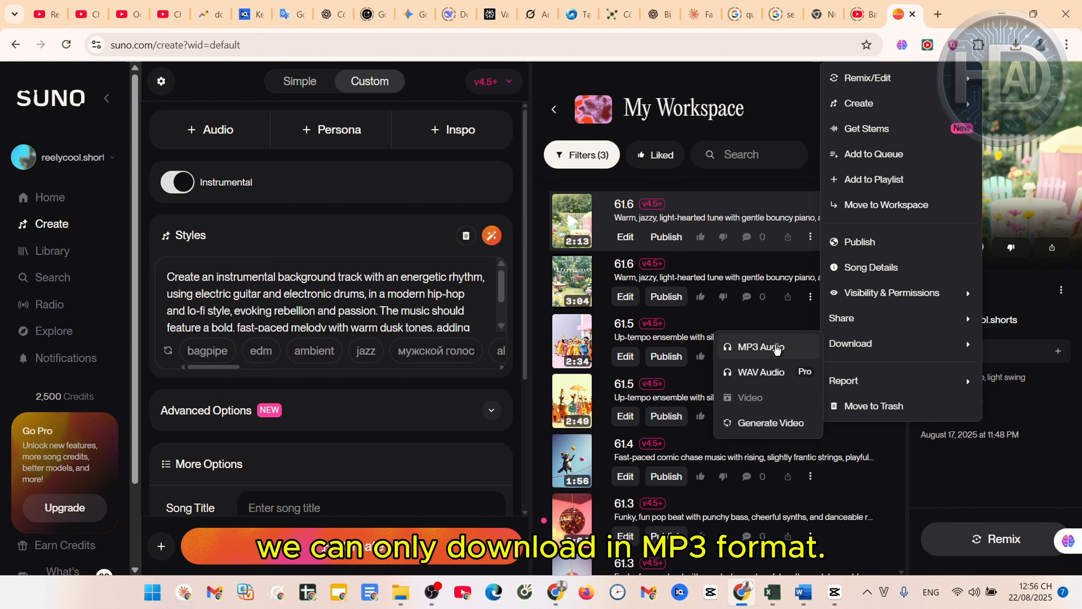
click(965, 11)
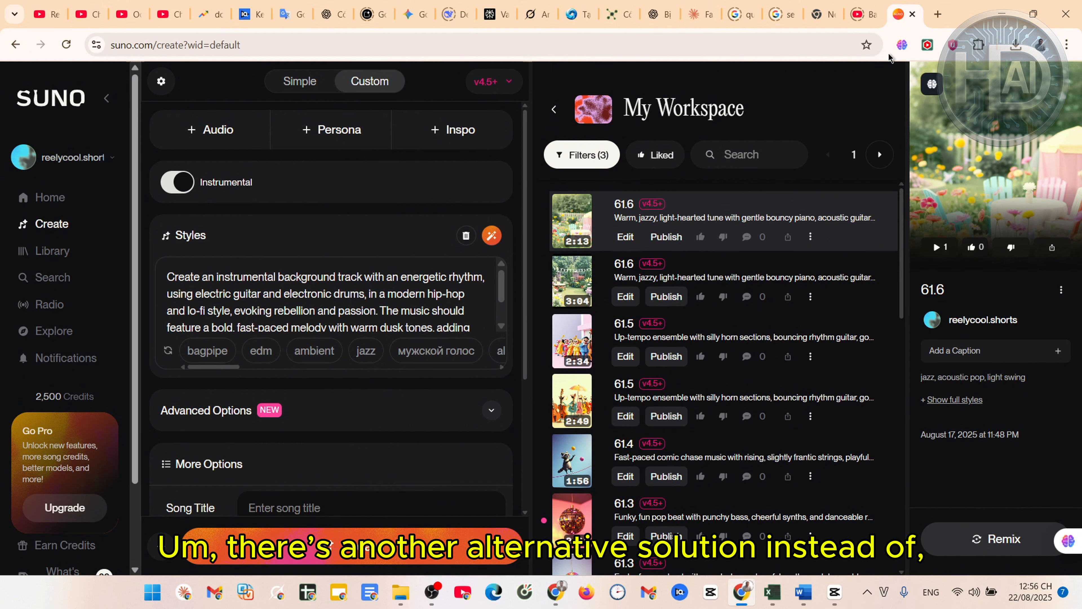
click(824, 596)
Select the Spray "Shushu" clip on the timeline to show its Basic audio settings
scroll(478, 463, down, 2)
scroll(858, 500, up, 2)
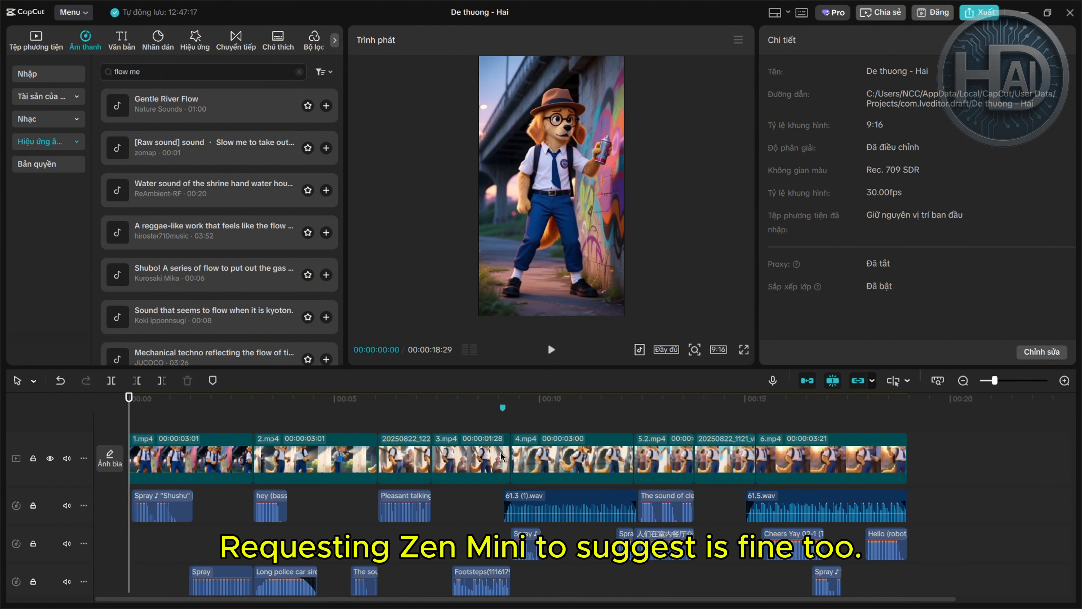
scroll(562, 456, up, 1)
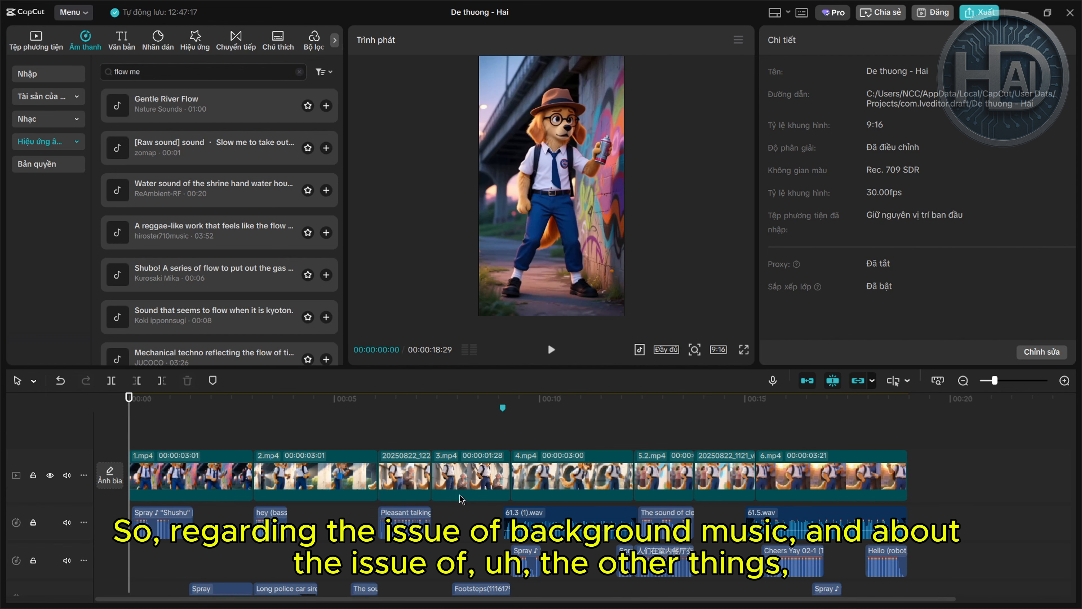
scroll(462, 499, down, 2)
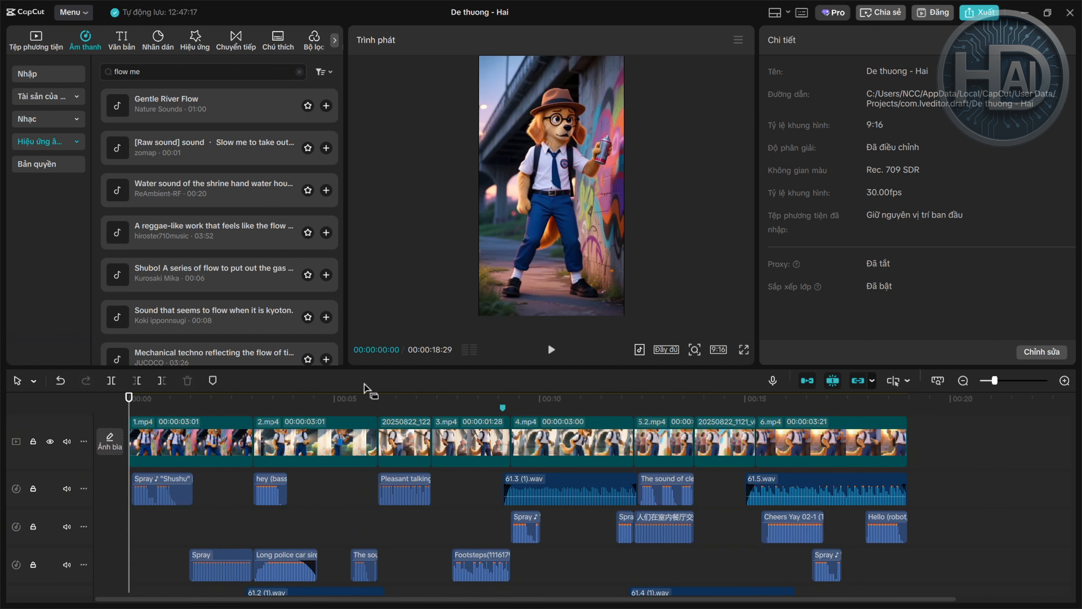
scroll(315, 454, up, 2)
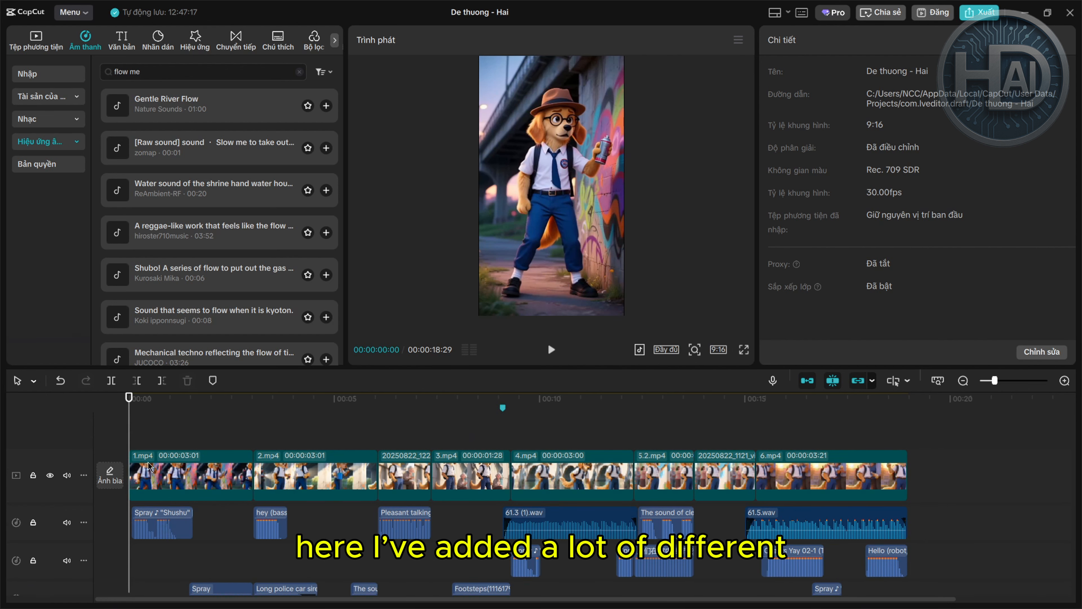
click(158, 523)
scroll(205, 563, down, 3)
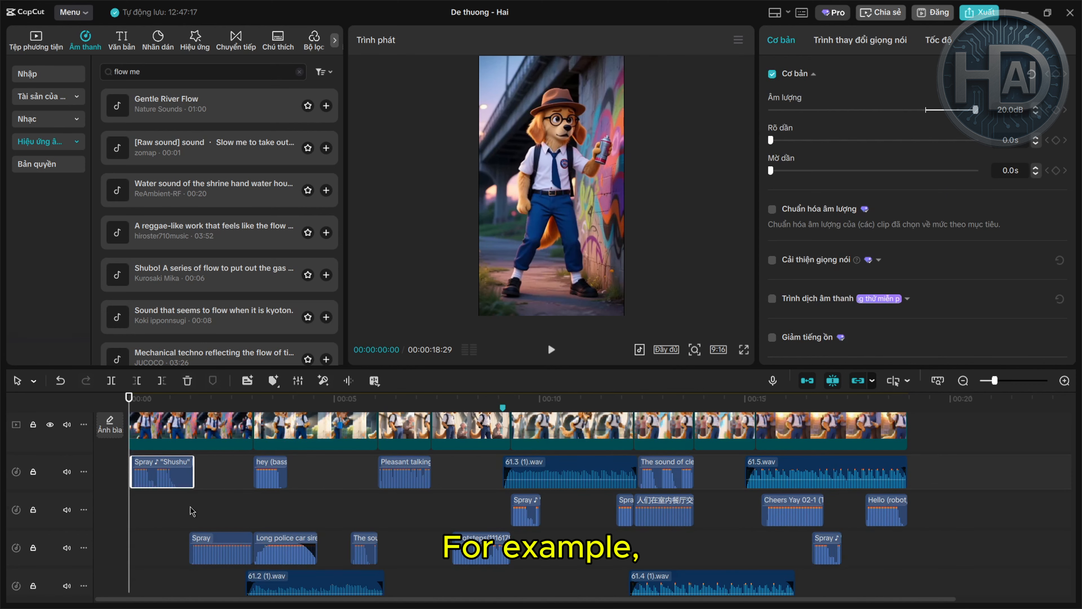
Preview the opening with a pause and resume, stopping at about 00:00:02:10 to hear the spray sound
scroll(192, 511, up, 1)
click(560, 350)
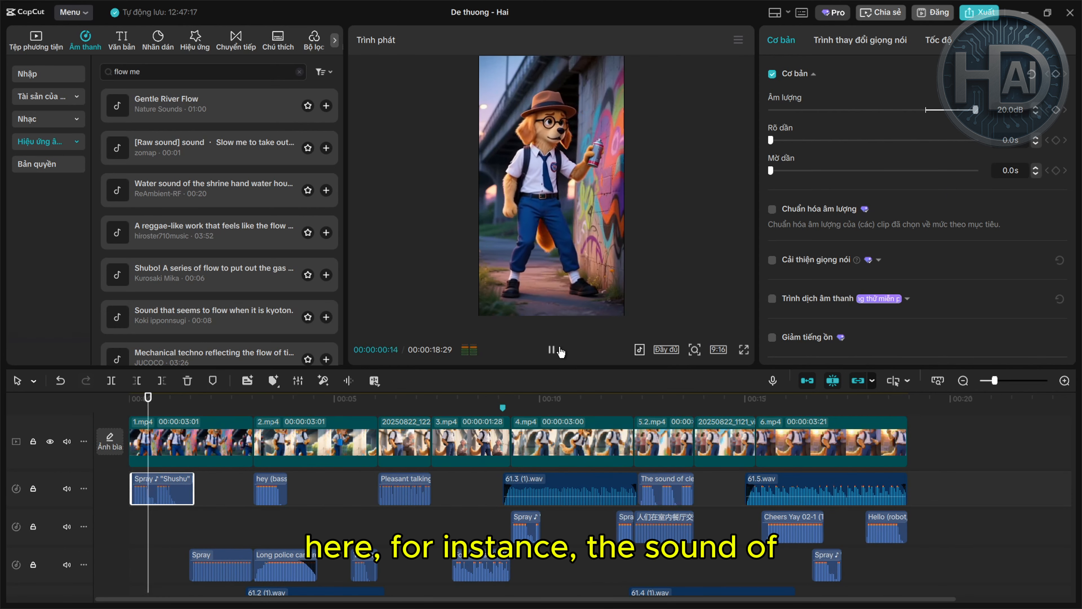
click(558, 352)
click(556, 351)
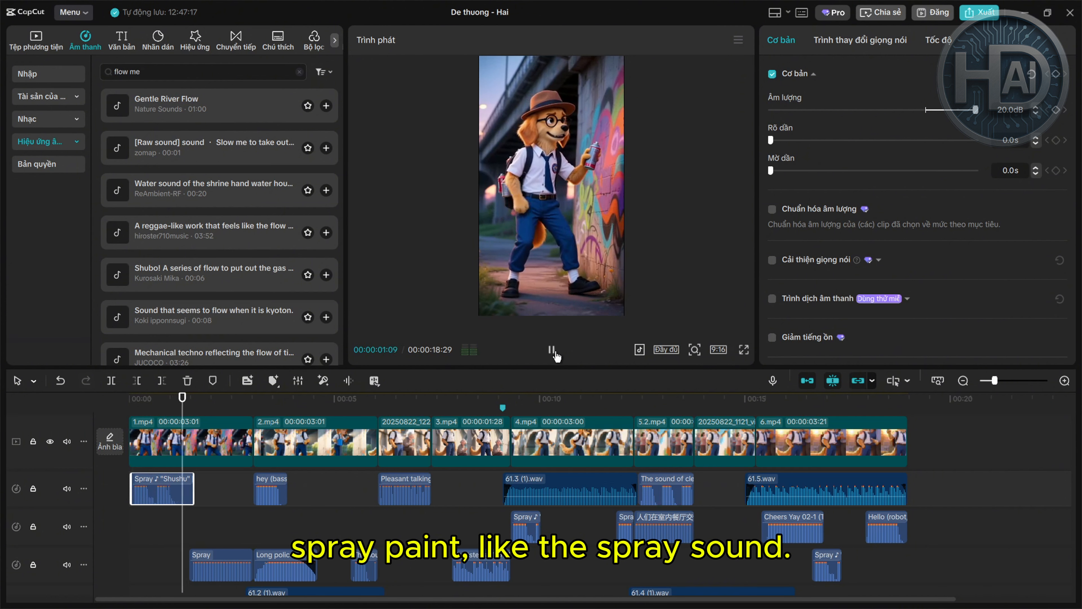
click(552, 357)
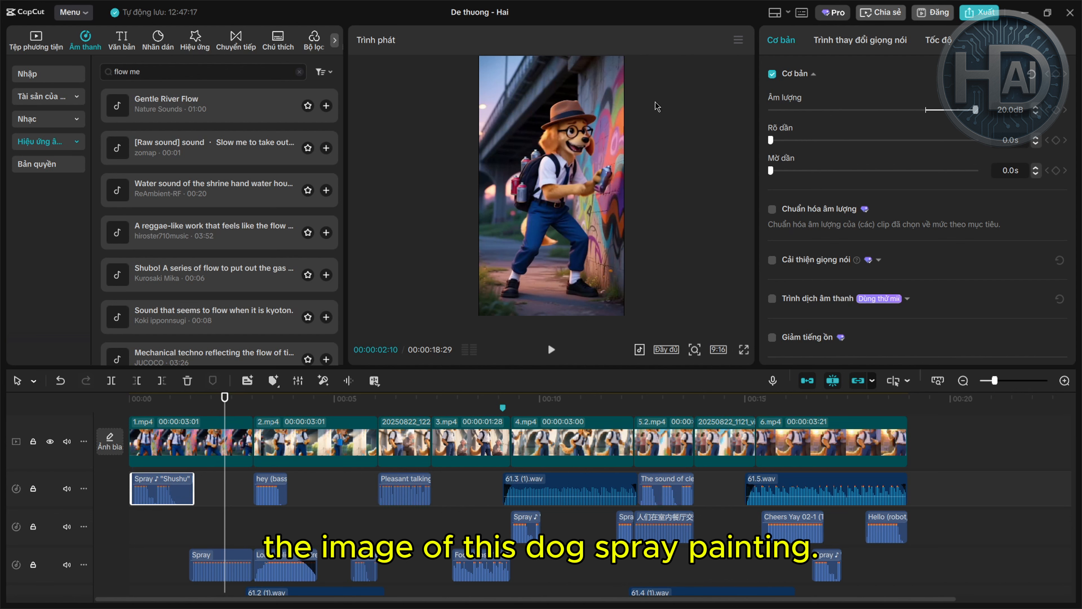
Search the sound effects for 'spray' and preview the Spraying and Spray (spray spray) results
click(186, 71)
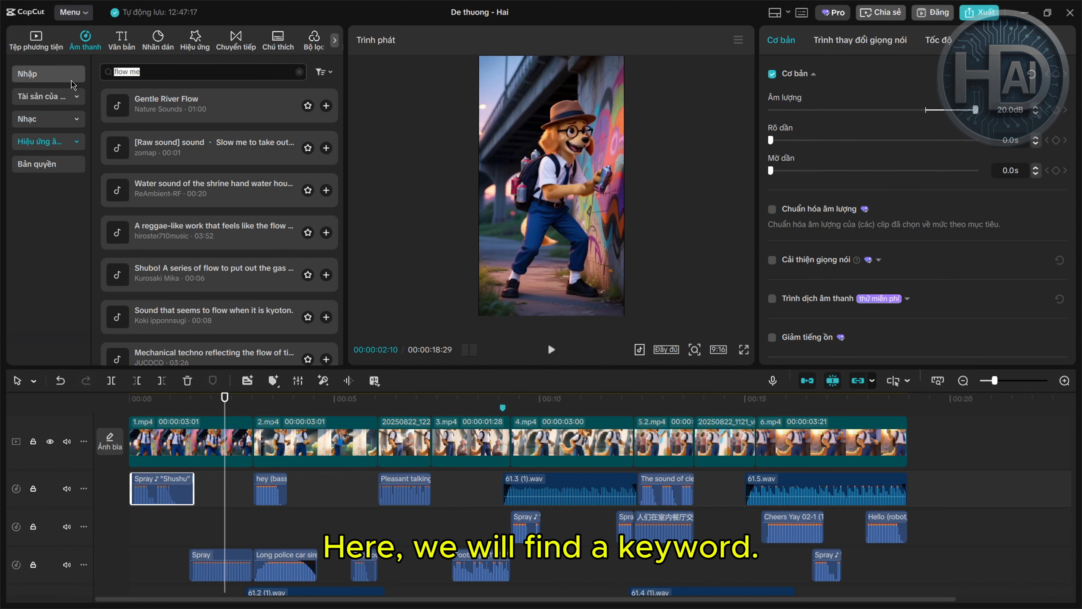
text(s)
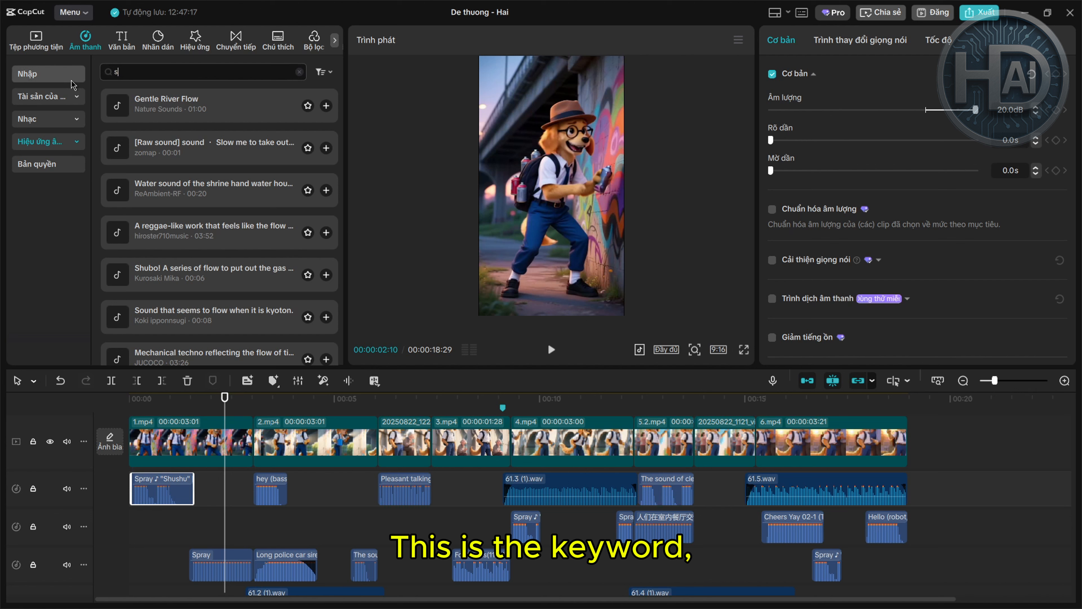
text(pray)
key(Return)
click(212, 232)
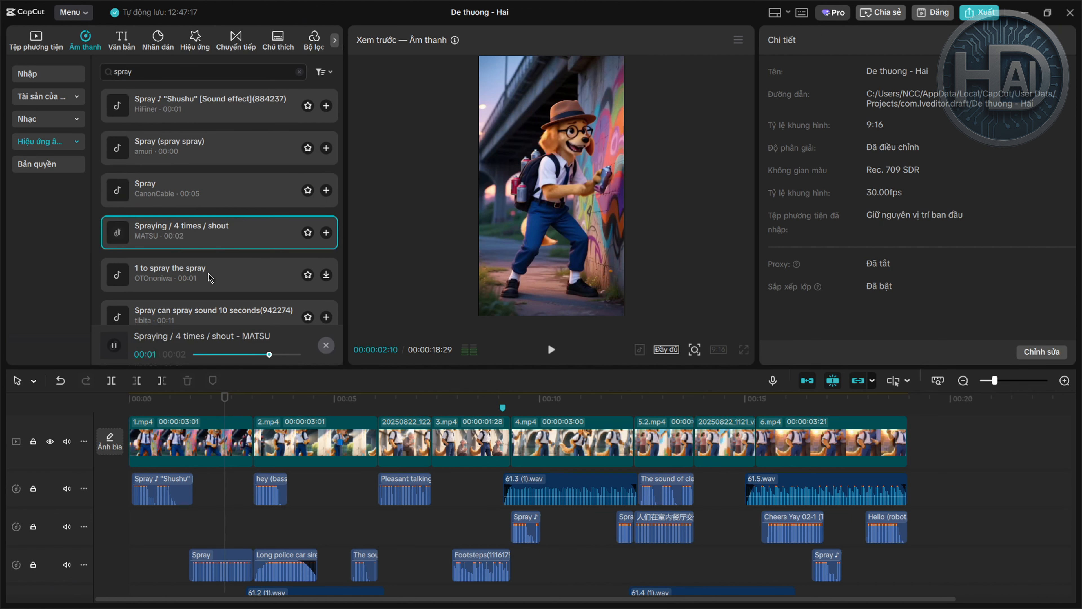
click(188, 142)
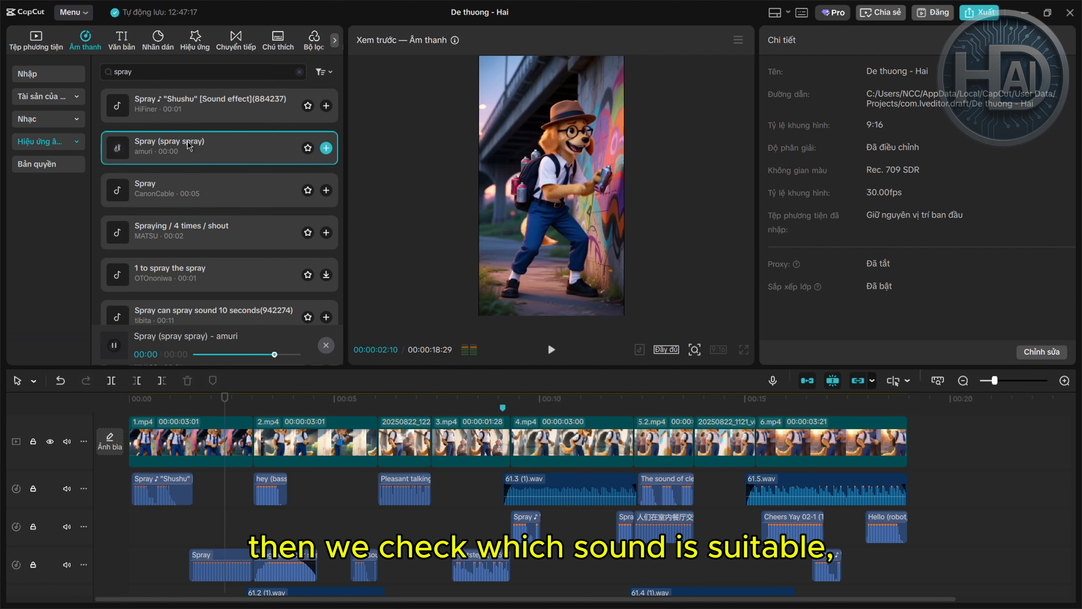
Try the Spray (spray spray) sound on the timeline, delete it, and scrub ahead to the subscribe-wall scene
mouse_move(187, 140)
mouse_down()
mouse_move(317, 489)
mouse_move(178, 514)
mouse_move(217, 500)
mouse_up()
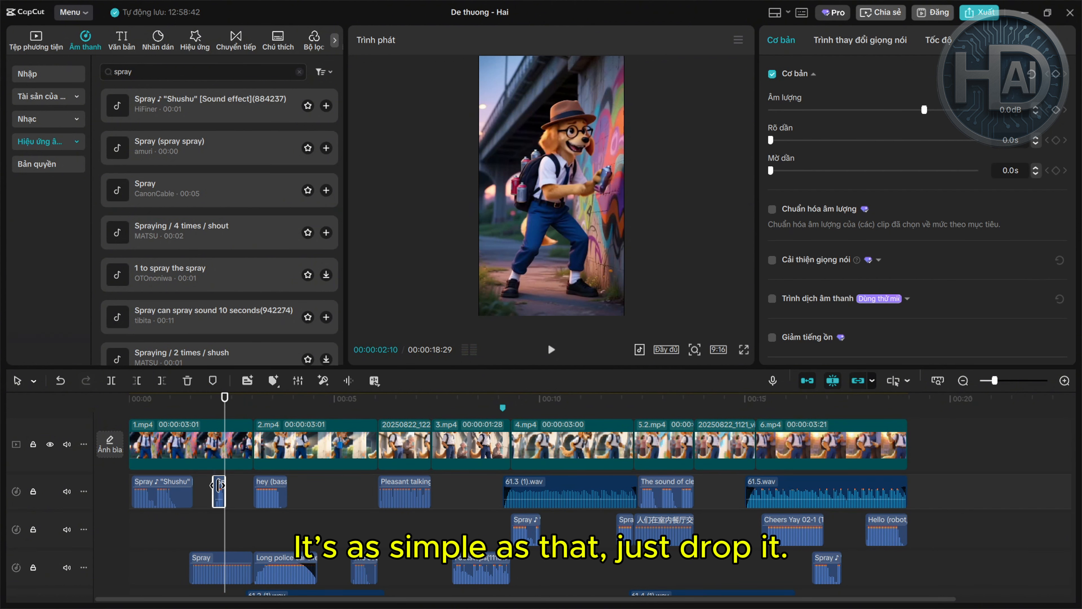
key(Delete)
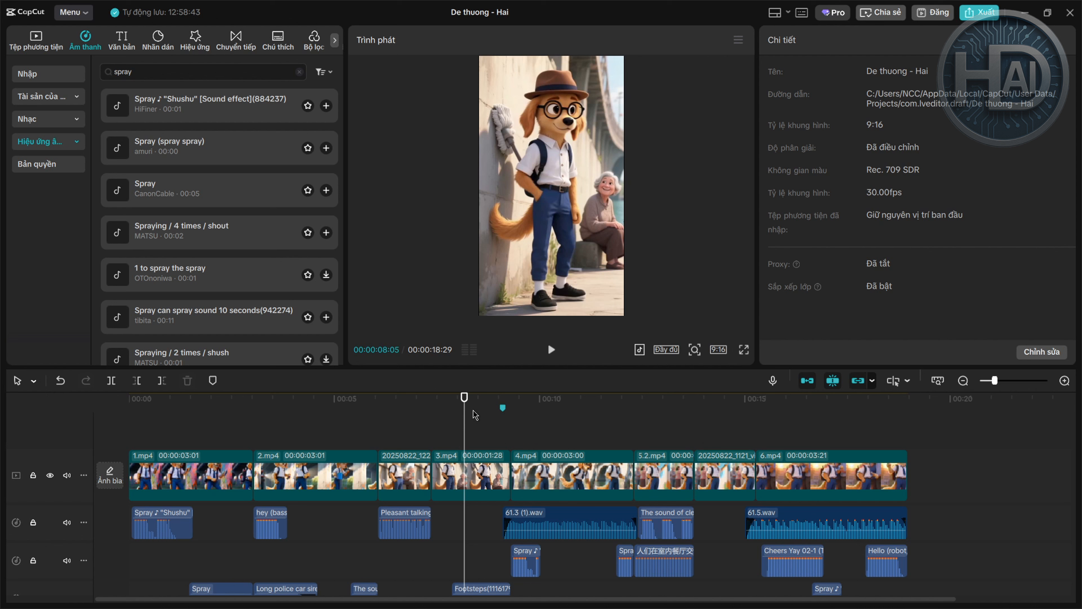
mouse_move(466, 413)
mouse_down()
mouse_move(430, 416)
mouse_move(508, 421)
mouse_move(426, 421)
mouse_move(510, 426)
mouse_move(430, 421)
mouse_move(449, 428)
mouse_up()
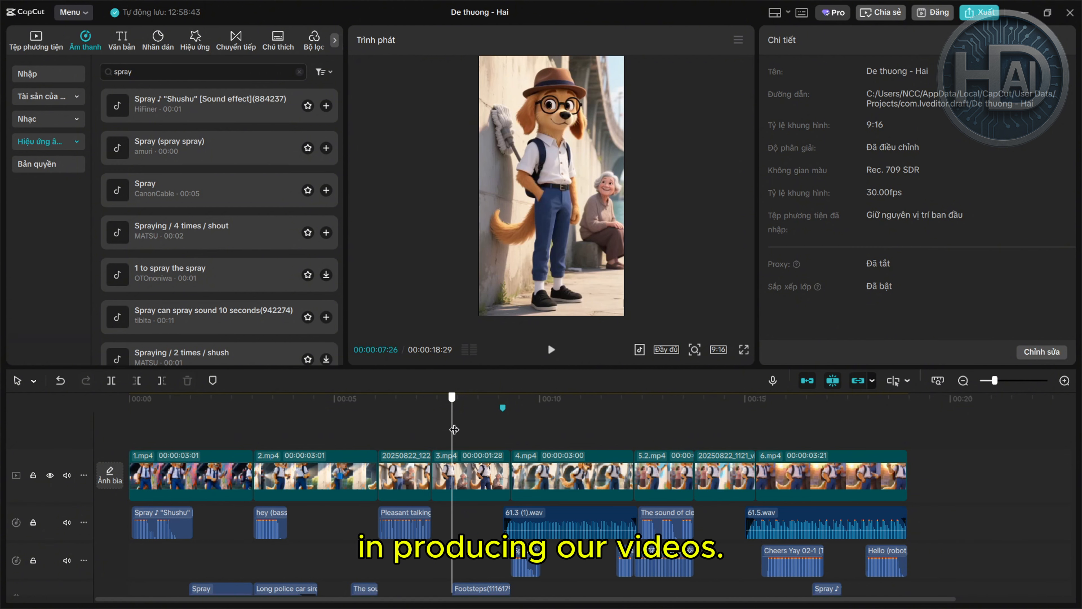
drag(454, 430, 703, 421)
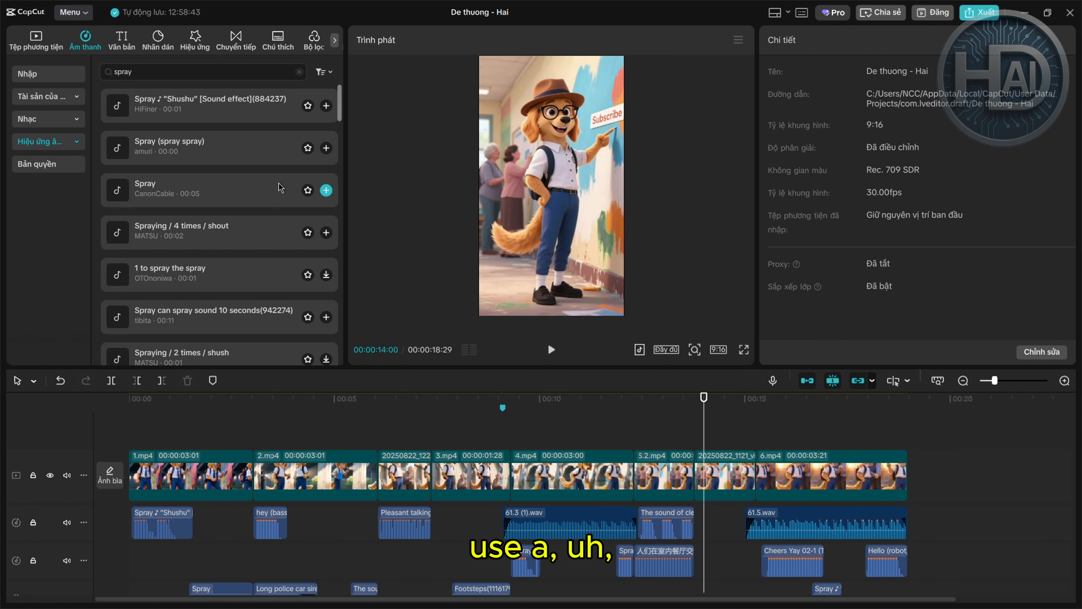
Select the subscribe-wall clip and generate a lip-sync with the text 'Flow me'
click(725, 473)
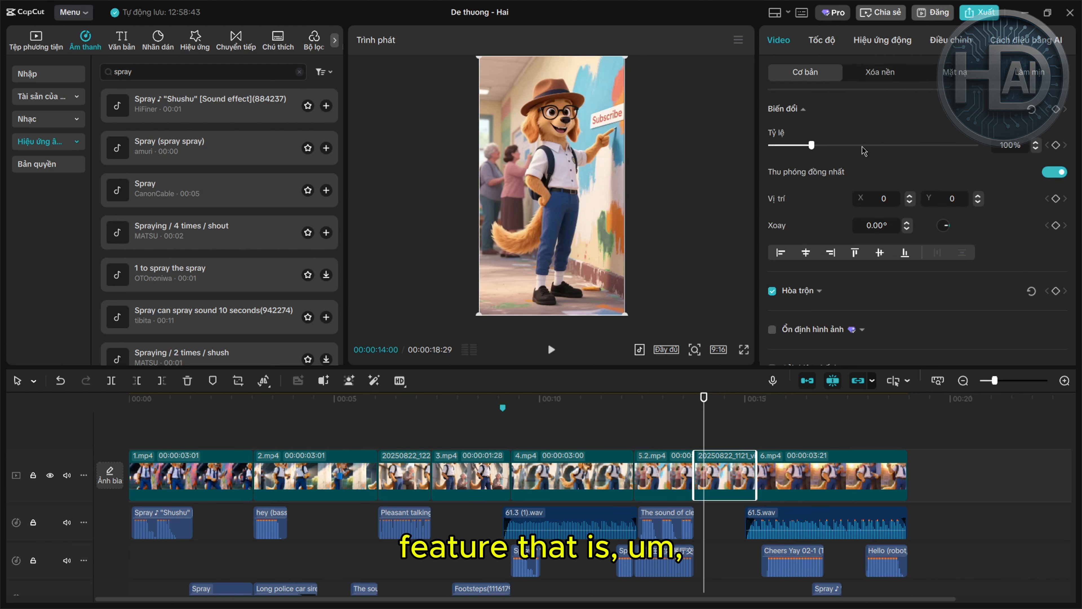
scroll(975, 298, down, 10)
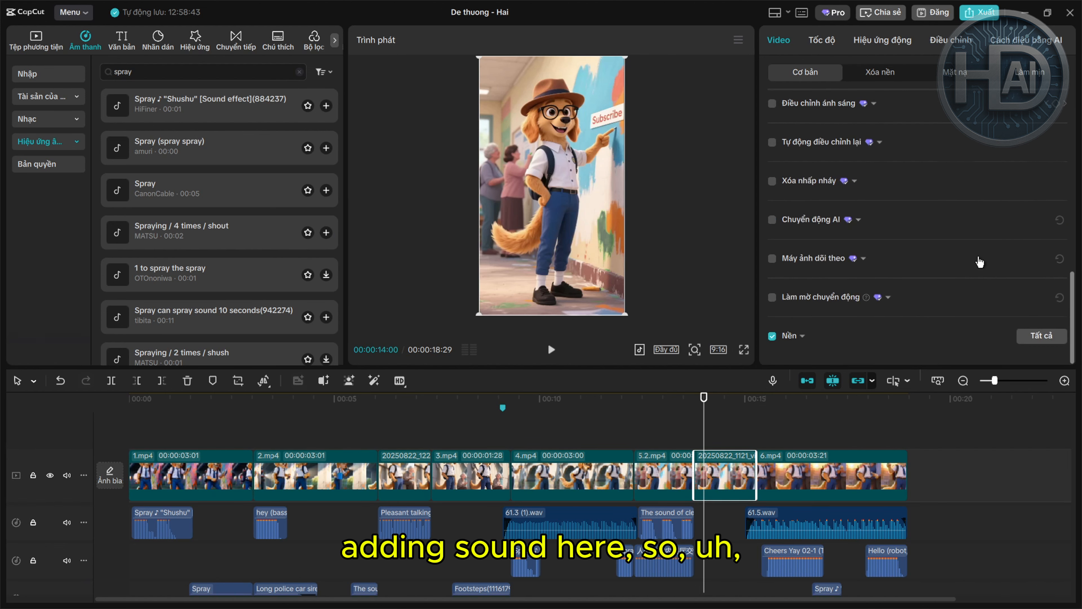
scroll(951, 219, up, 6)
scroll(949, 218, up, 3)
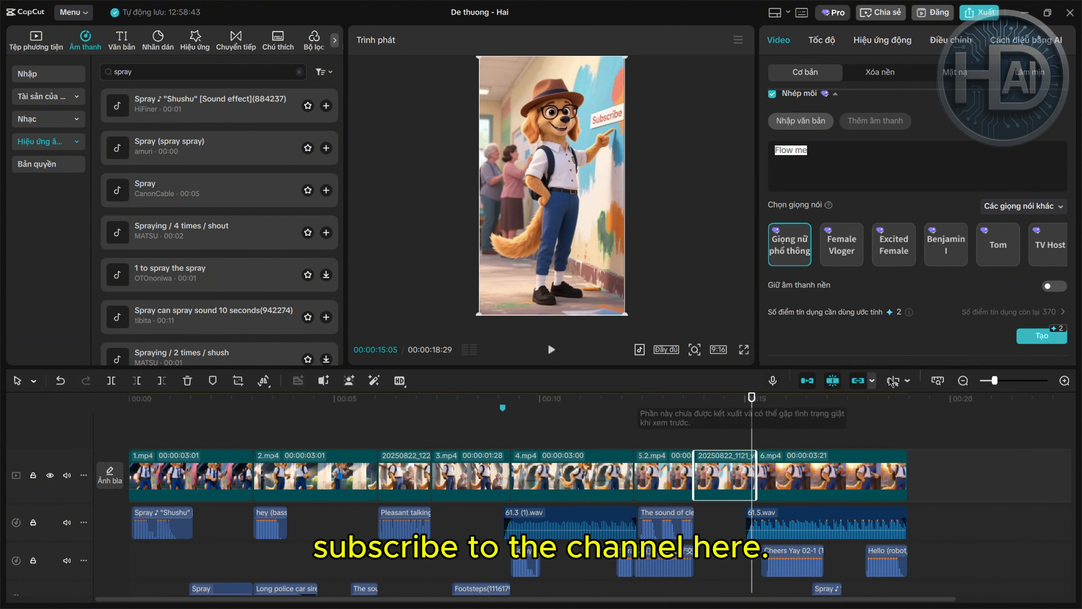
click(1040, 336)
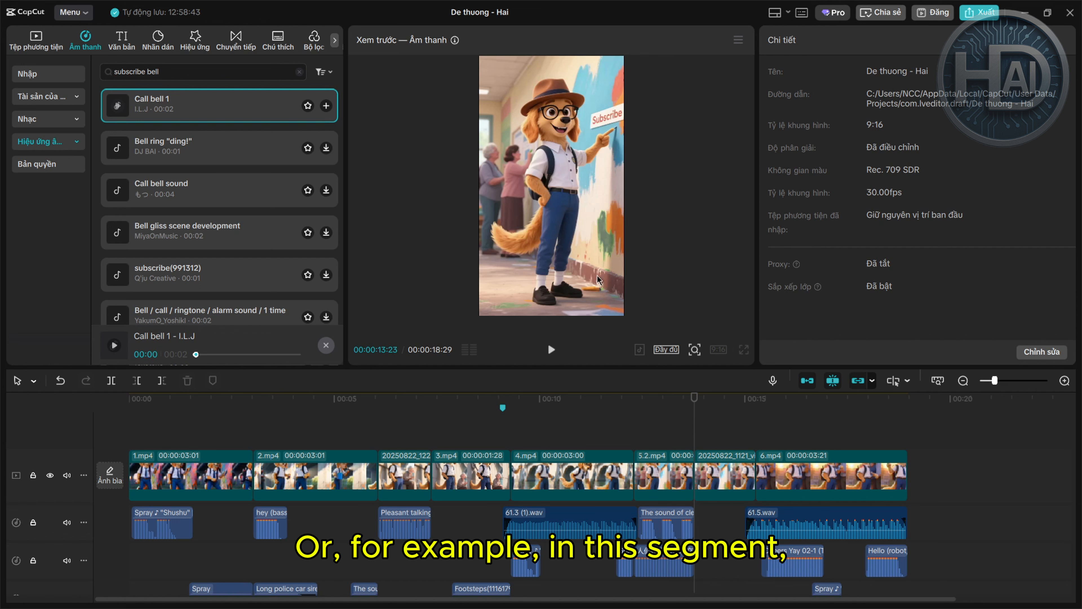
Scrub to around 13 seconds and search the sound effects for 'sub'
mouse_move(697, 413)
mouse_down()
mouse_move(744, 410)
mouse_move(689, 408)
mouse_move(752, 410)
mouse_move(696, 400)
mouse_up()
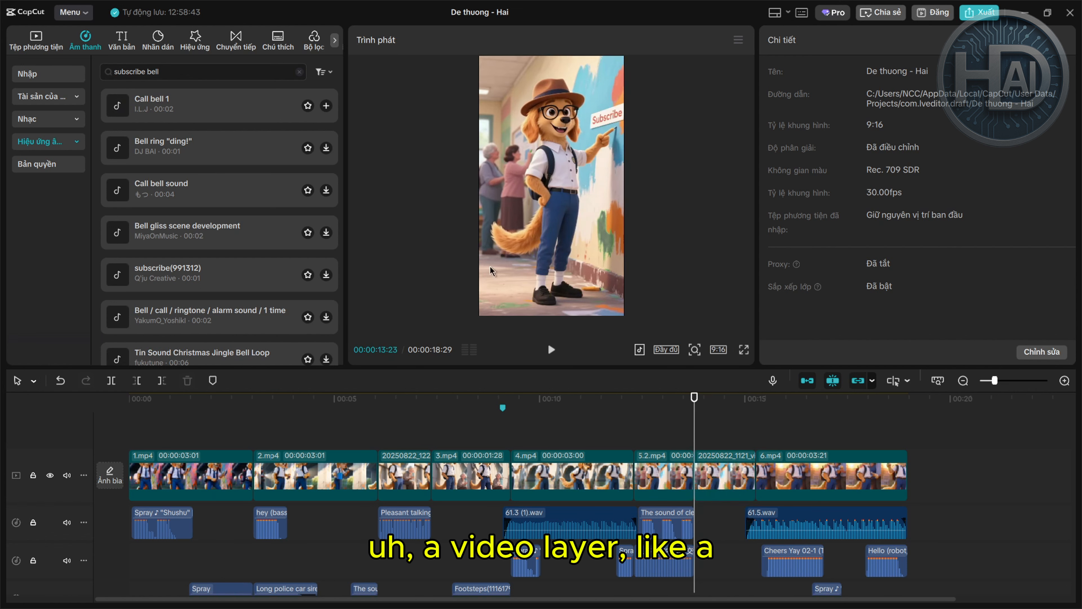
drag(178, 74, 110, 90)
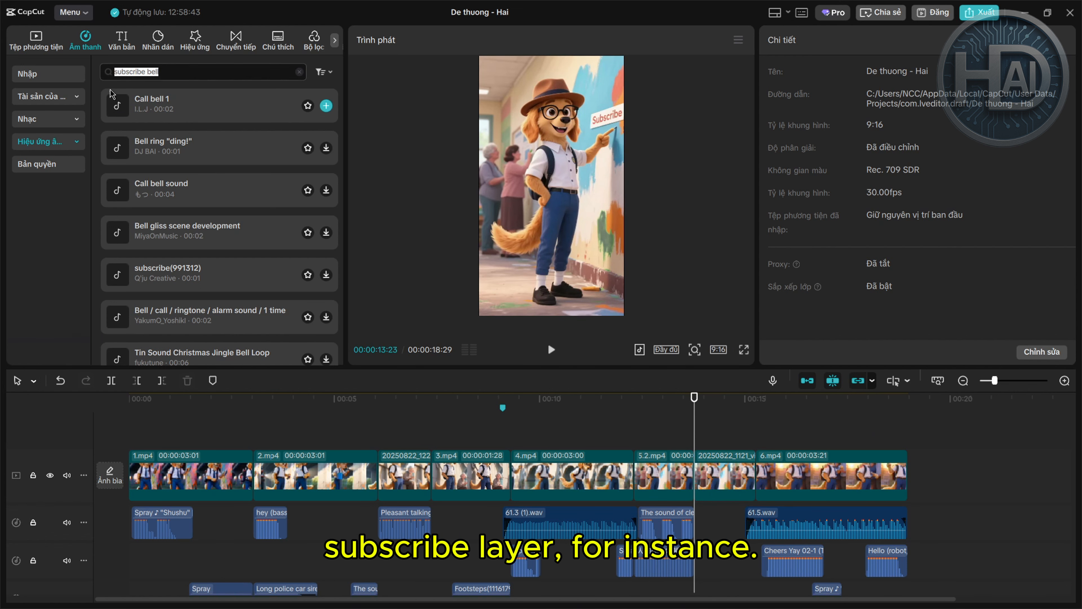
text(sub)
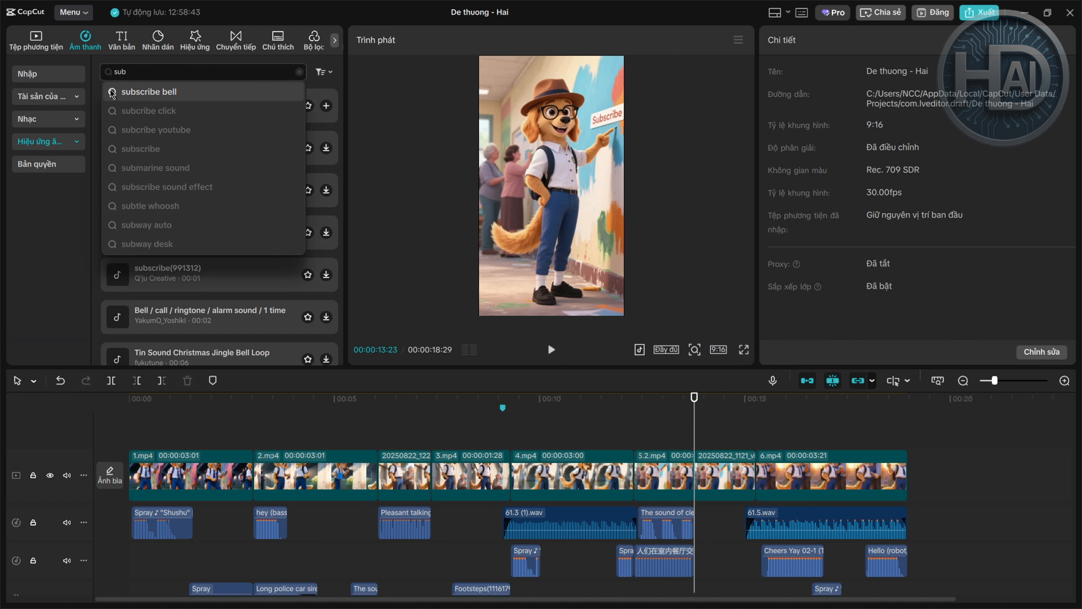
click(198, 149)
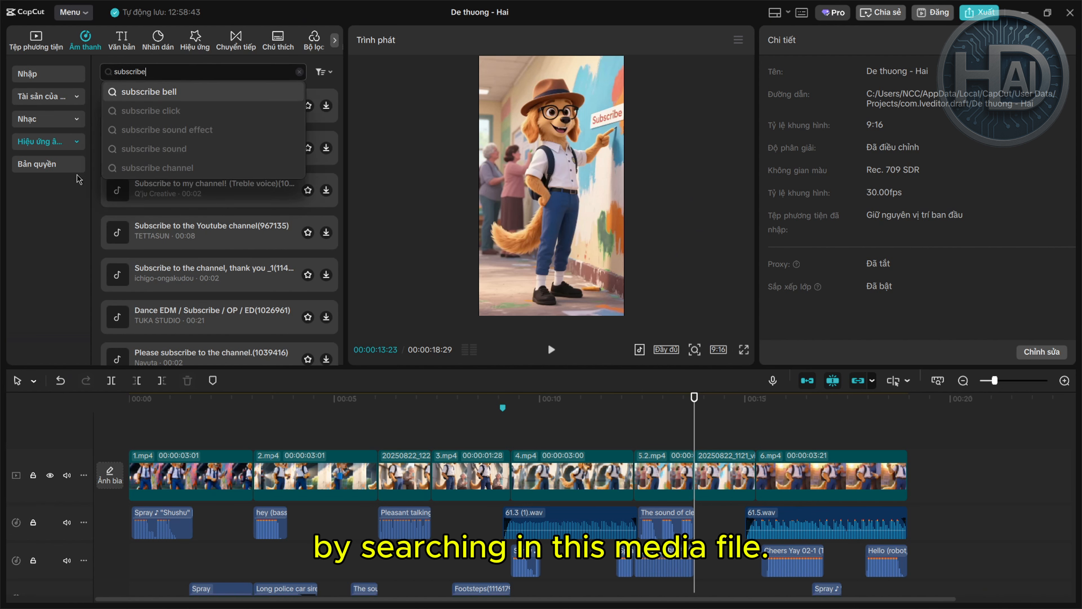
Add the Like Subscribe Bell button clip from the Library's Nền category on a track above the video
click(41, 72)
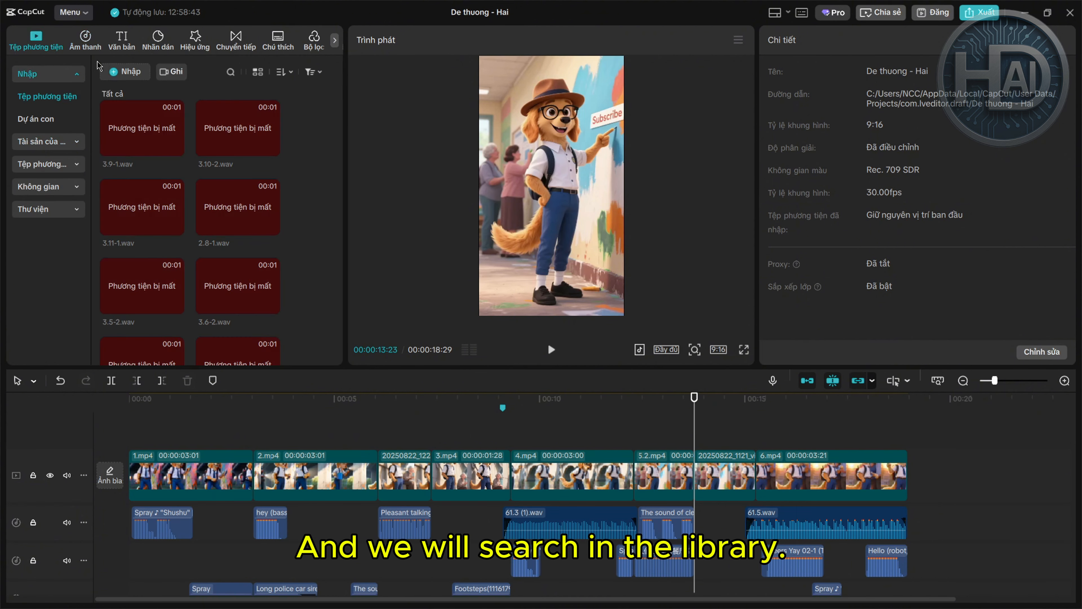
click(49, 209)
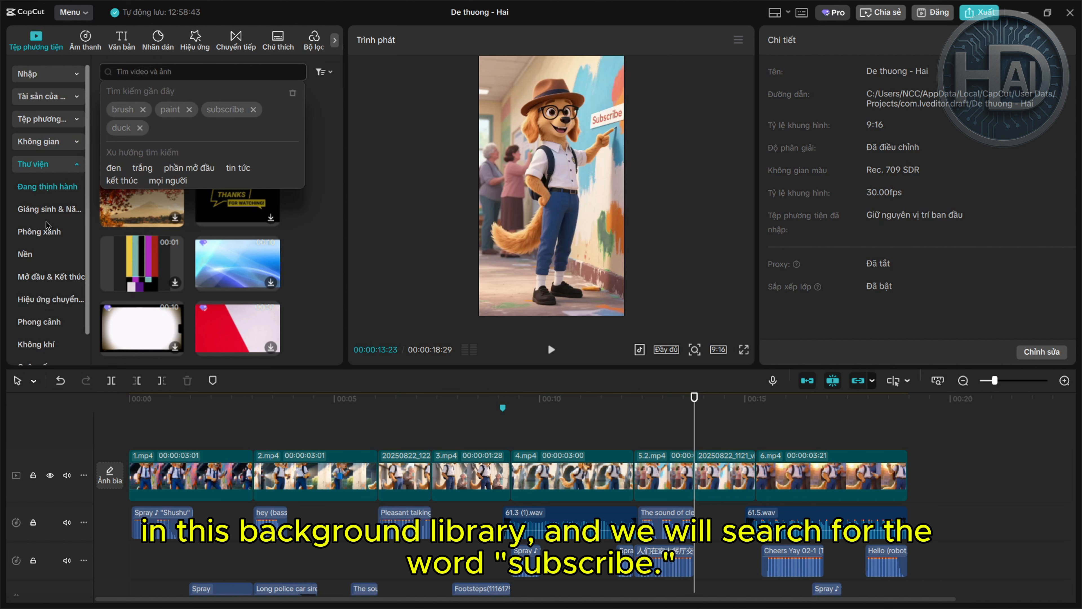
click(49, 251)
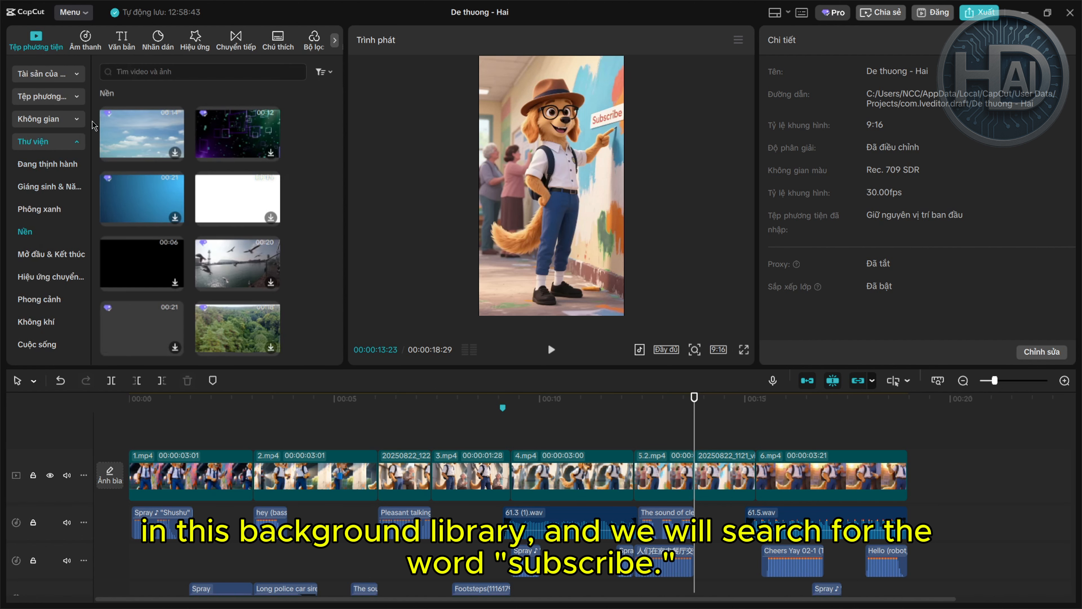
click(155, 73)
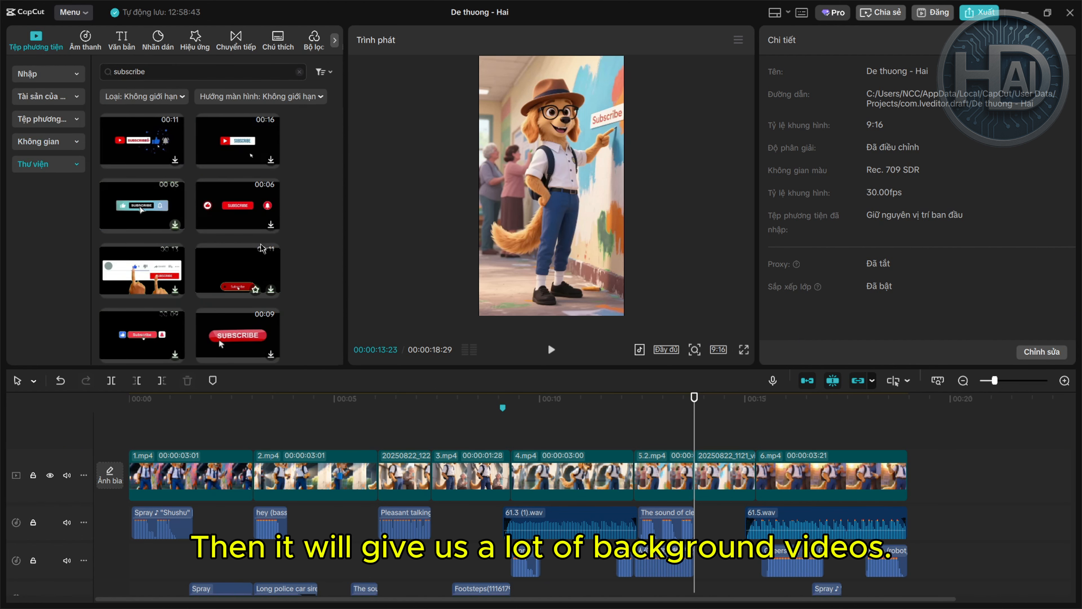
scroll(198, 212, down, 1)
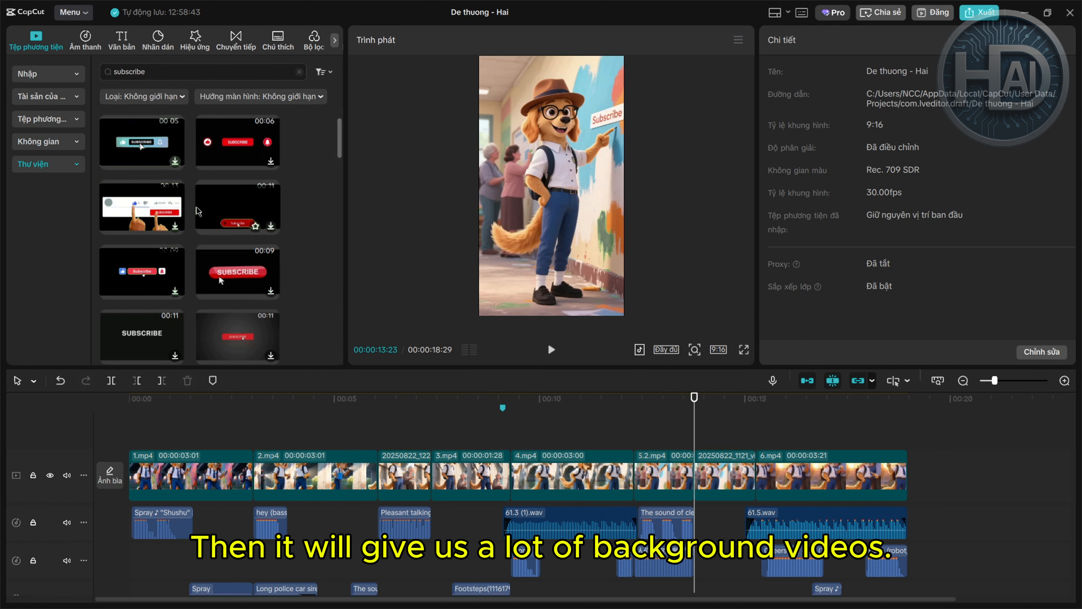
scroll(145, 278, down, 1)
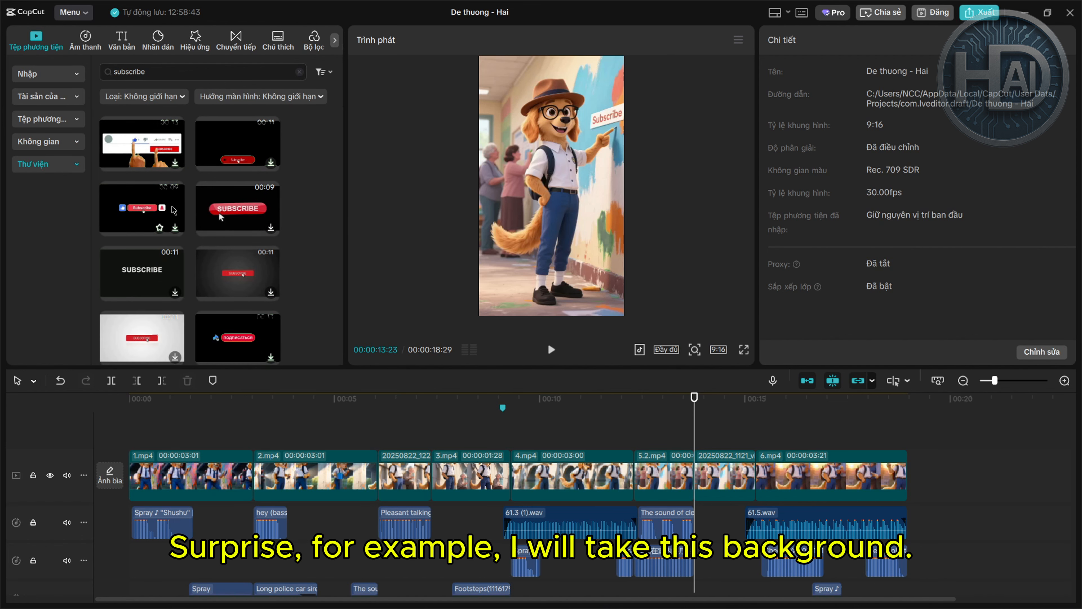
drag(174, 210, 629, 469)
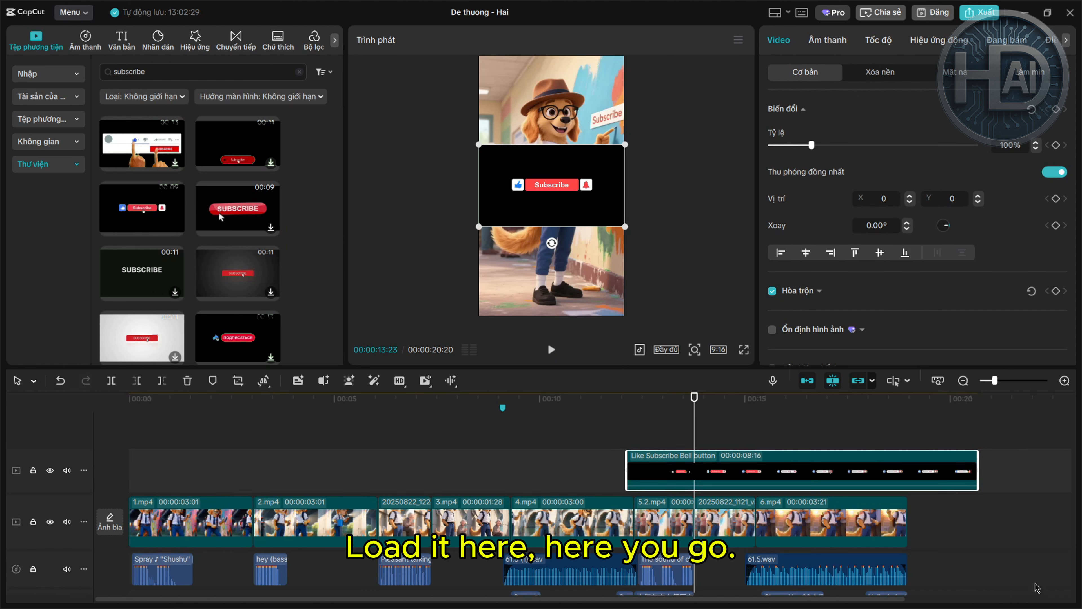
Trim the overlay's end and slide it earlier to start around 12 seconds
click(798, 452)
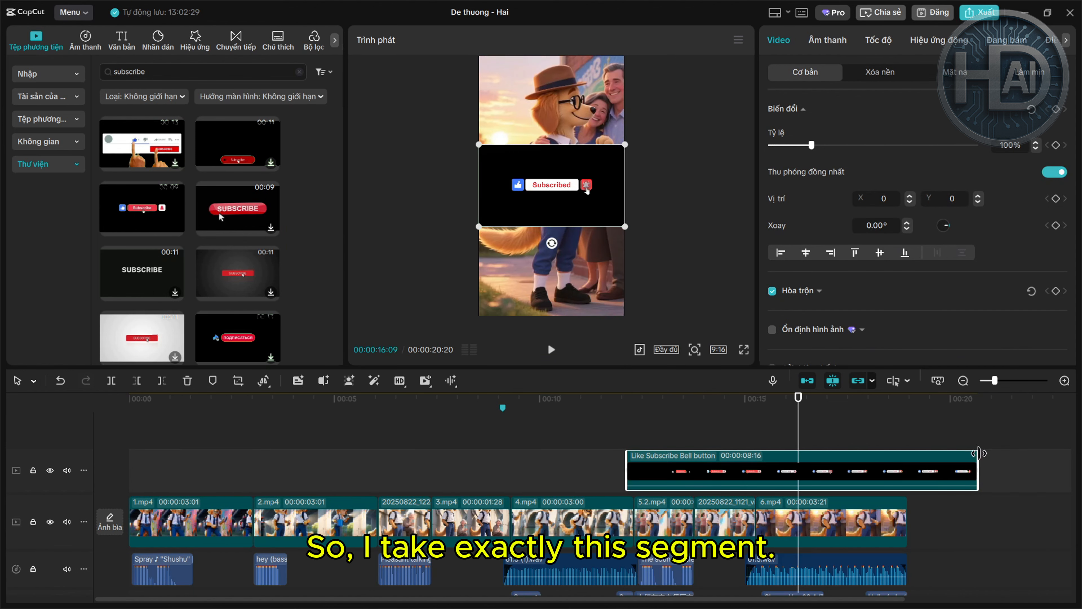
drag(979, 459, 885, 459)
drag(701, 443, 718, 443)
drag(628, 466, 682, 466)
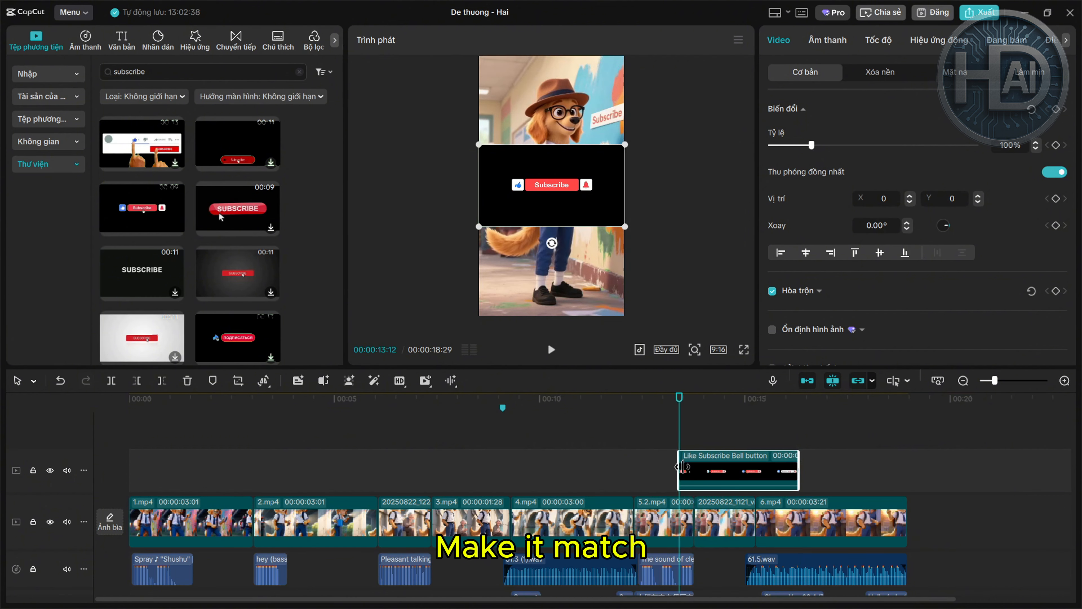
drag(754, 476, 711, 476)
click(648, 432)
Key out the subscribe overlay's black background using Phông xanh chroma key
click(637, 416)
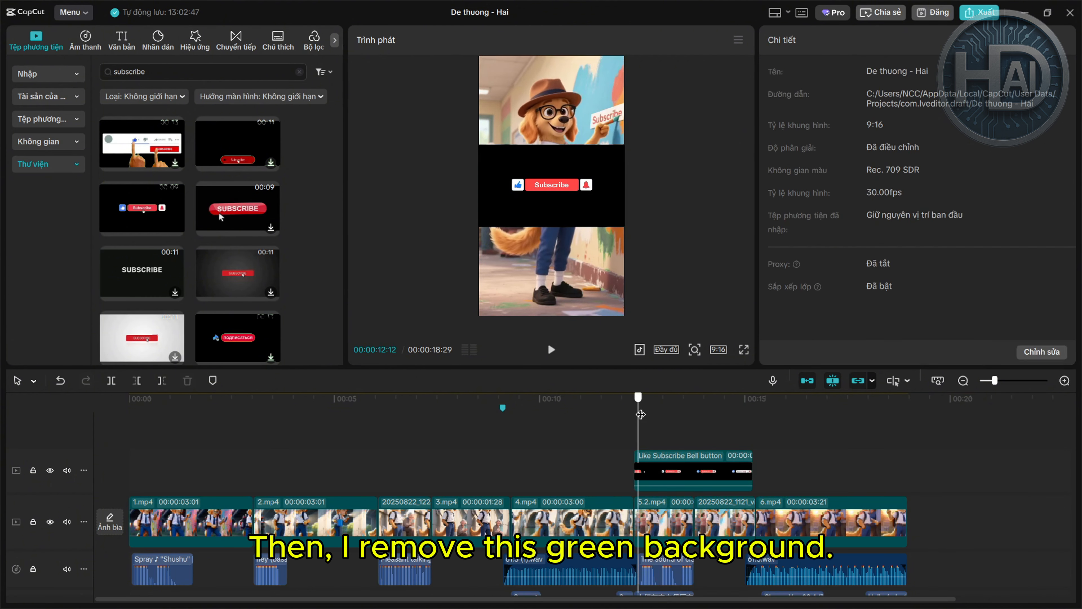
click(580, 224)
click(880, 72)
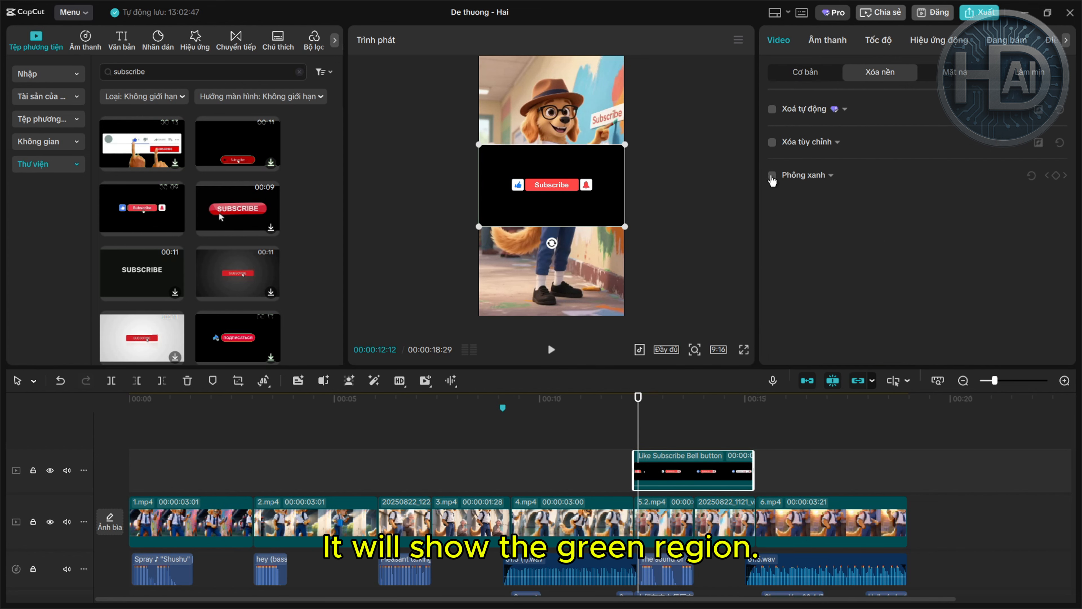
click(772, 174)
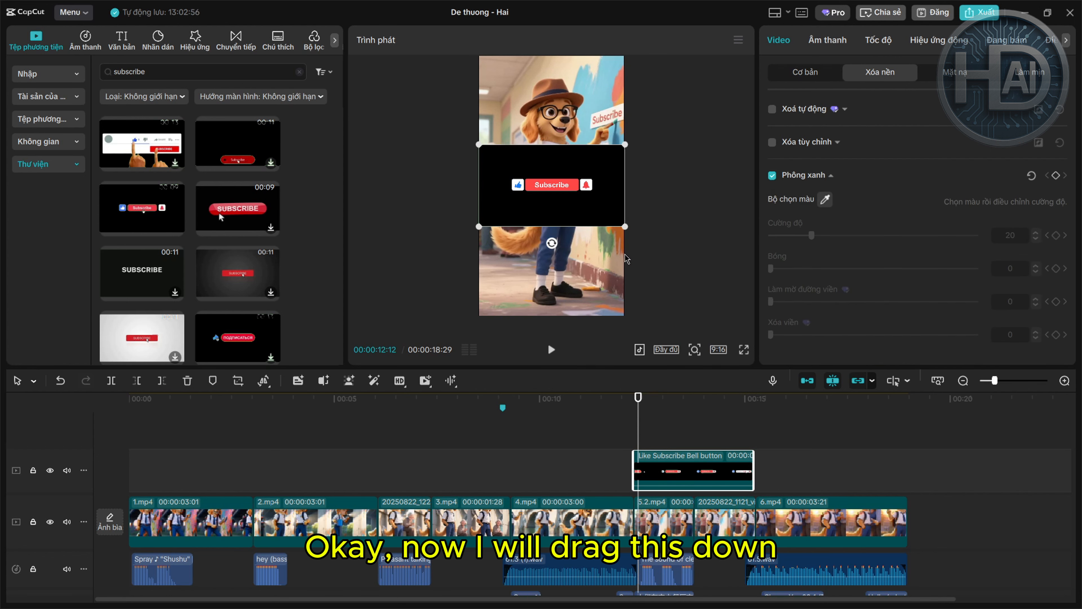
click(826, 199)
click(610, 214)
Move the overlay lower and enlarge it, then add a mouse-click sound under its start
drag(558, 188, 557, 276)
drag(624, 234, 675, 199)
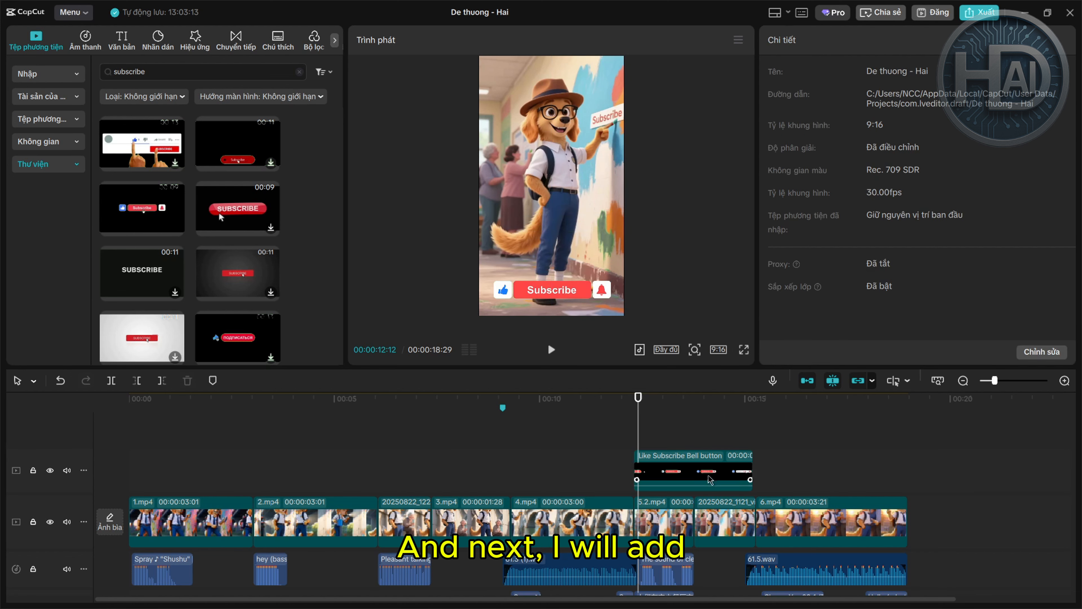
click(710, 480)
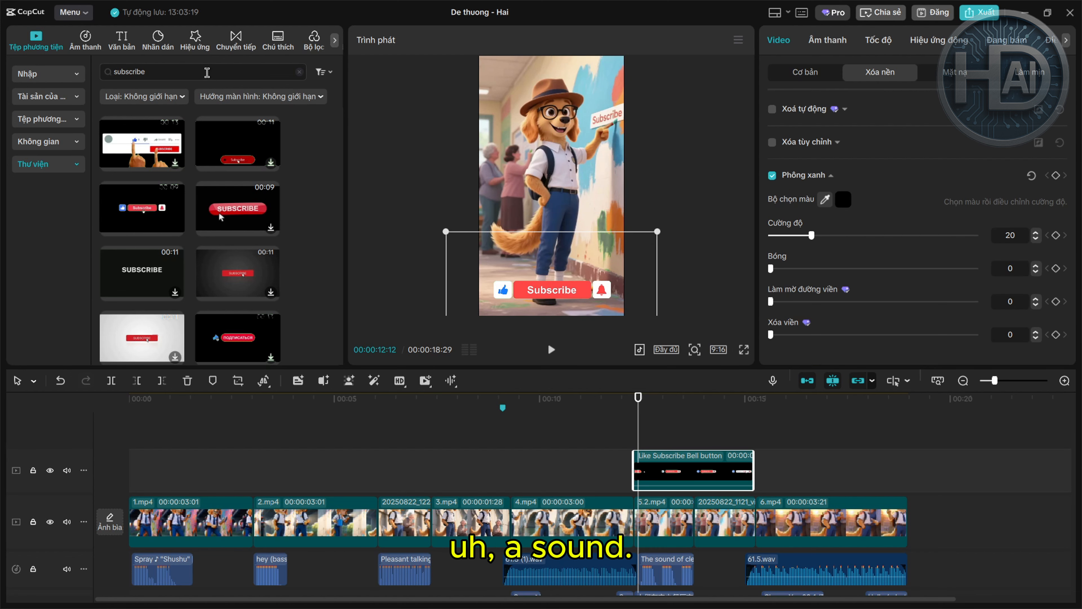
click(205, 73)
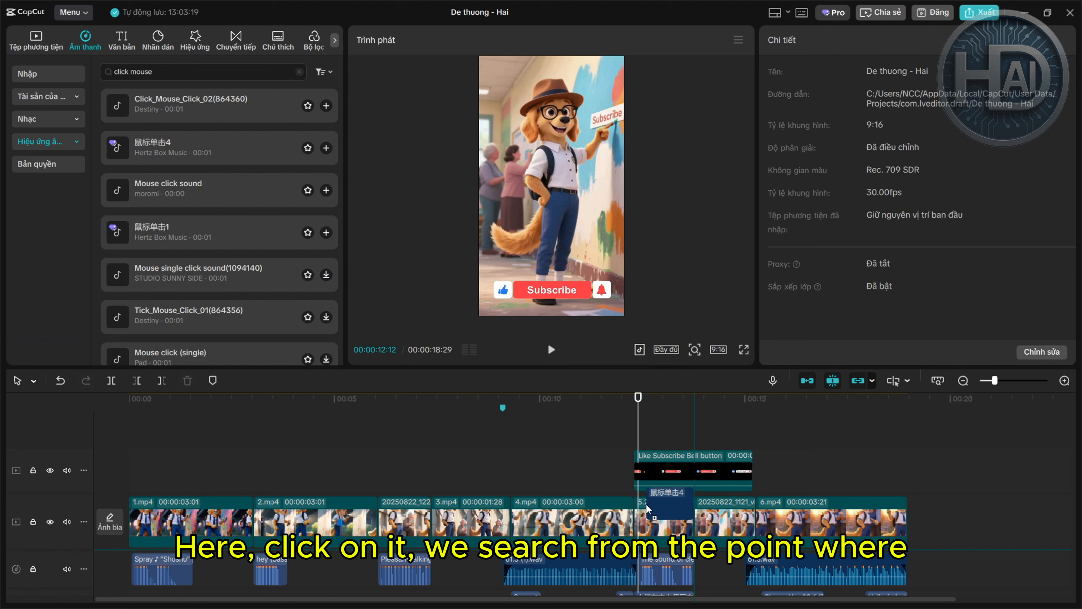
drag(646, 504, 646, 571)
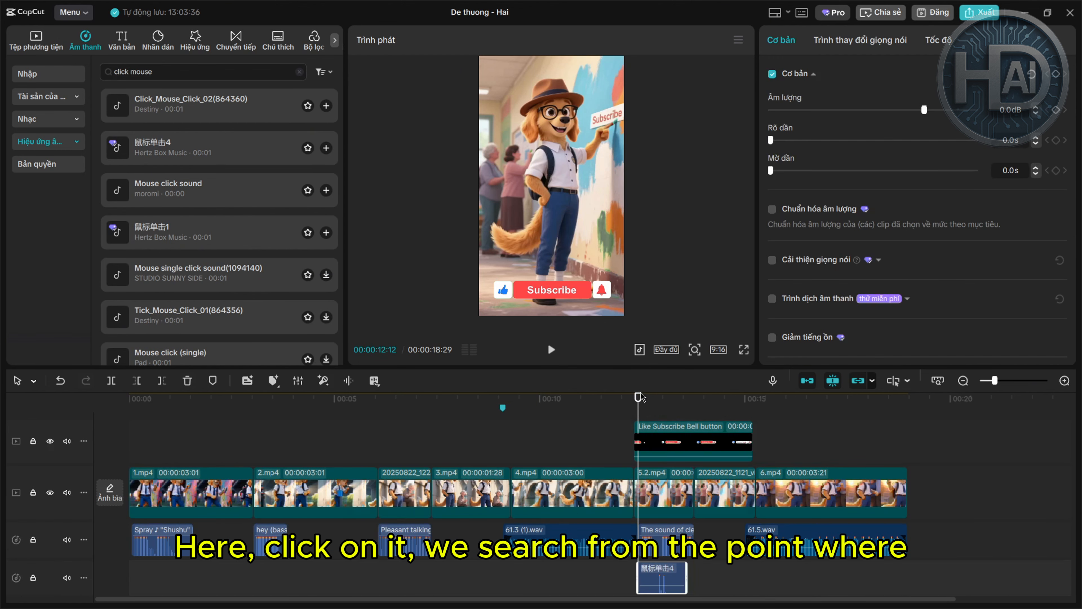
Raise the click sound to 20 dB and align it with the playhead around 13 seconds
drag(638, 407, 676, 410)
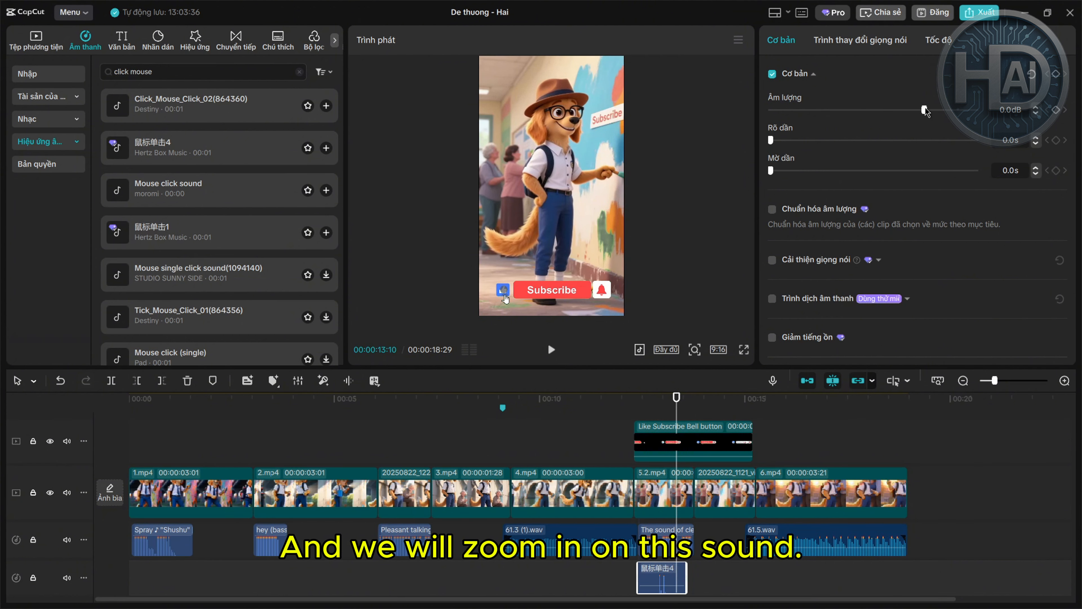
drag(925, 111, 975, 110)
drag(654, 582, 686, 574)
drag(697, 404, 718, 410)
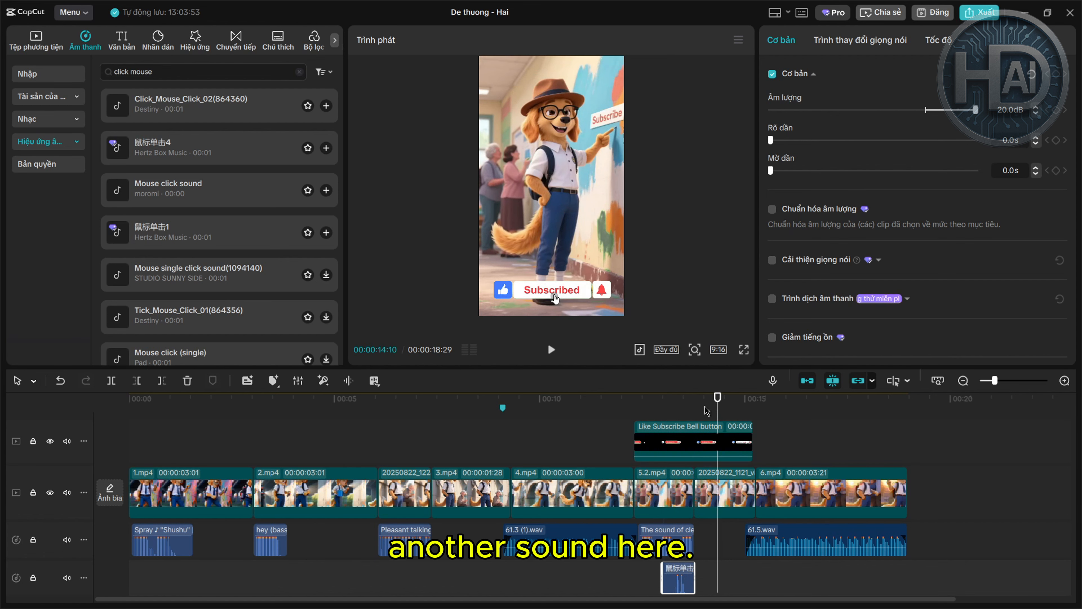
scroll(705, 411, down, 1)
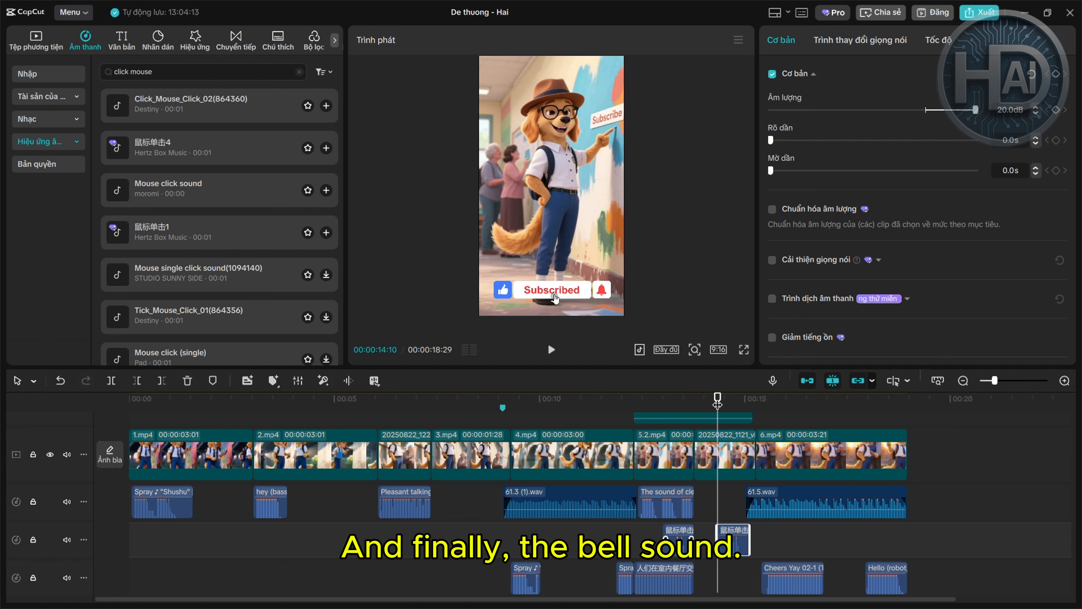
scroll(727, 412, up, 2)
Search 'bell ding' sounds, place Call bell 1 at the subscribe bell moment and trim its end
click(712, 431)
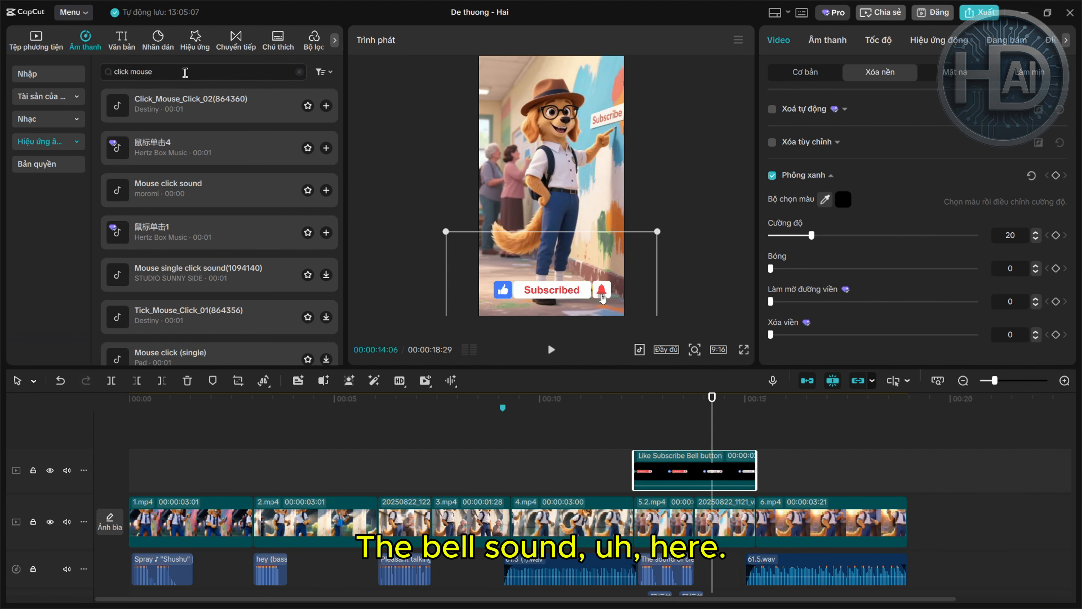
drag(195, 72, 108, 83)
text(be)
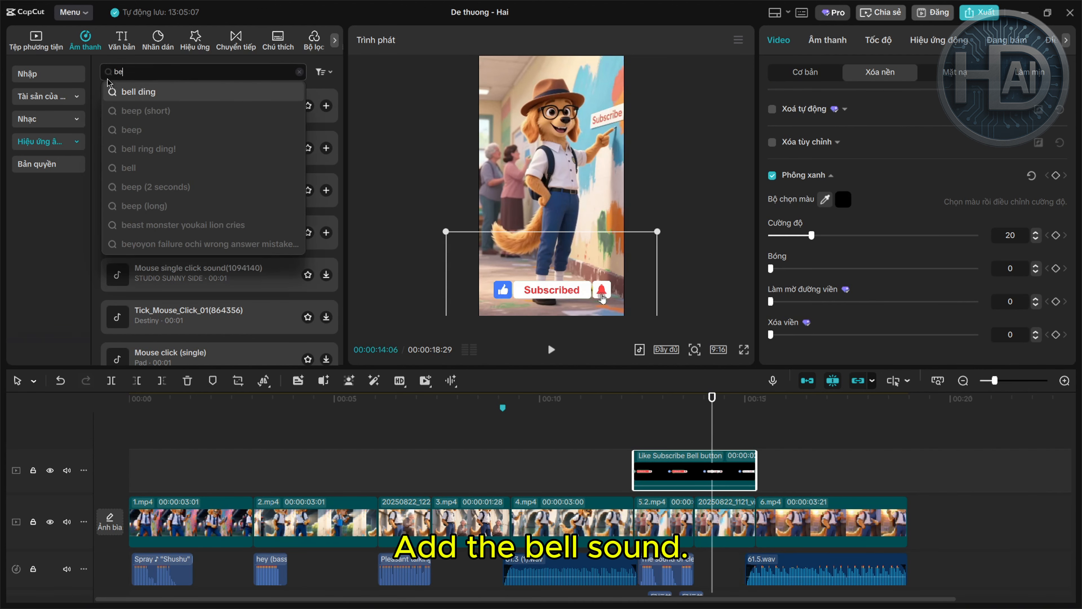
click(138, 92)
drag(154, 187, 730, 551)
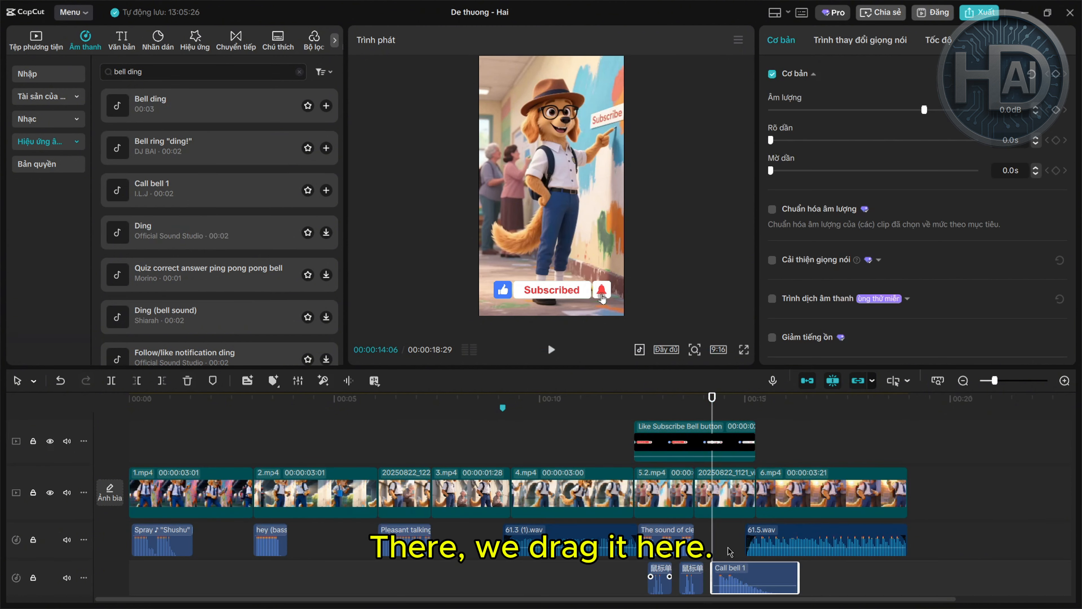
scroll(894, 535, down, 2)
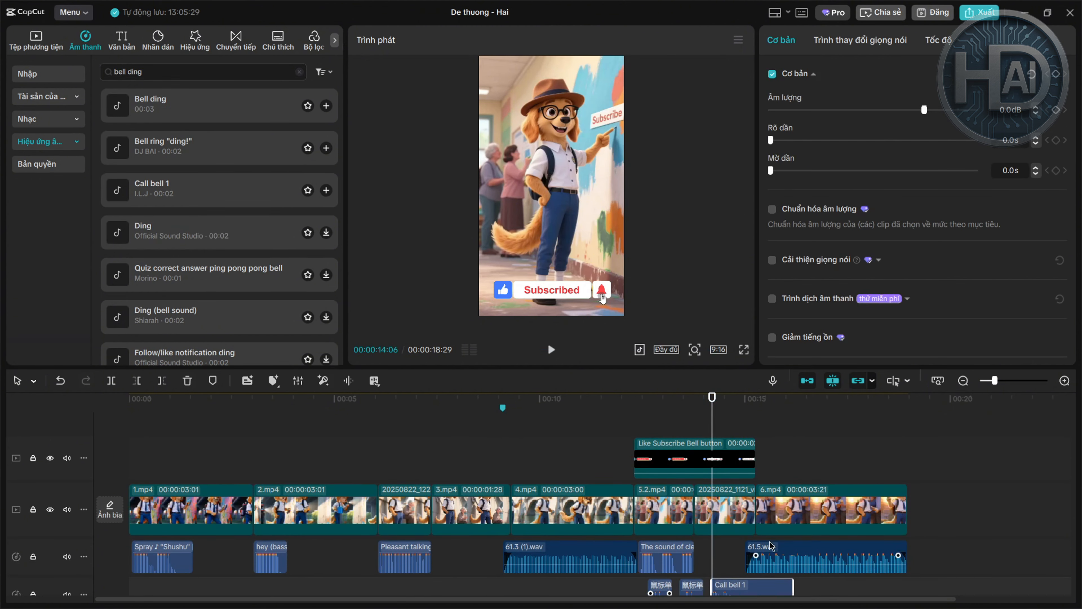
scroll(760, 554, down, 2)
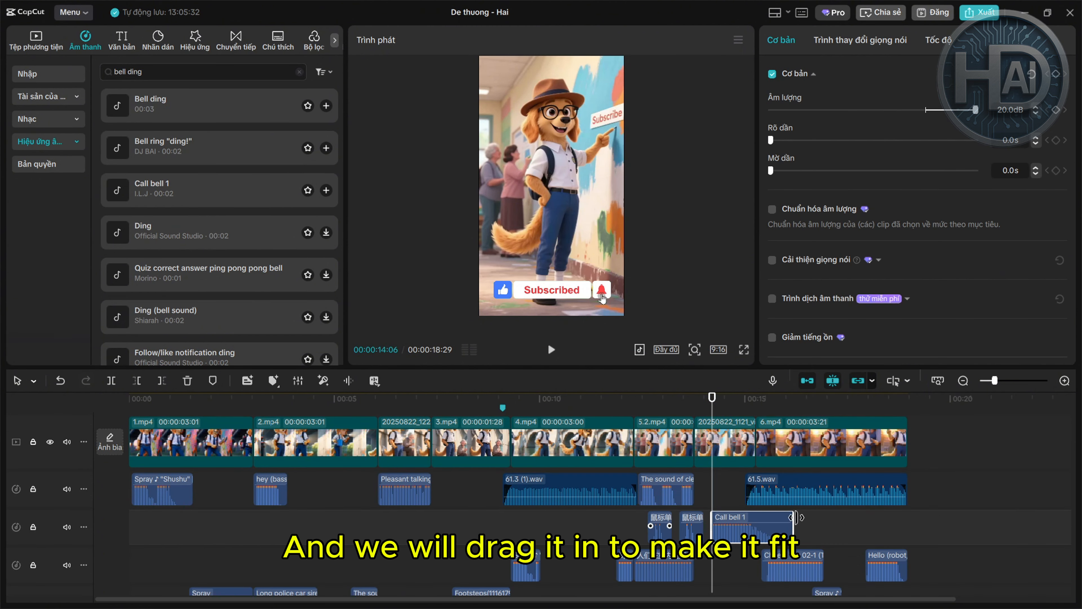
drag(795, 518, 756, 518)
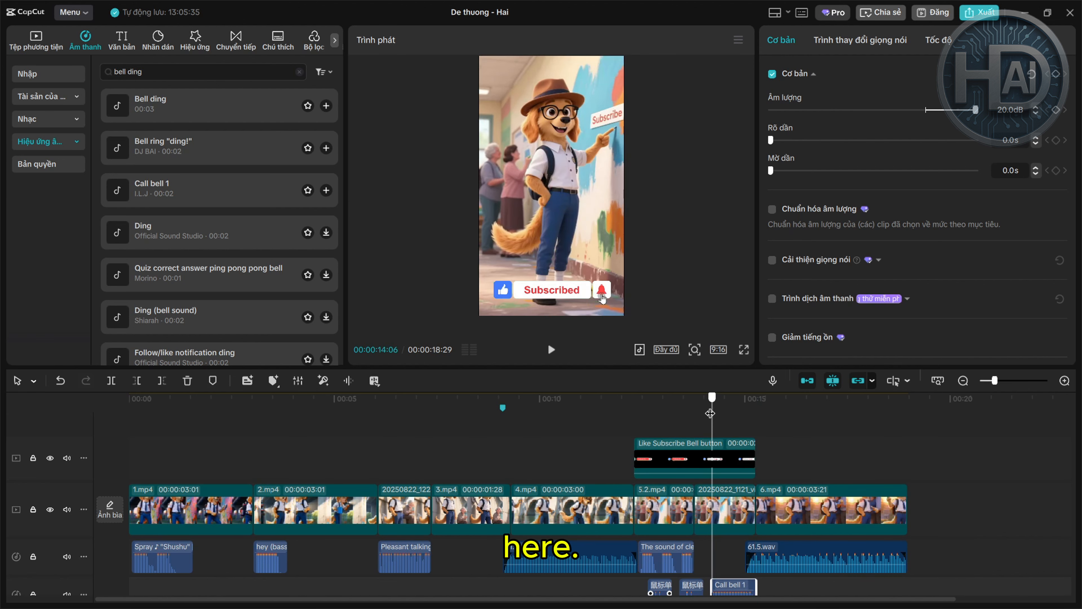
Replay from about 11 seconds and lower the background sound to 10.3 dB
drag(712, 413, 622, 412)
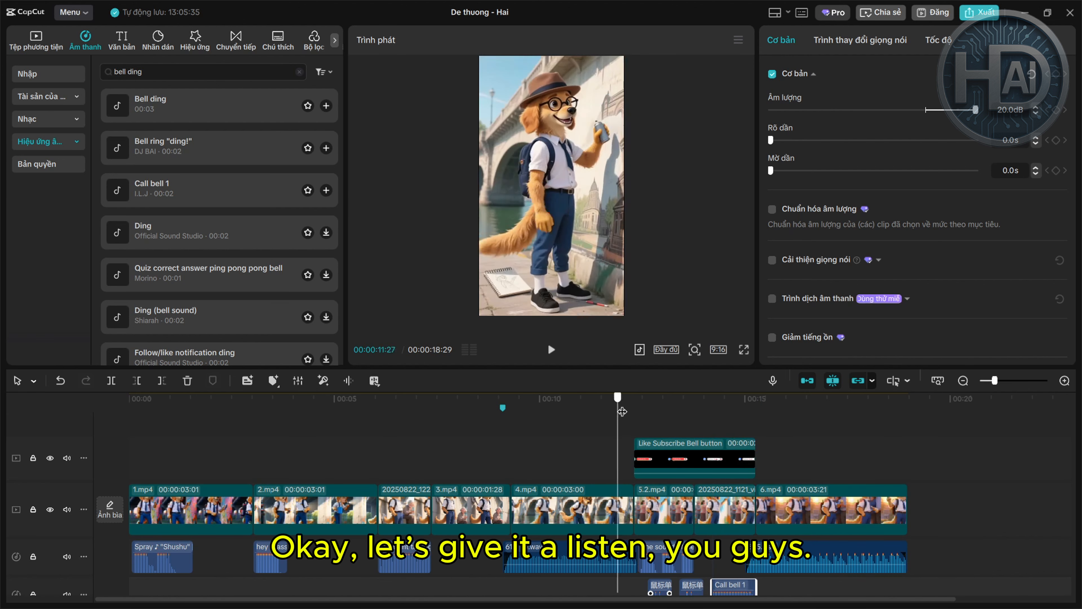
click(551, 350)
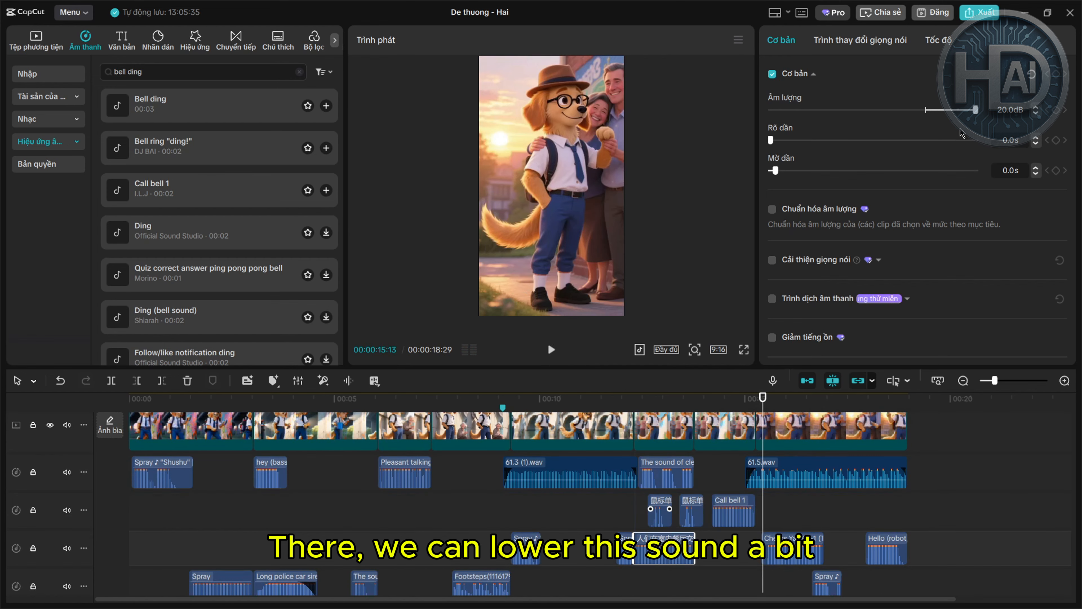
drag(976, 109, 950, 109)
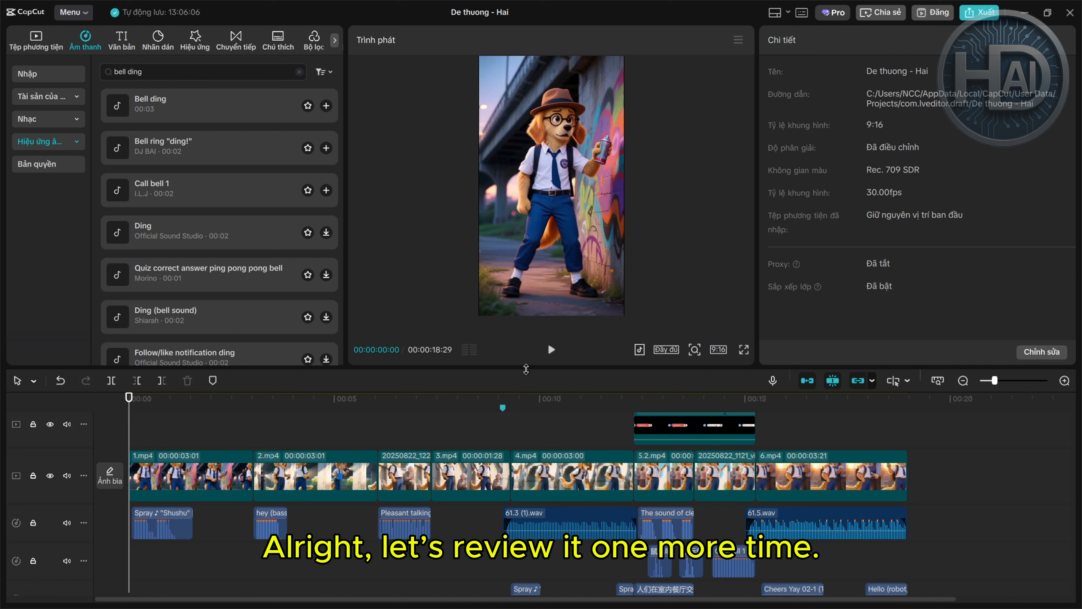
click(552, 350)
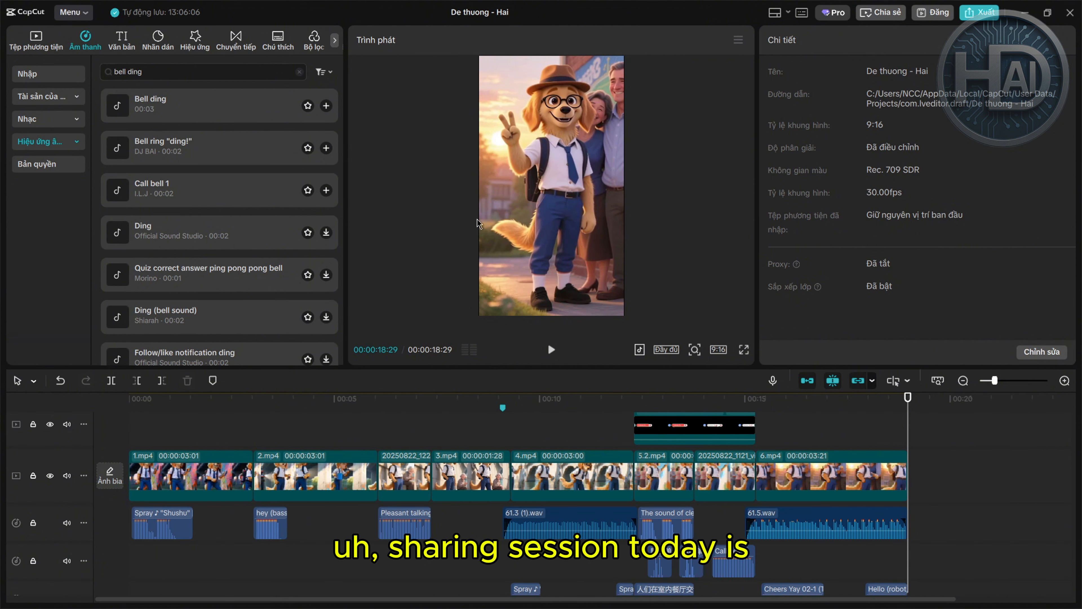
Return the playhead to 0:00 and open the Xuất export dialog for De thuong - Hai
click(128, 428)
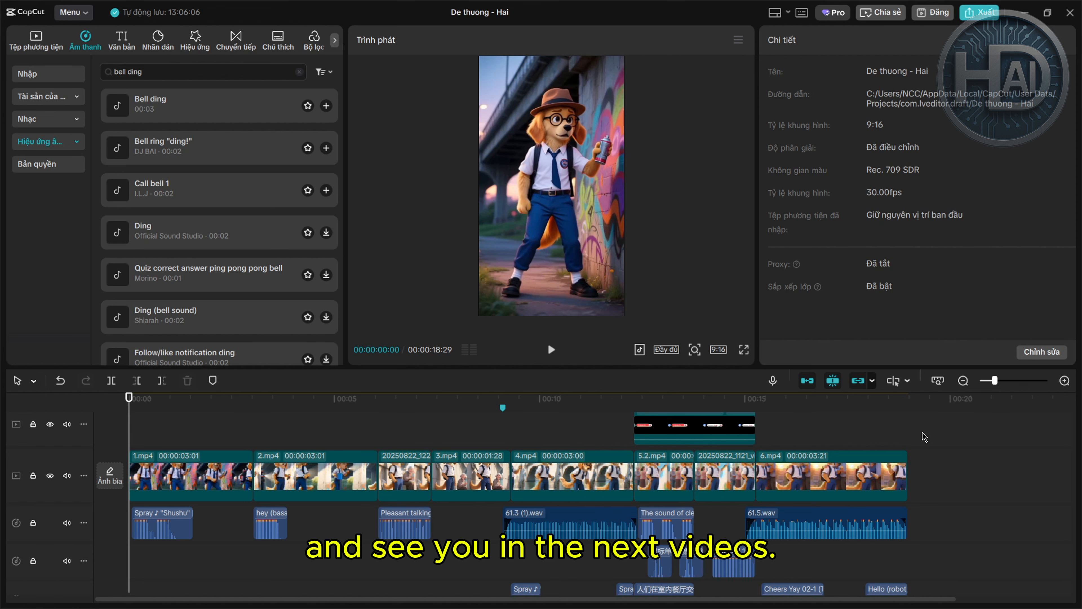
scroll(923, 436, up, 2)
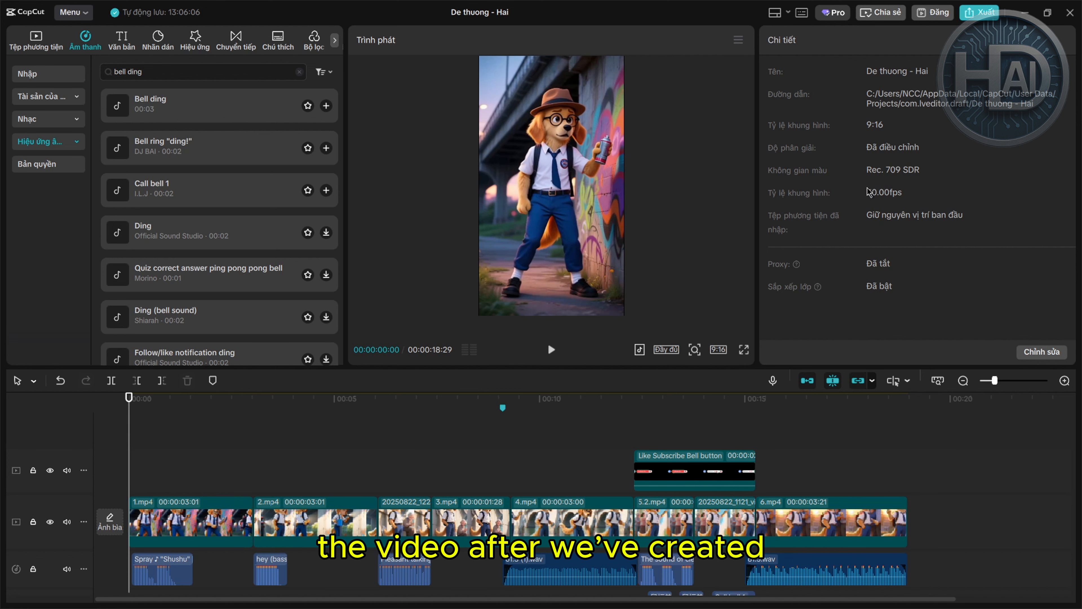
scroll(912, 486, down, 4)
scroll(912, 487, up, 4)
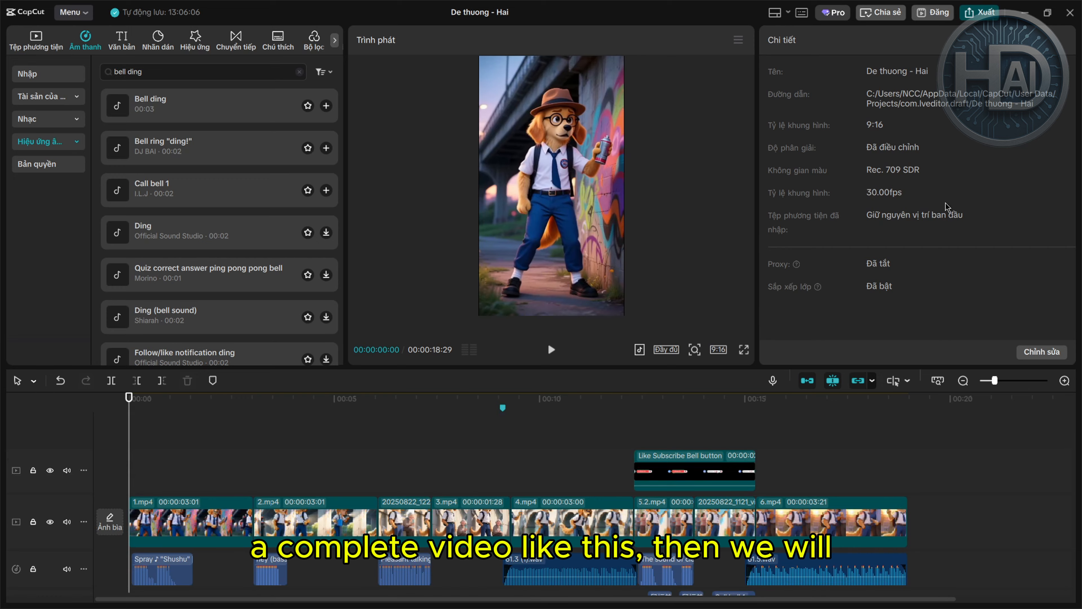
click(979, 12)
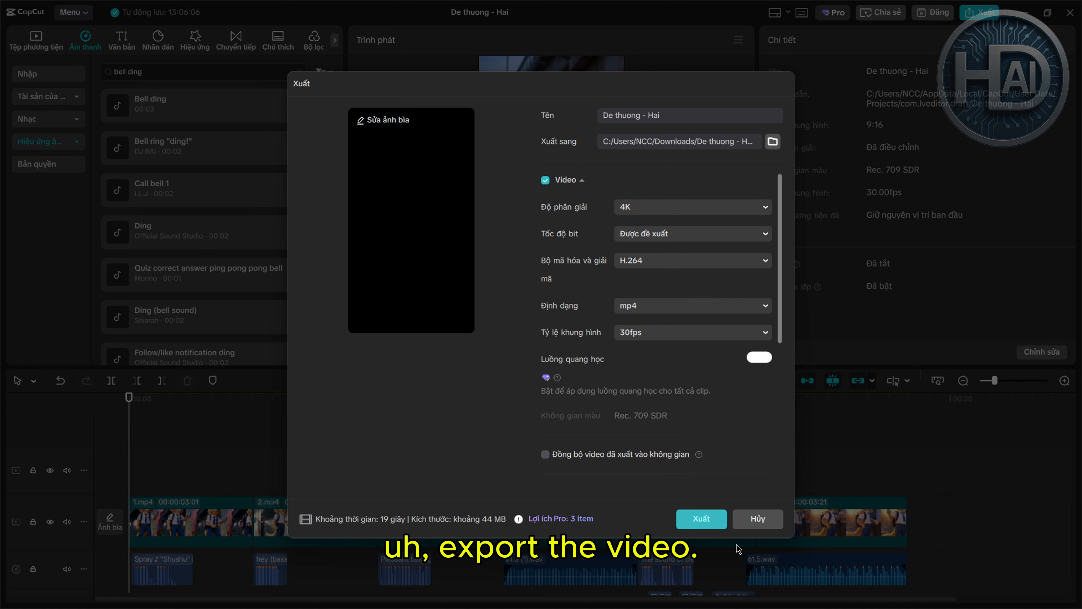
Cancel the export dialog with Hủy and confirm the project ratio is 9:16
click(757, 518)
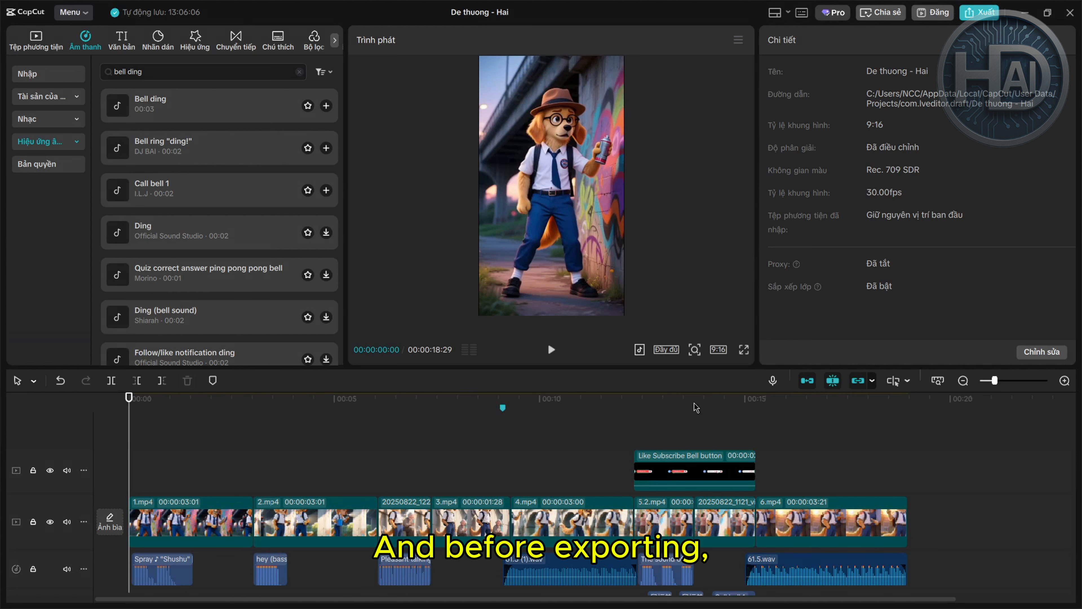
click(723, 352)
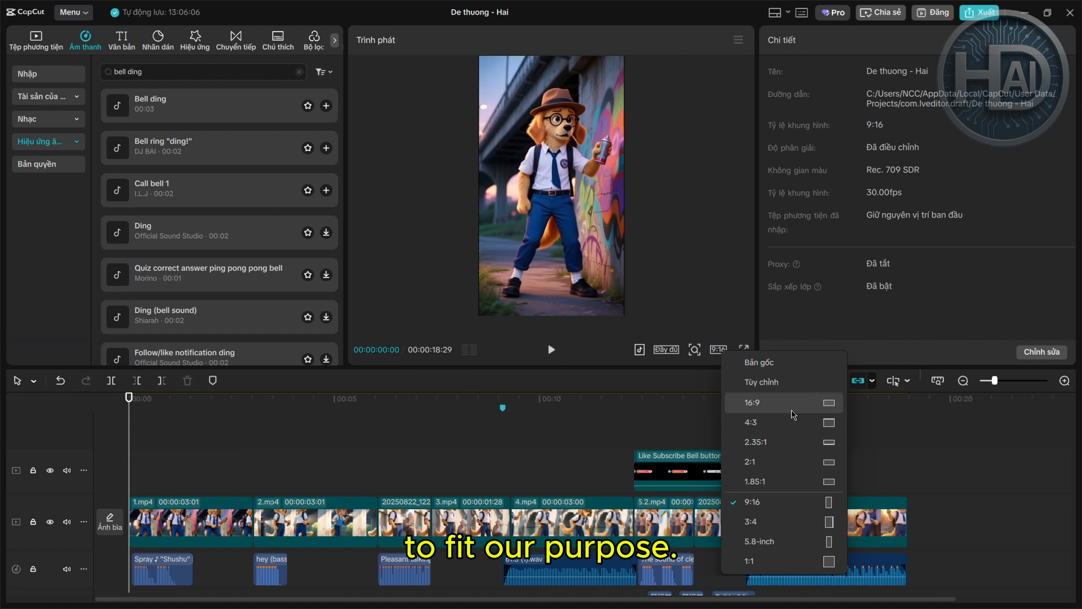
Open the export dialog and set the resolution to 4K, after briefly choosing 8K
click(985, 16)
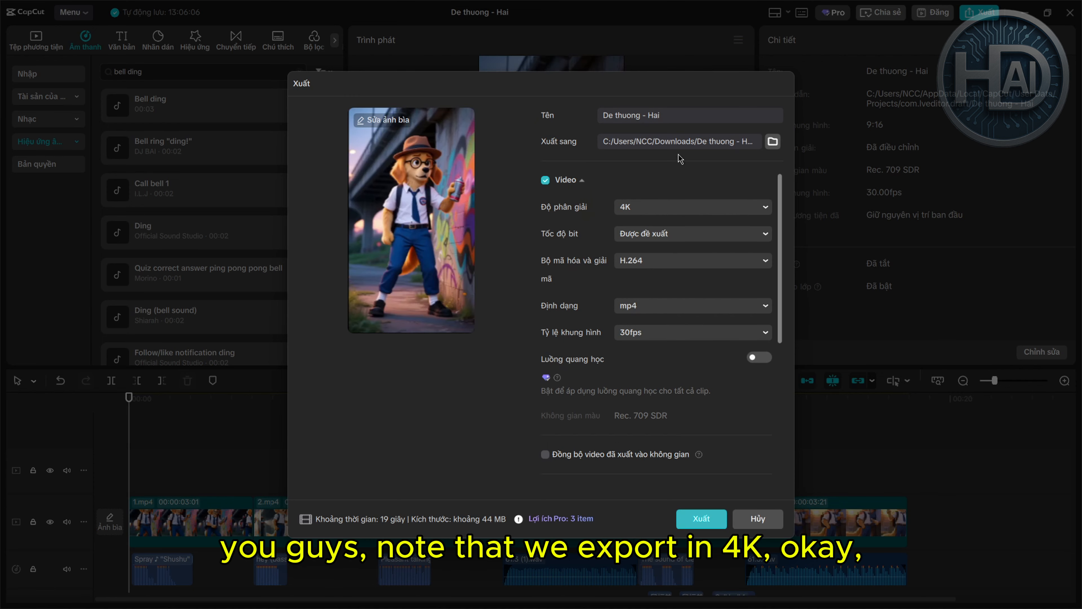
click(717, 210)
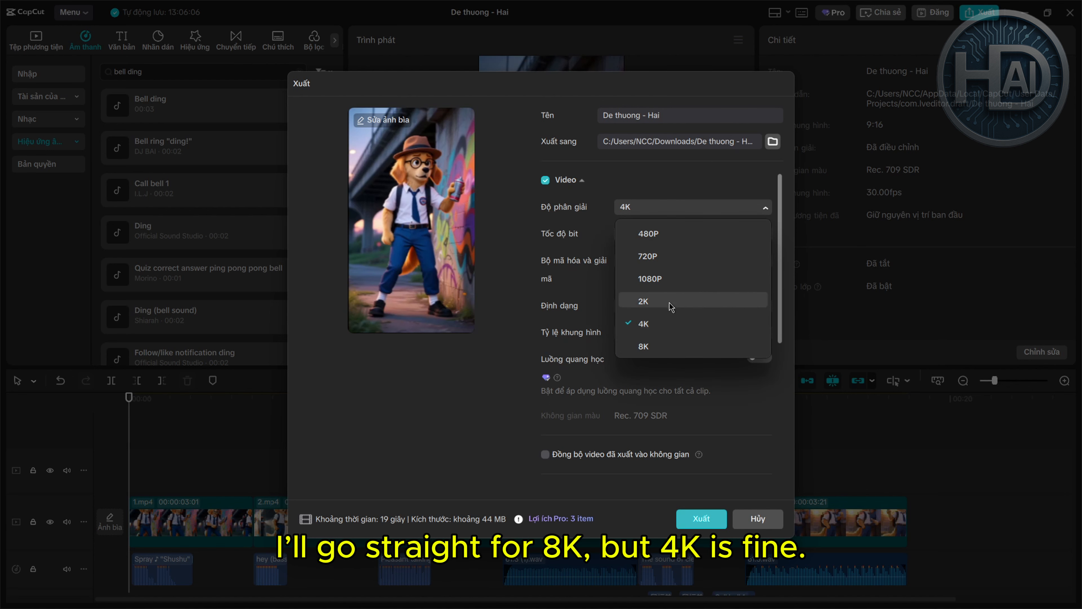
click(709, 347)
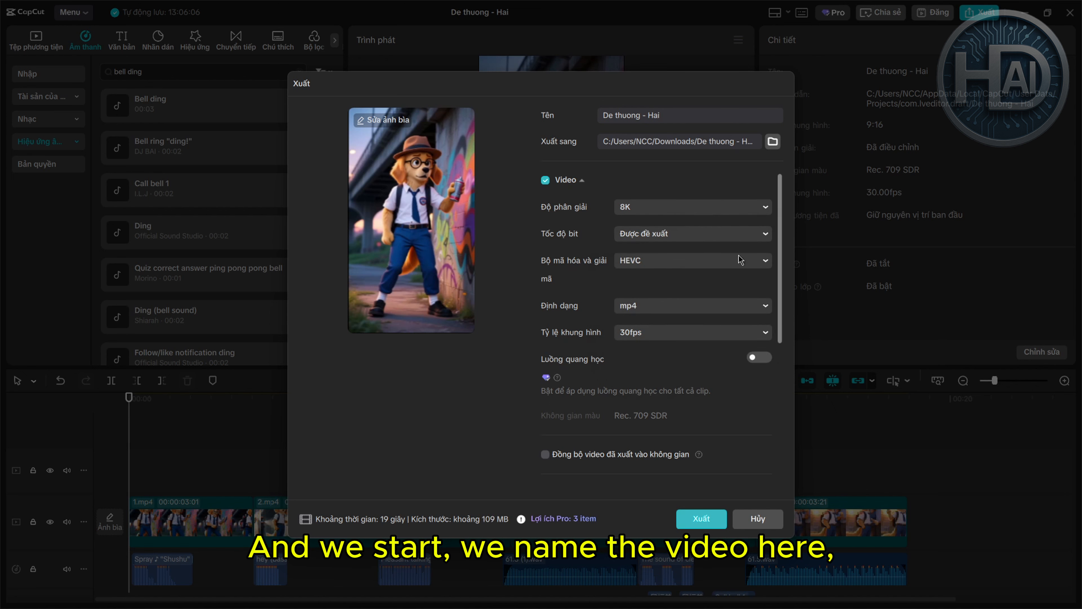
click(684, 207)
click(686, 324)
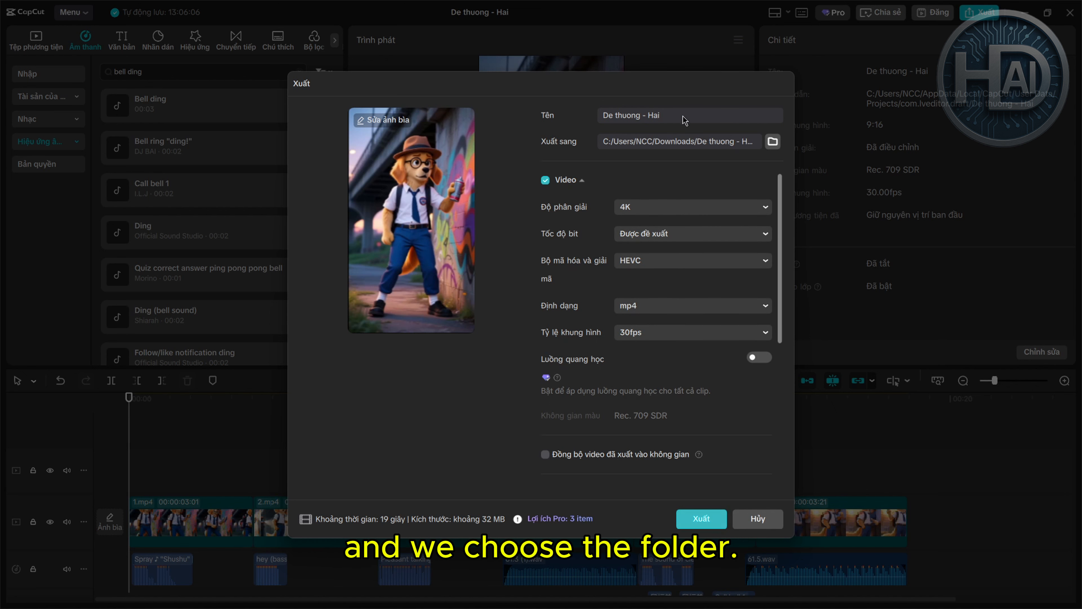
Set the Downloads folder as destination and export De thuong - Hai
drag(685, 116, 561, 117)
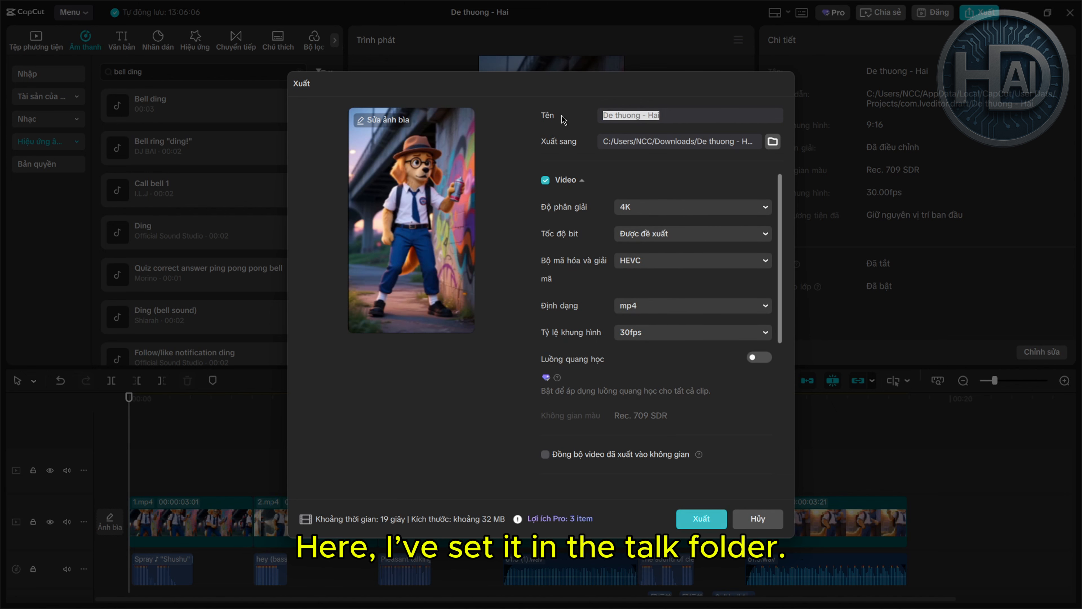
click(773, 141)
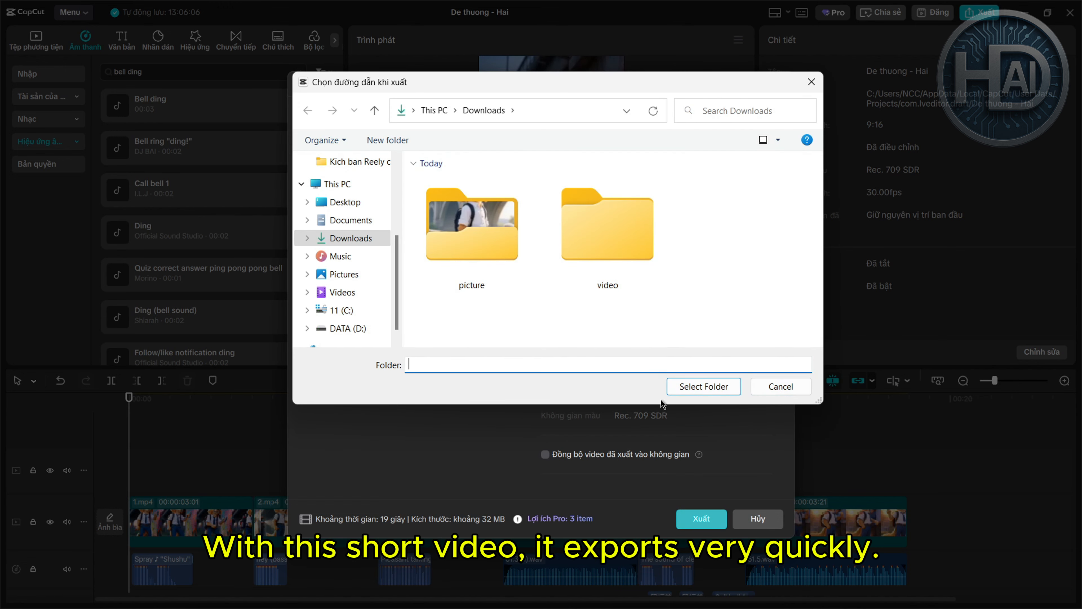
click(707, 387)
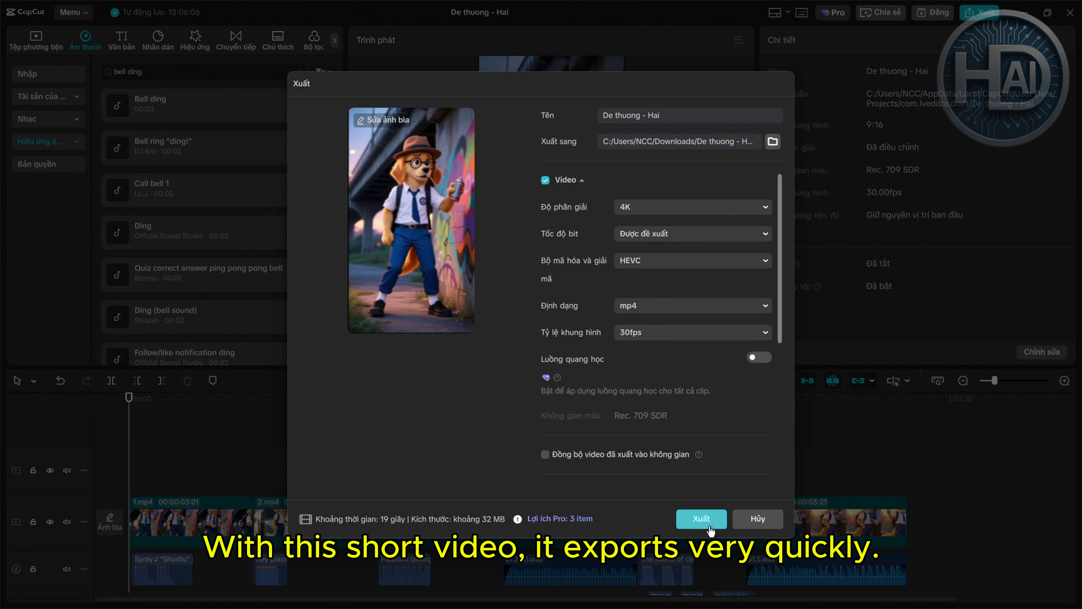
click(701, 518)
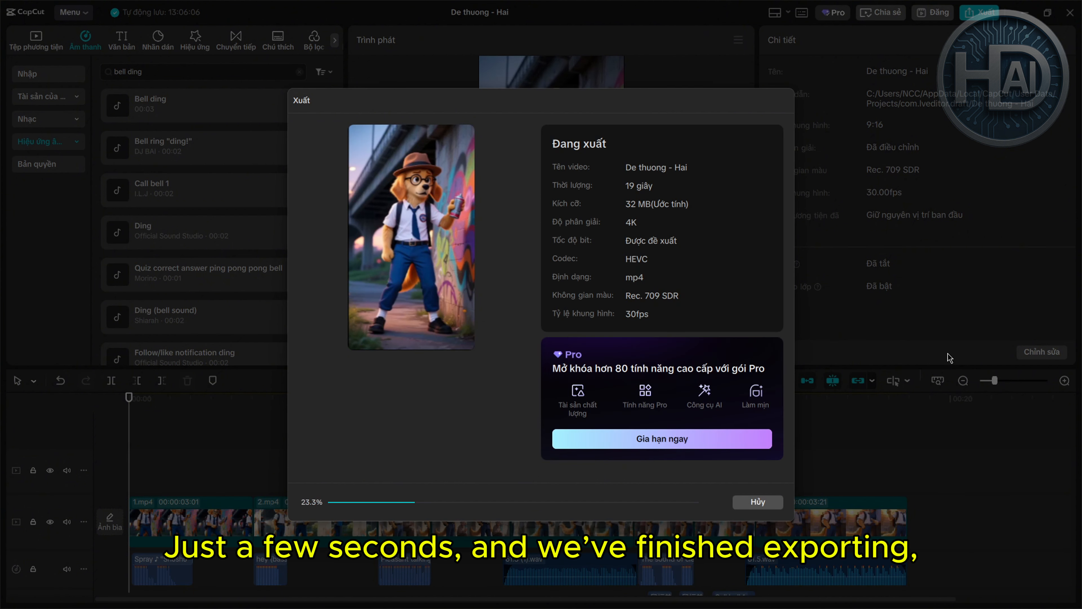